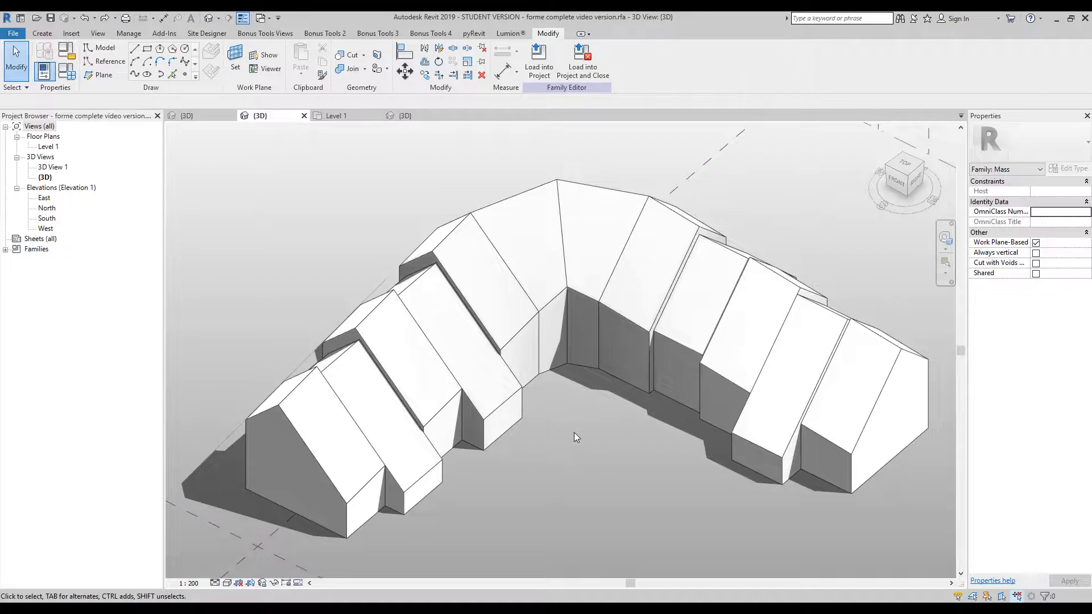
Examine the individual gabled forms at the front end of the mass by selecting them one after another
mouse_move(564, 475)
middle_down()
mouse_move(591, 489)
mouse_move(583, 481)
middle_up()
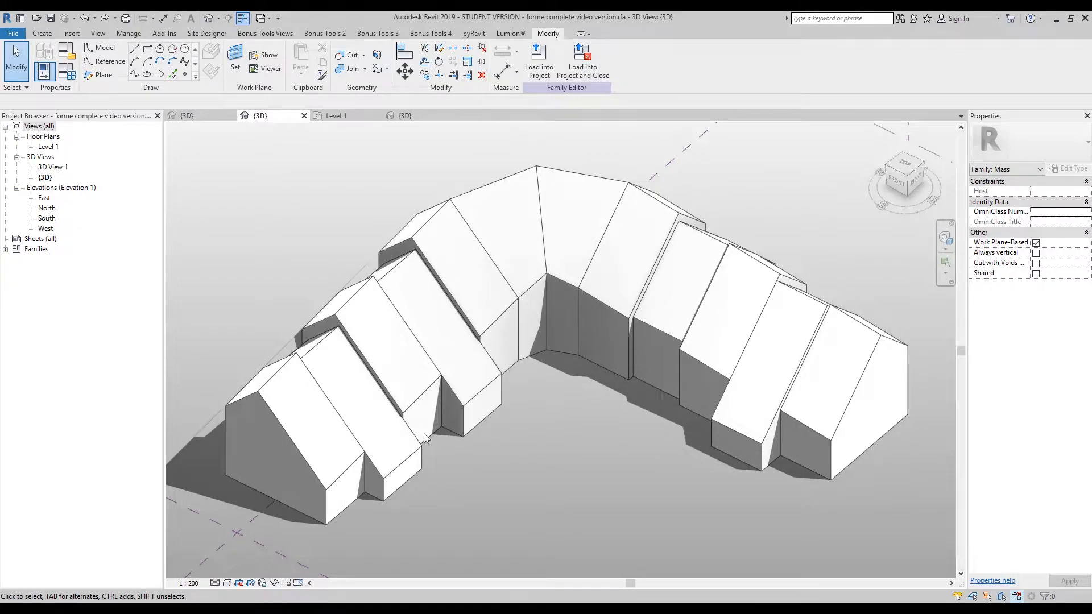
shift+middle_drag(486, 495, 597, 426)
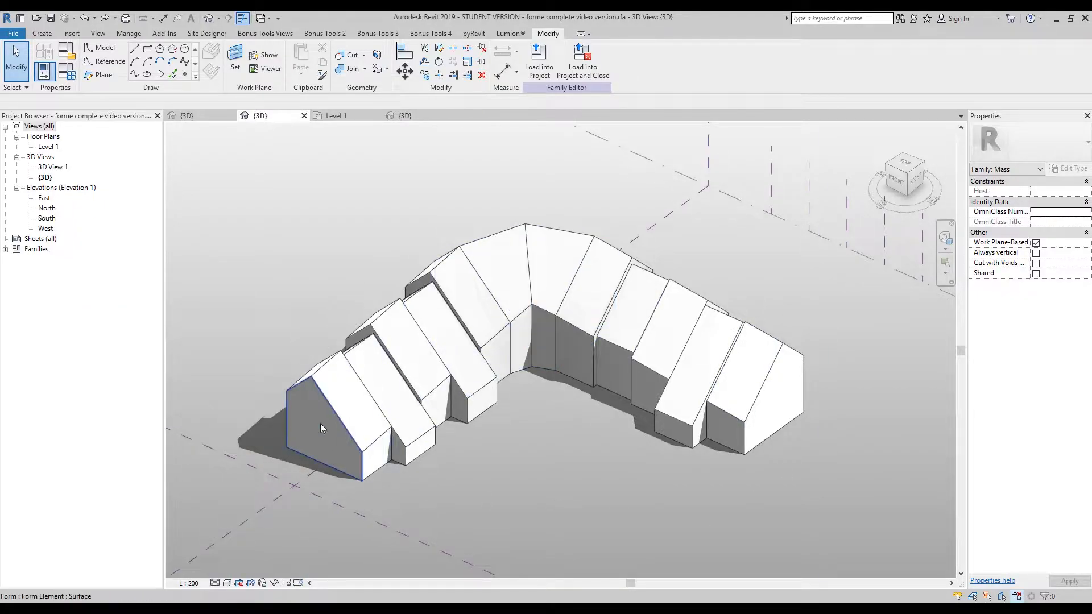
click(380, 413)
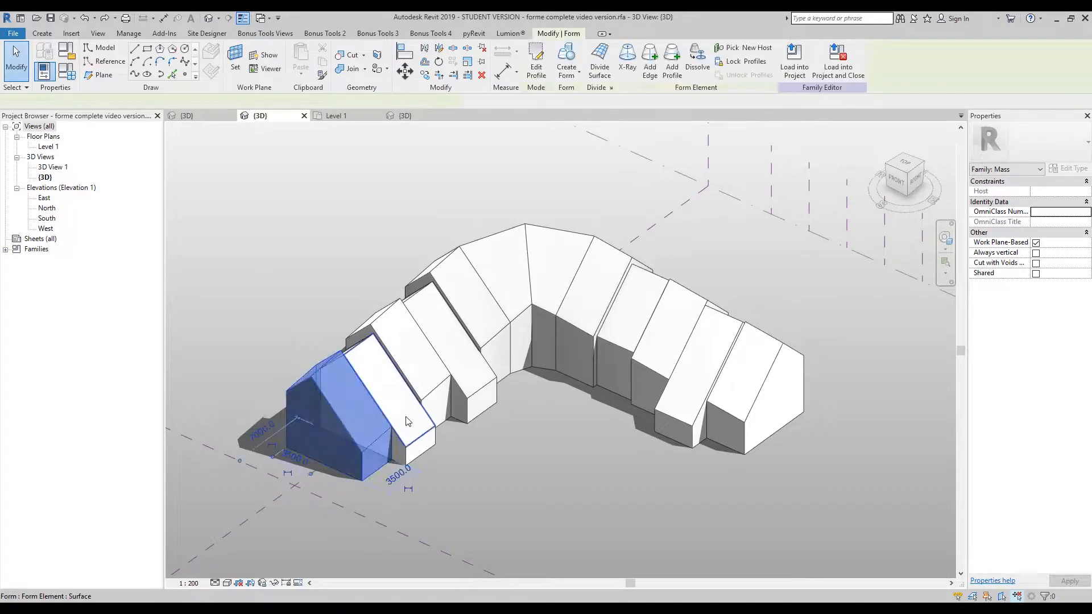
key(Tab)
click(397, 412)
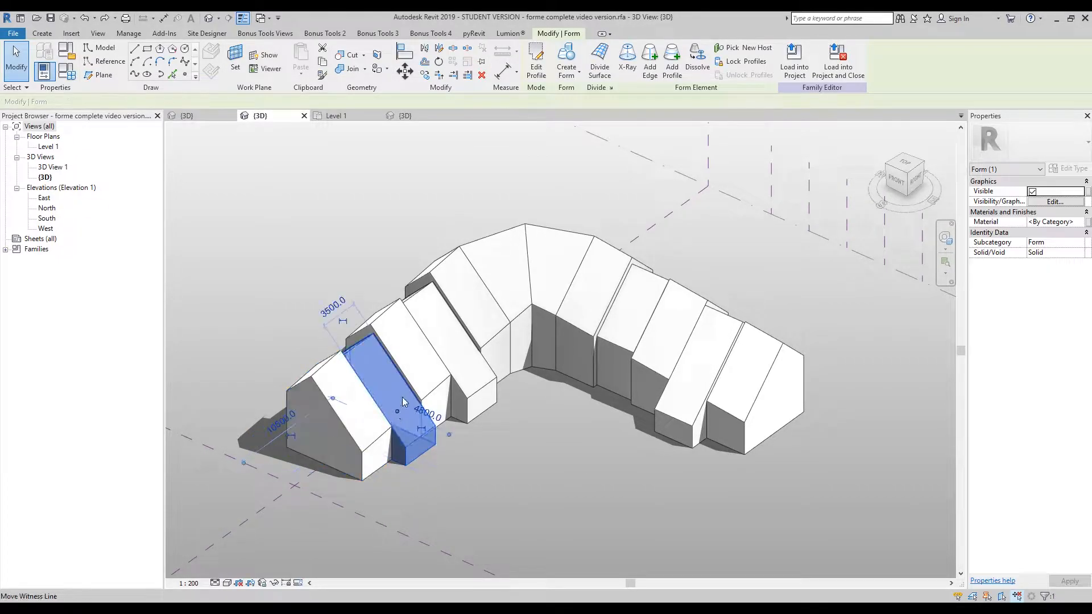
key(Tab)
click(421, 365)
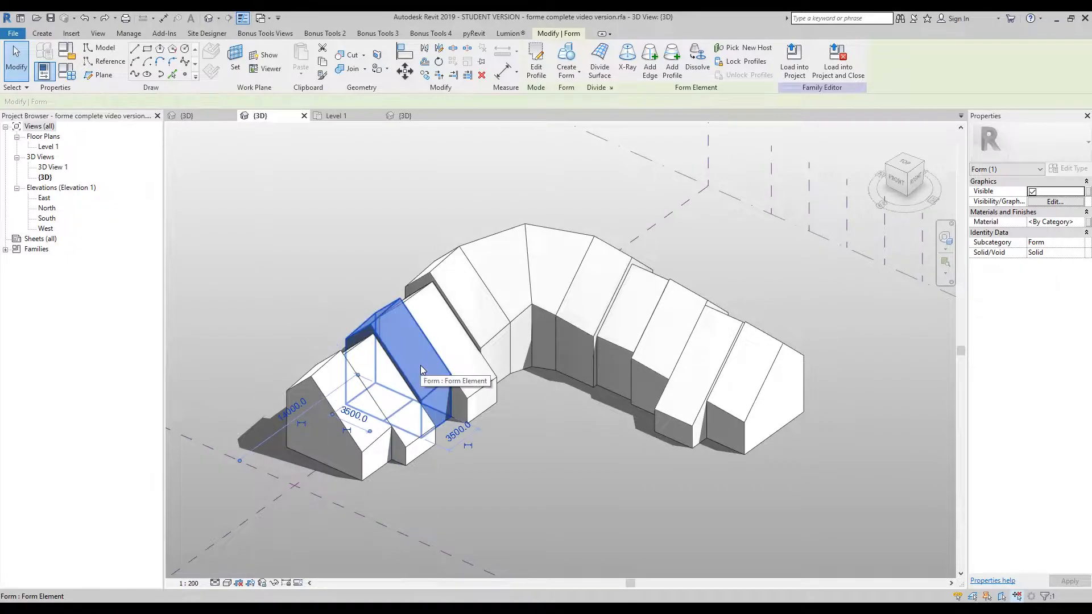
click(537, 481)
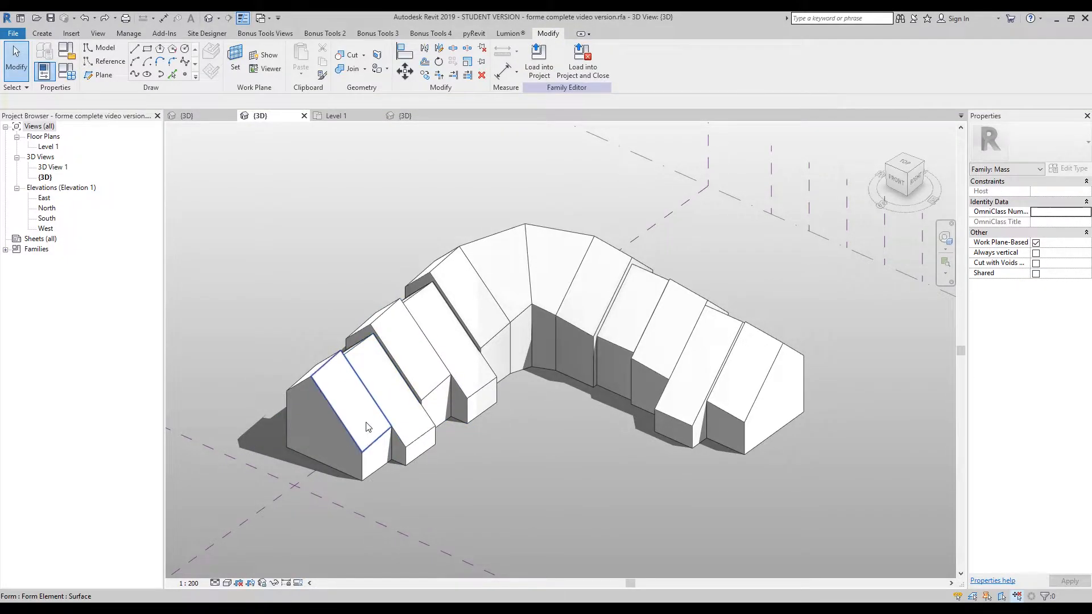
Examine the overlapping side surface between two neighbouring forms in the front wing from several angles
shift+middle_drag(312, 442, 482, 414)
scroll(419, 414, up, 3)
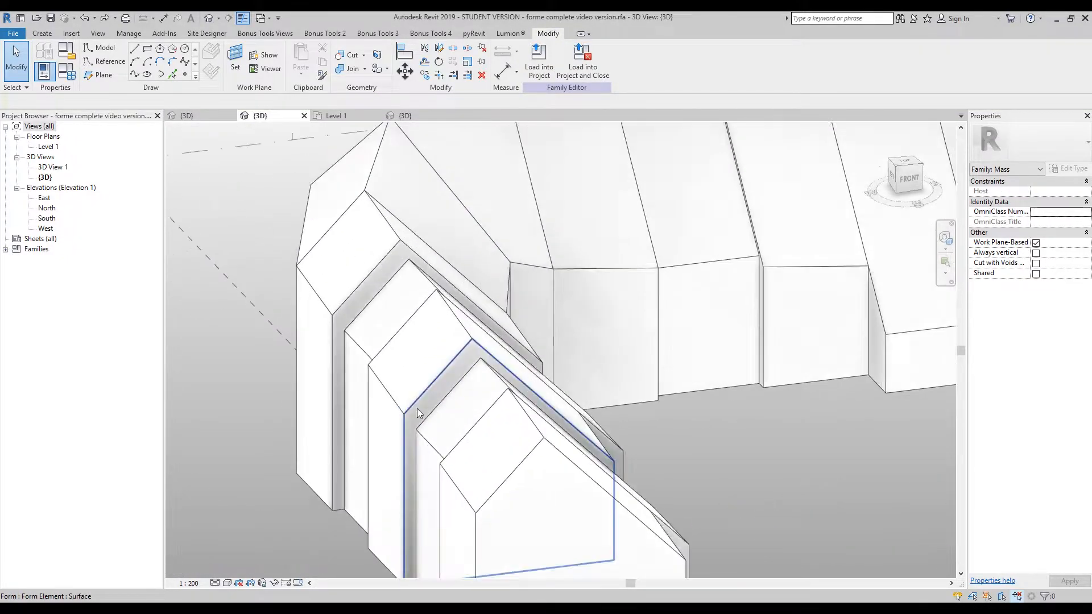
scroll(417, 408, up, 1)
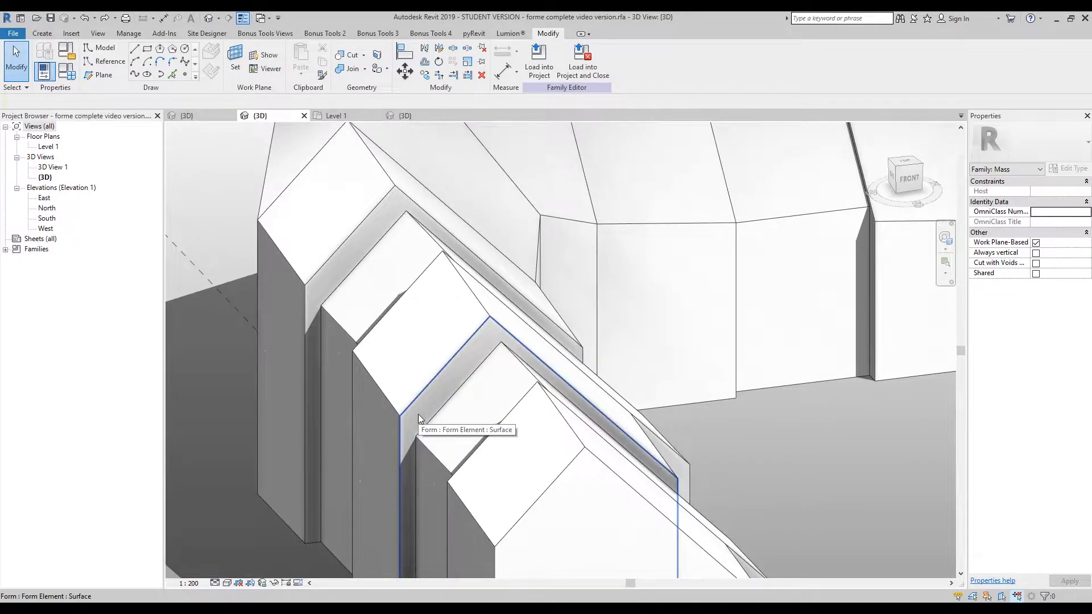
click(402, 435)
shift+middle_drag(644, 437, 400, 222)
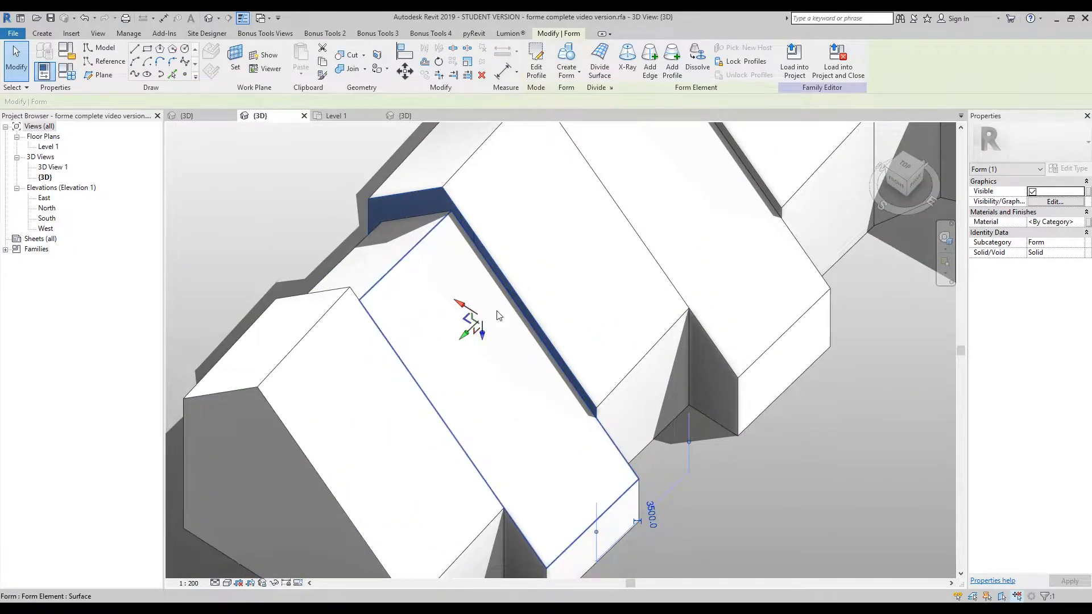
scroll(498, 315, down, 5)
shift+middle_drag(495, 310, 465, 362)
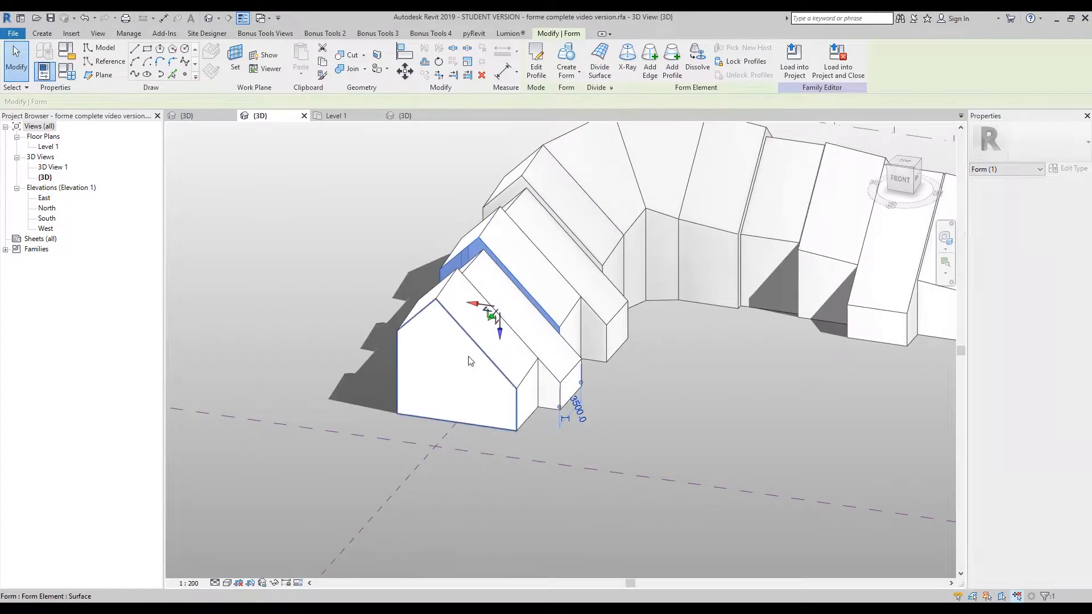
click(746, 395)
shift+middle_drag(746, 395, 547, 421)
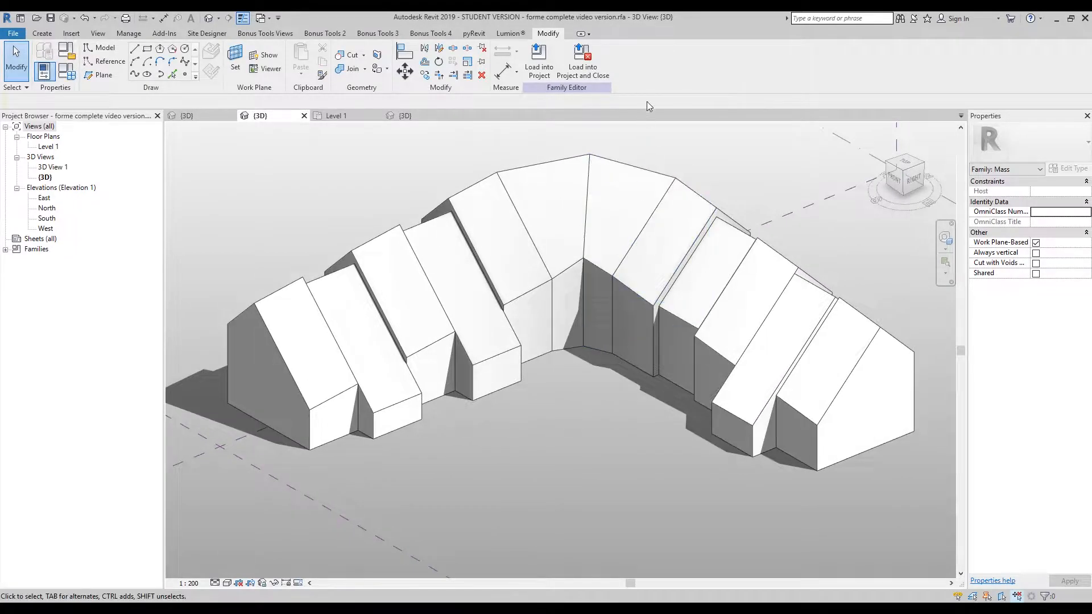
Join the geometry of neighbouring gabled forms pair by pair, from the front wing around the corner to the far end
click(348, 68)
click(298, 327)
click(363, 307)
click(389, 300)
click(395, 297)
click(452, 282)
click(456, 266)
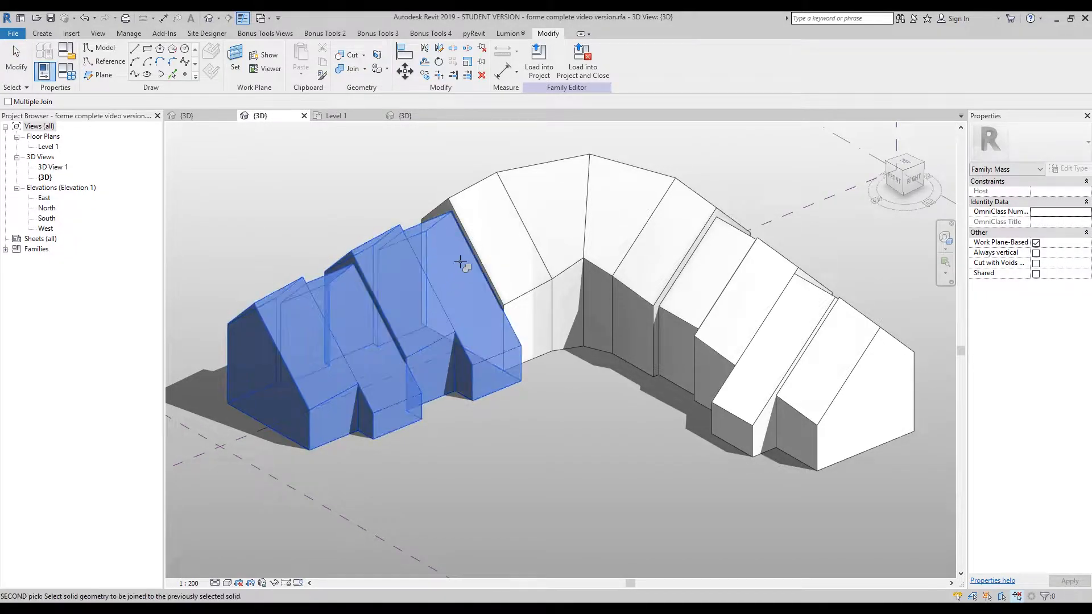
click(496, 241)
click(498, 241)
click(540, 229)
click(544, 227)
click(622, 226)
click(621, 227)
click(648, 241)
click(667, 248)
click(708, 261)
click(708, 262)
click(734, 292)
click(760, 302)
click(845, 381)
key(Escape)
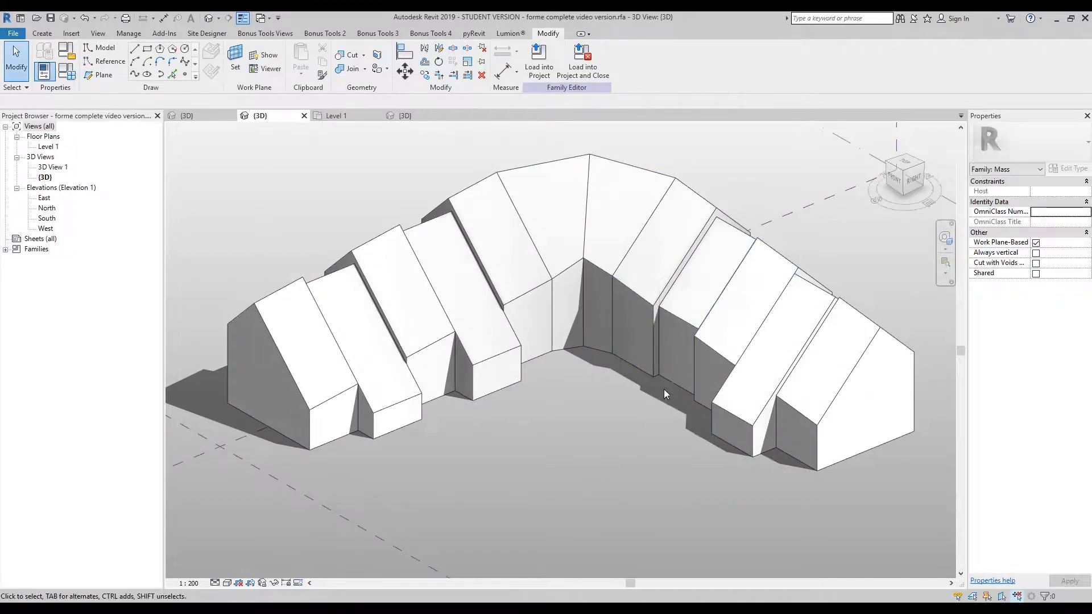
Inspect the joined solid as a whole, its underside and the stepped surface between the front wing's forms
click(707, 370)
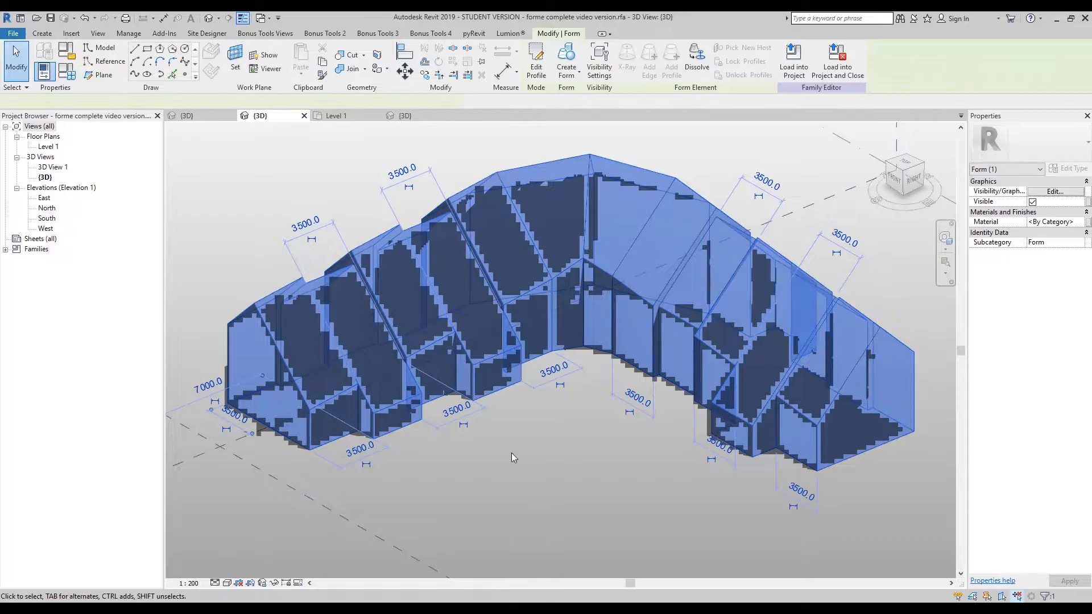
click(511, 527)
shift+middle_drag(511, 527, 400, 275)
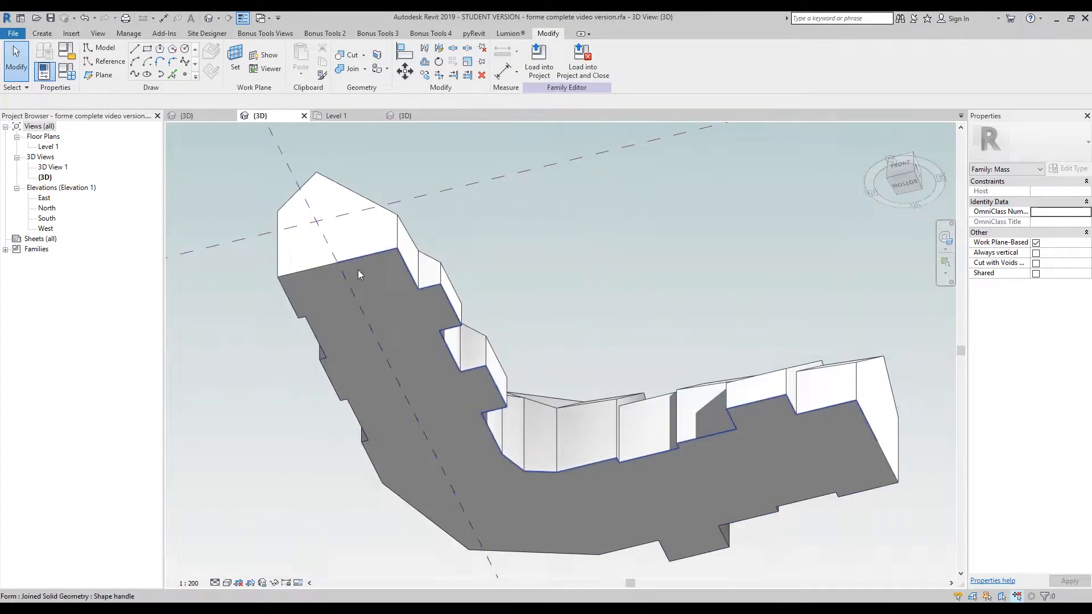
shift+middle_drag(731, 450, 569, 455)
shift+middle_drag(514, 327, 543, 356)
scroll(229, 296, up, 2)
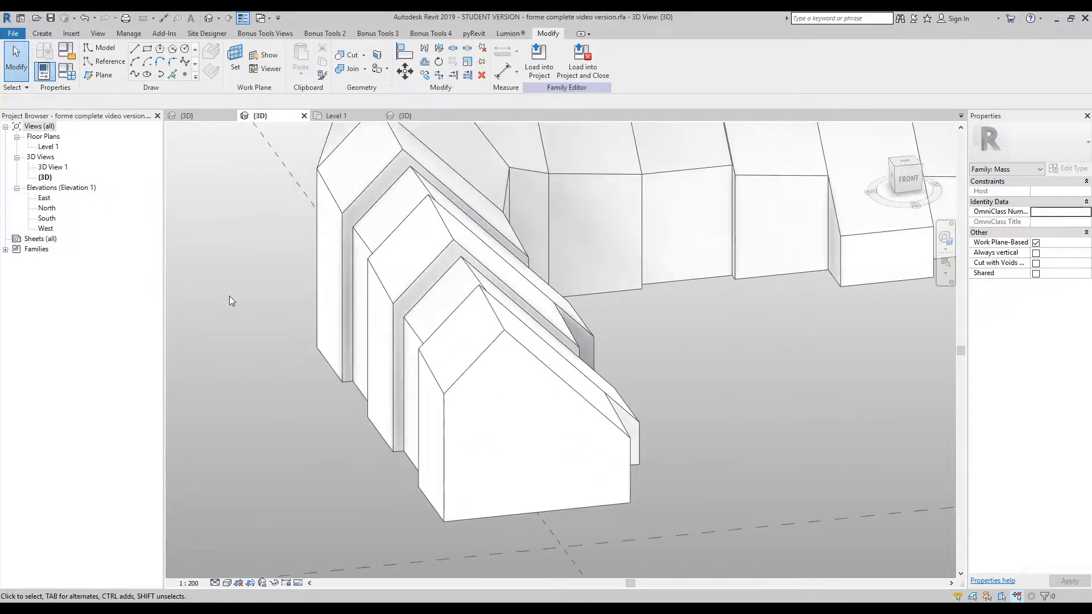
click(418, 294)
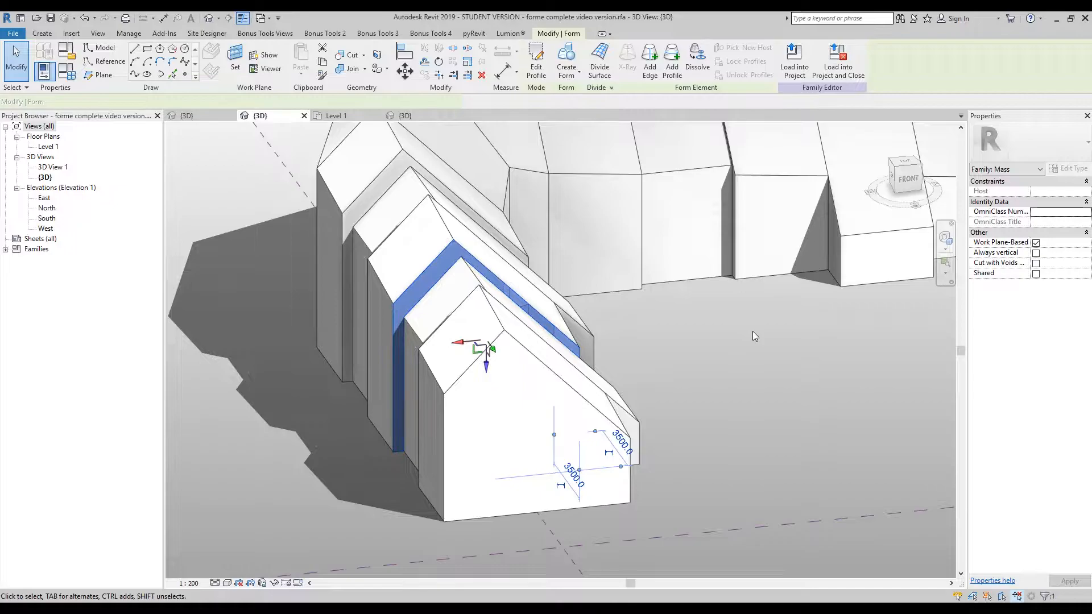
key(Escape)
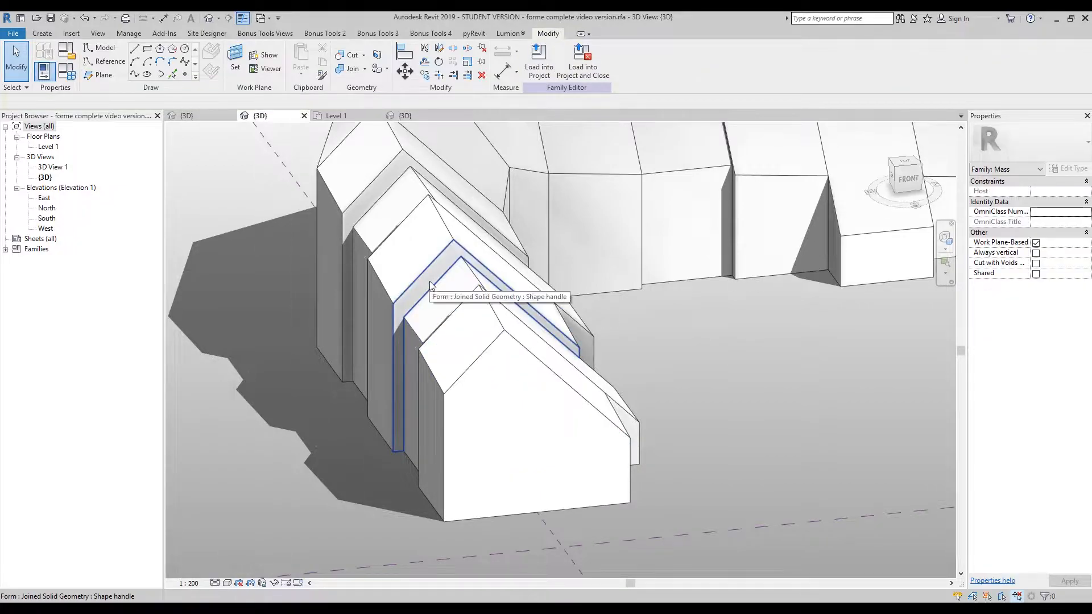
scroll(429, 282, up, 1)
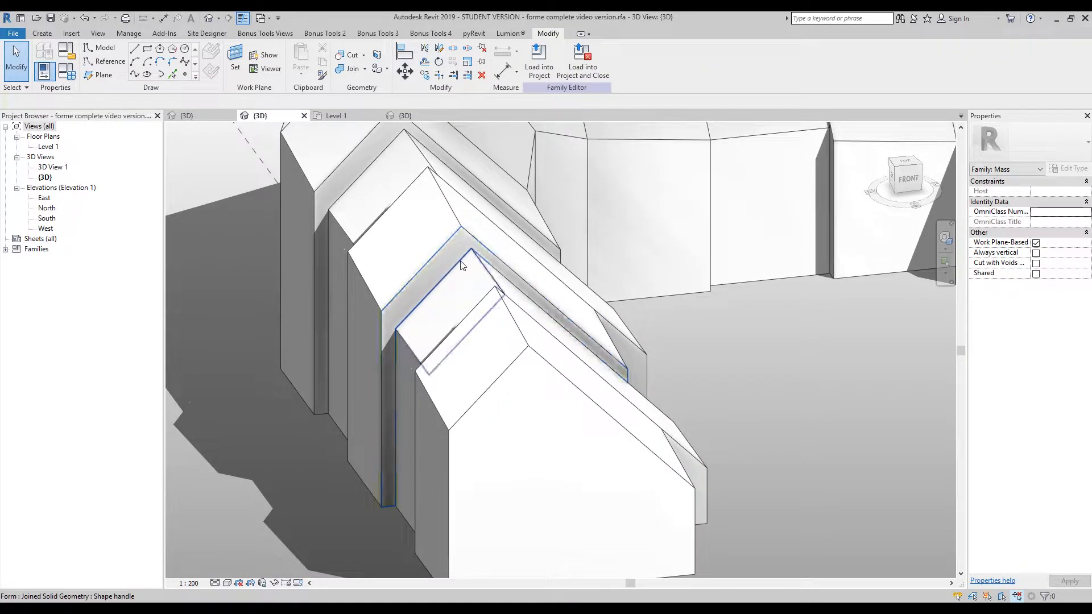
scroll(729, 347, down, 1)
shift+middle_drag(729, 348, 568, 267)
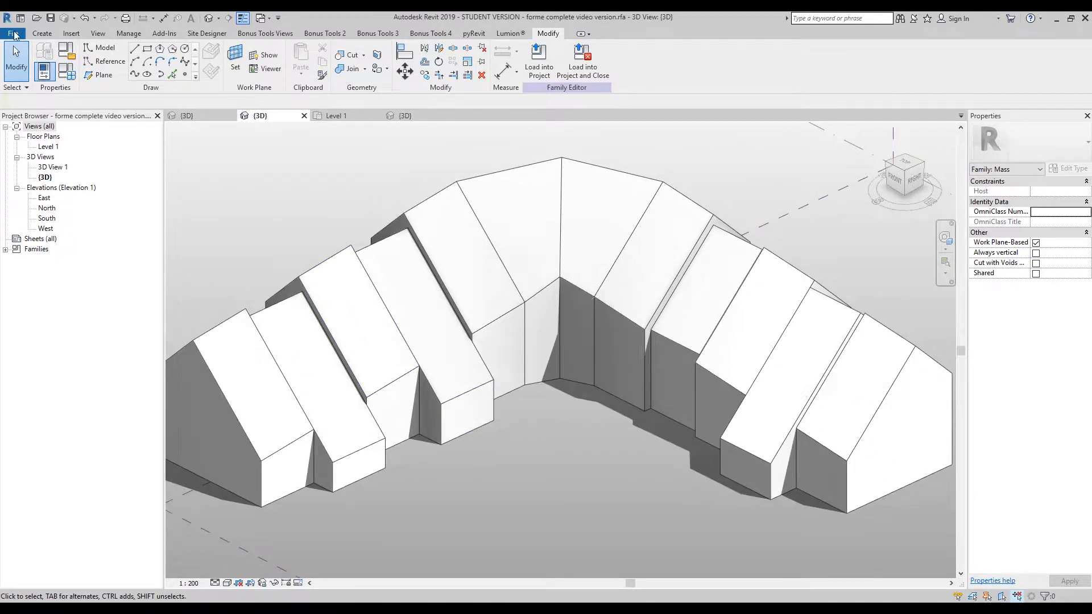
Create a new project from the Architectural Template
click(14, 34)
mouse_move(78, 78)
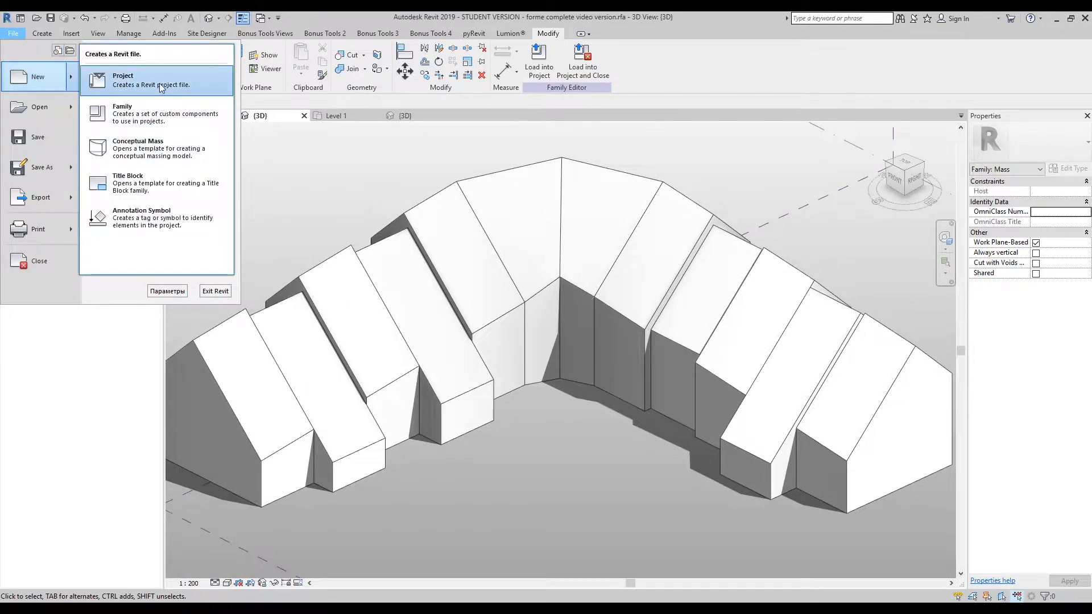
click(142, 74)
click(578, 288)
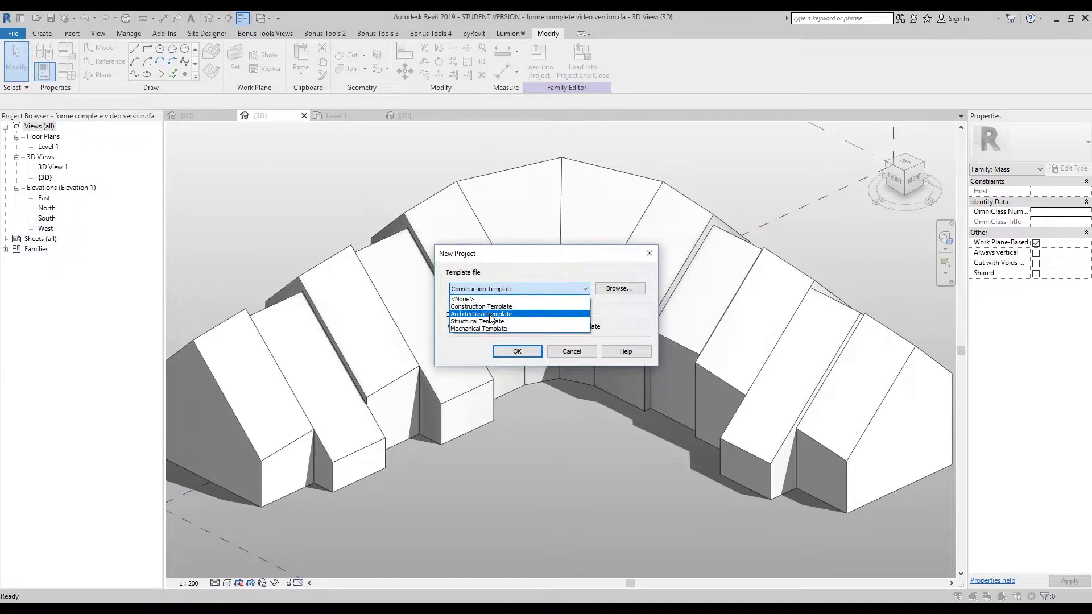
click(487, 314)
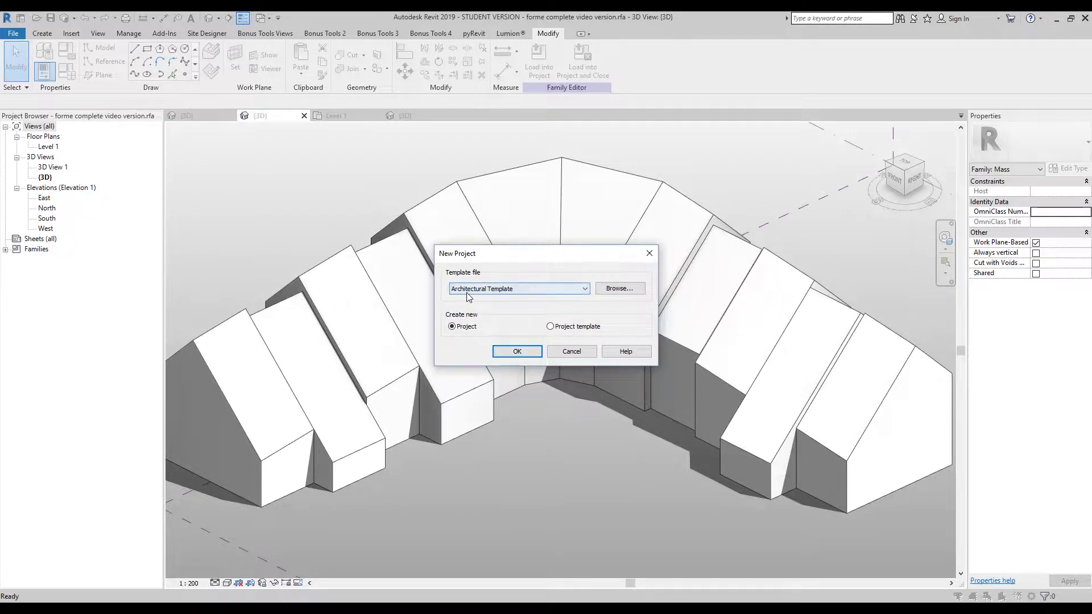
click(515, 351)
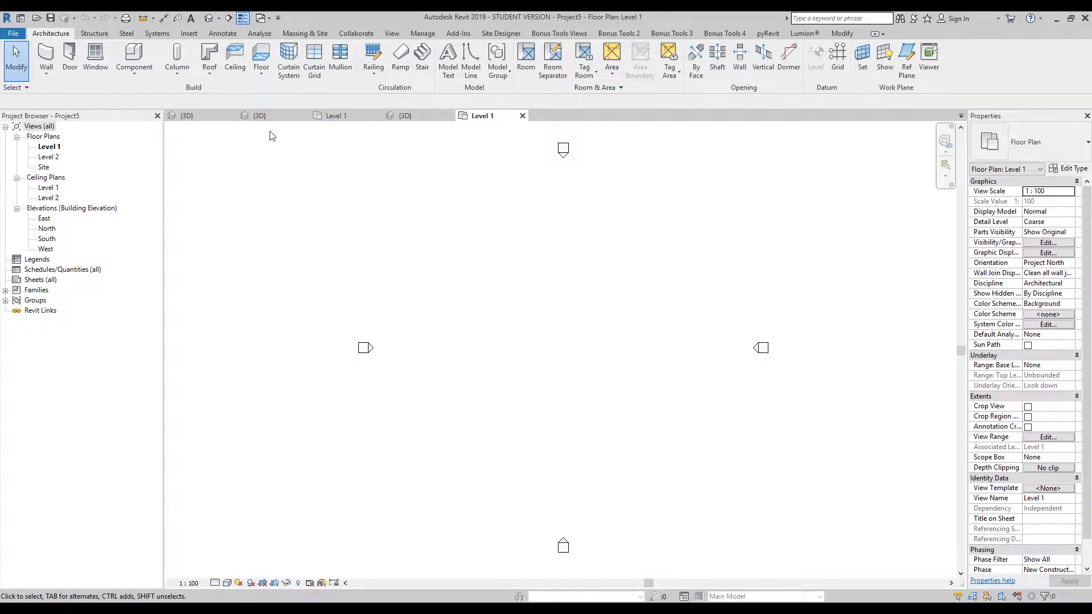
Load the mass family into Project5 and place one instance on the work plane in the Level 1 floor plan
click(260, 116)
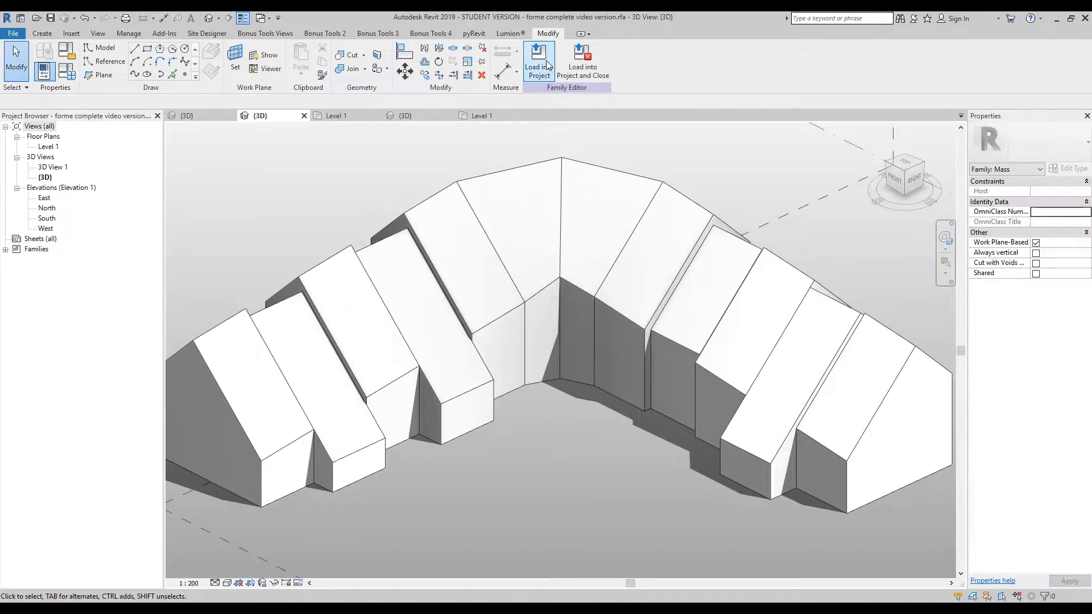
mouse_move(558, 354)
shift+middle_down()
mouse_move(534, 340)
mouse_move(546, 370)
shift+middle_up()
click(538, 60)
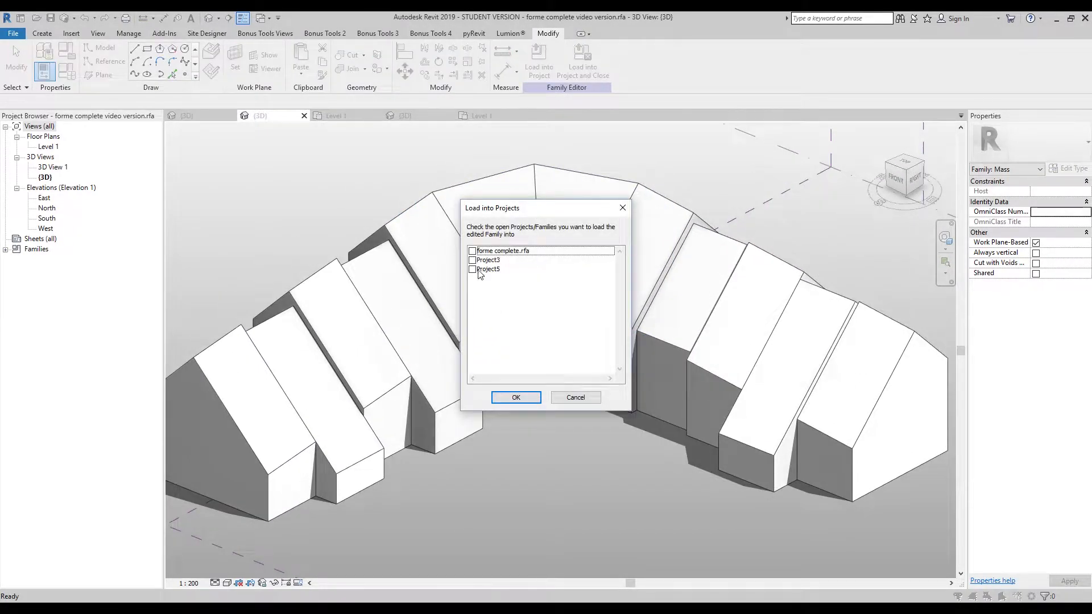
click(472, 269)
click(511, 399)
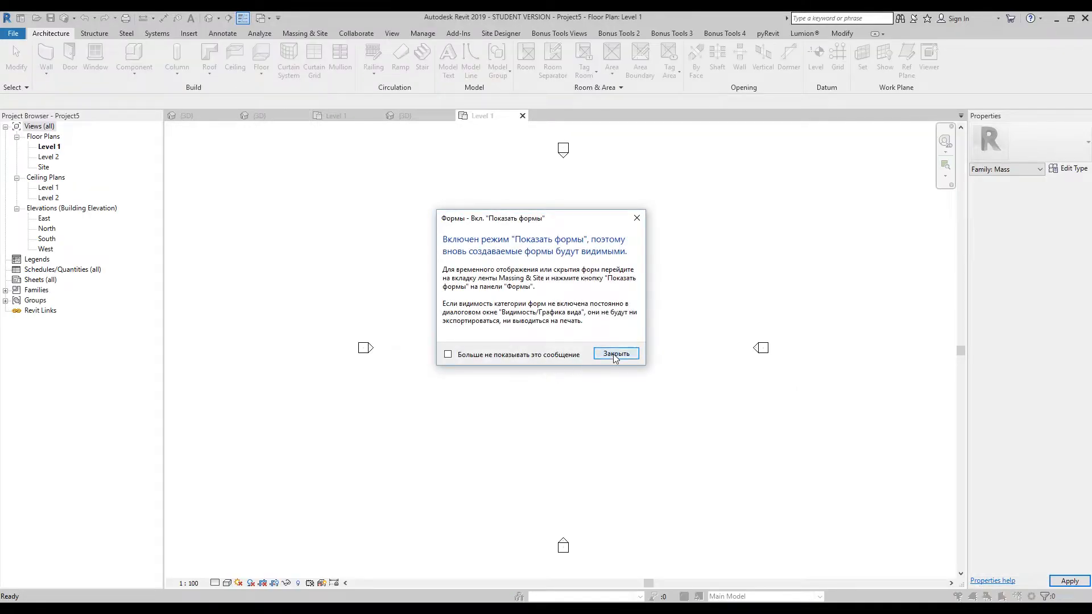
click(614, 355)
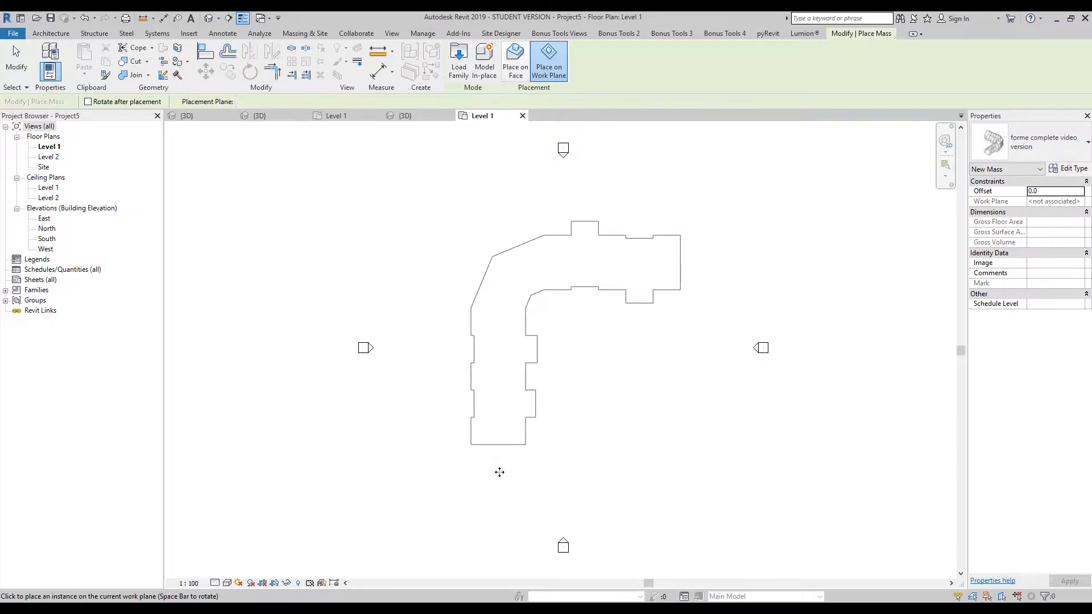
click(597, 365)
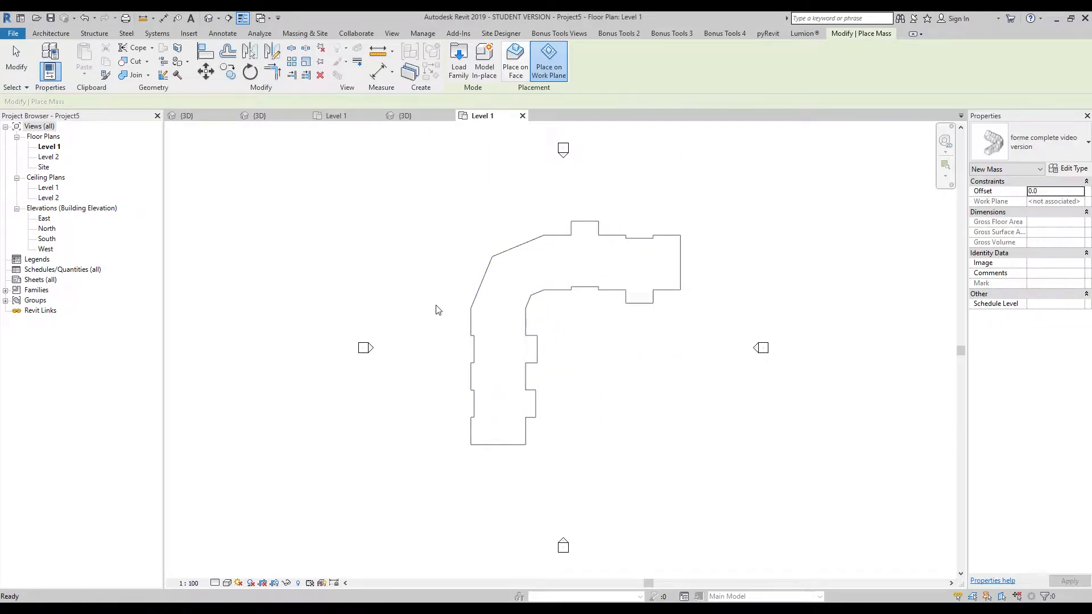
key(Escape)
Open the project's default 3D view and set its visual style to Shaded
click(208, 19)
shift+middle_drag(534, 285, 768, 268)
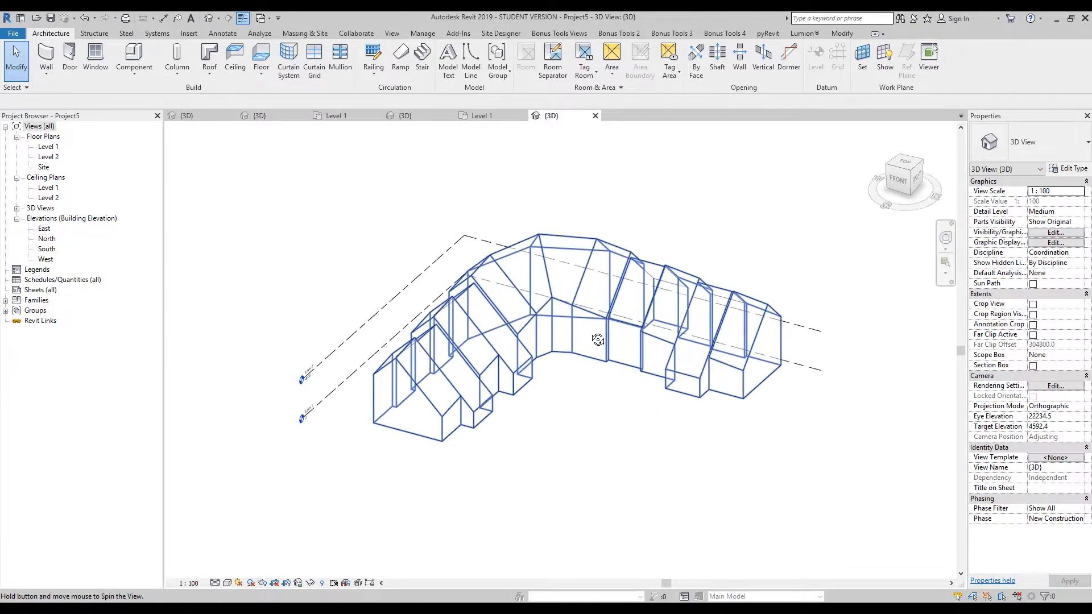
click(227, 583)
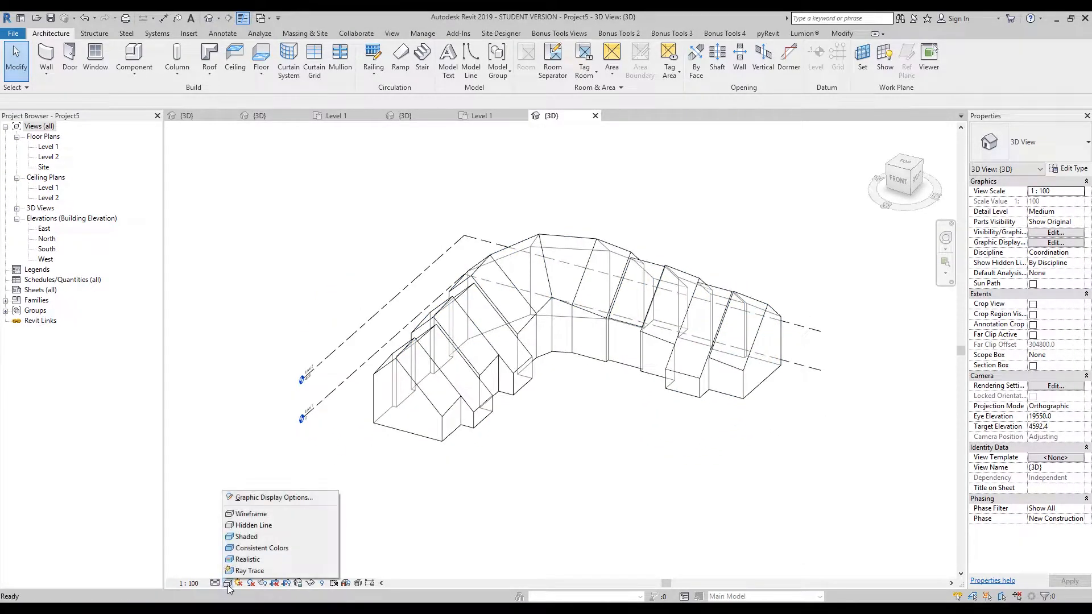
click(247, 536)
mouse_move(666, 429)
shift+middle_down()
mouse_move(613, 402)
mouse_move(558, 419)
shift+middle_up()
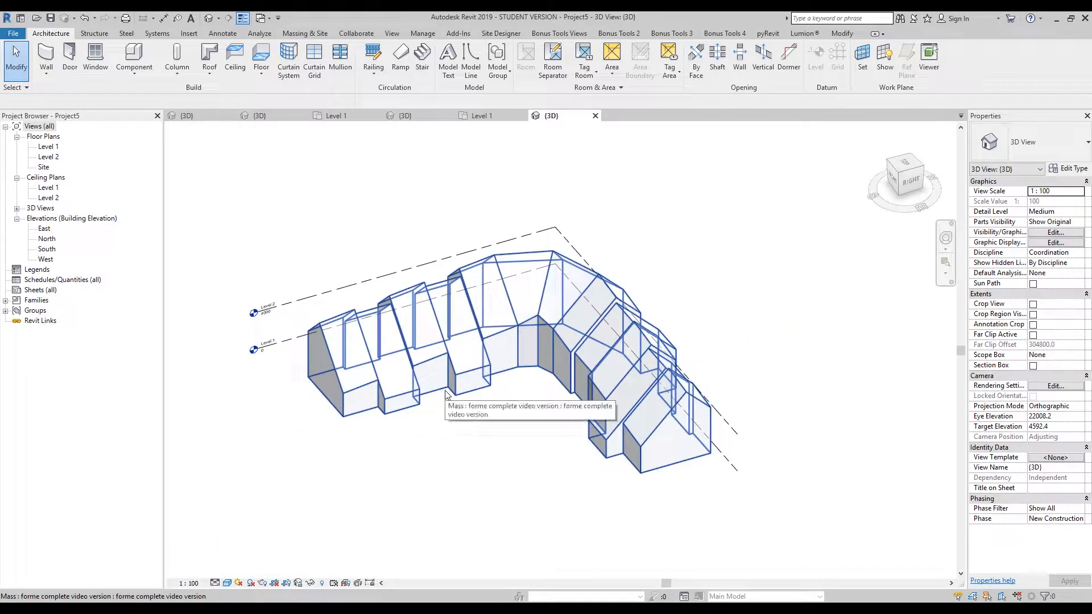
shift+middle_drag(546, 358, 541, 405)
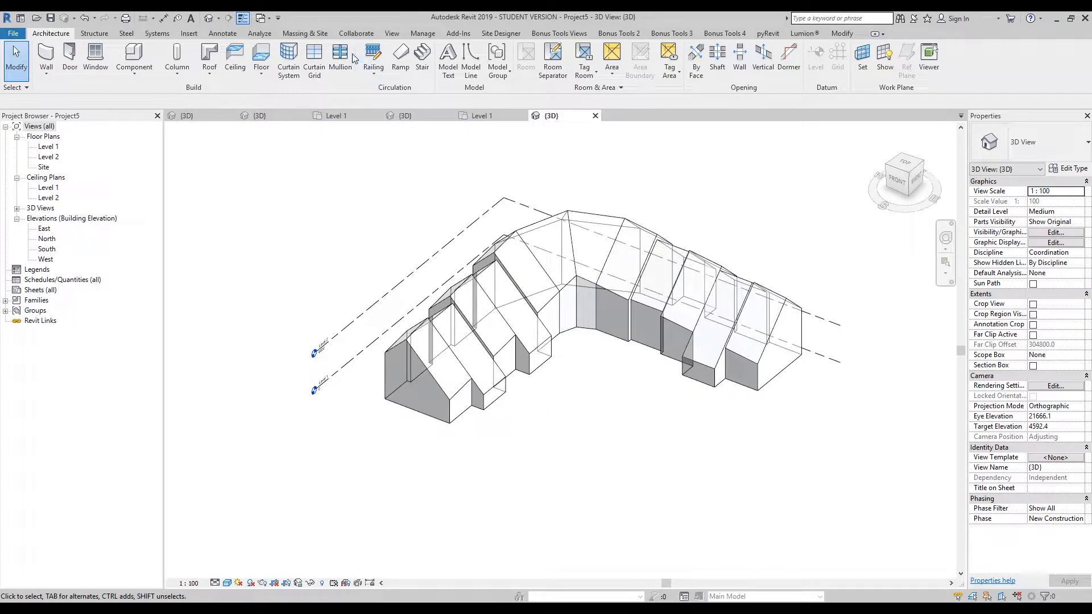
Switch the mass display to Show Mass by View Settings
click(297, 34)
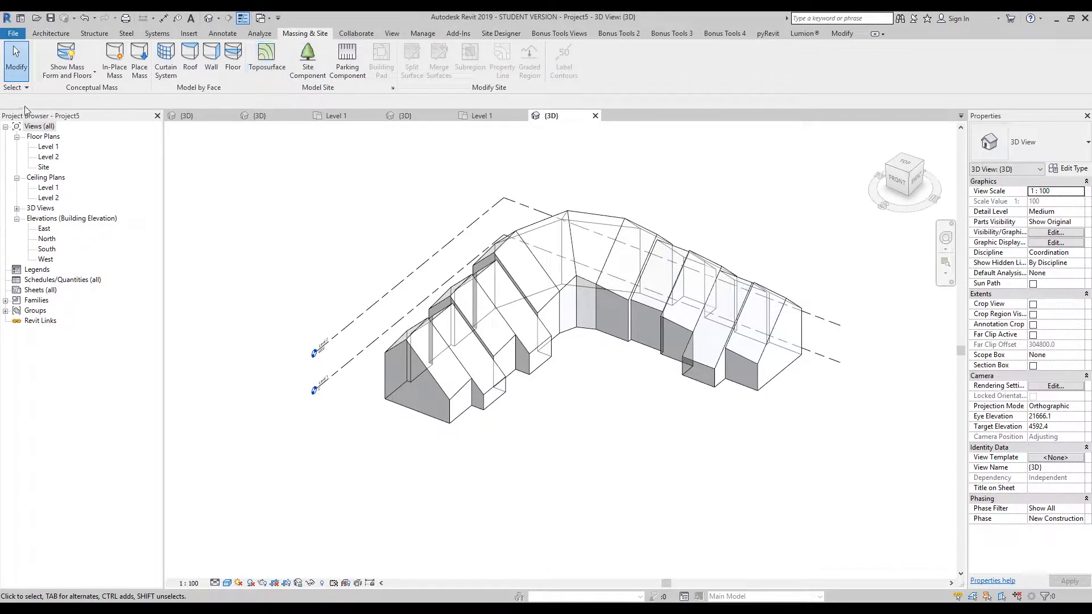
click(70, 64)
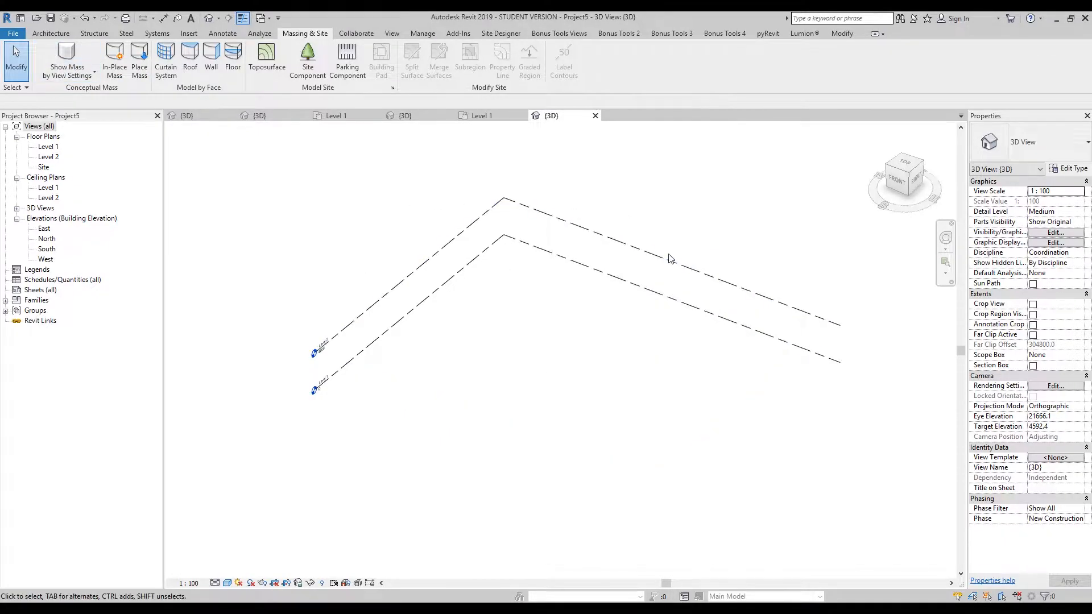
Switch the mass display to Show Mass Form and Floors
middle_drag(675, 298, 651, 278)
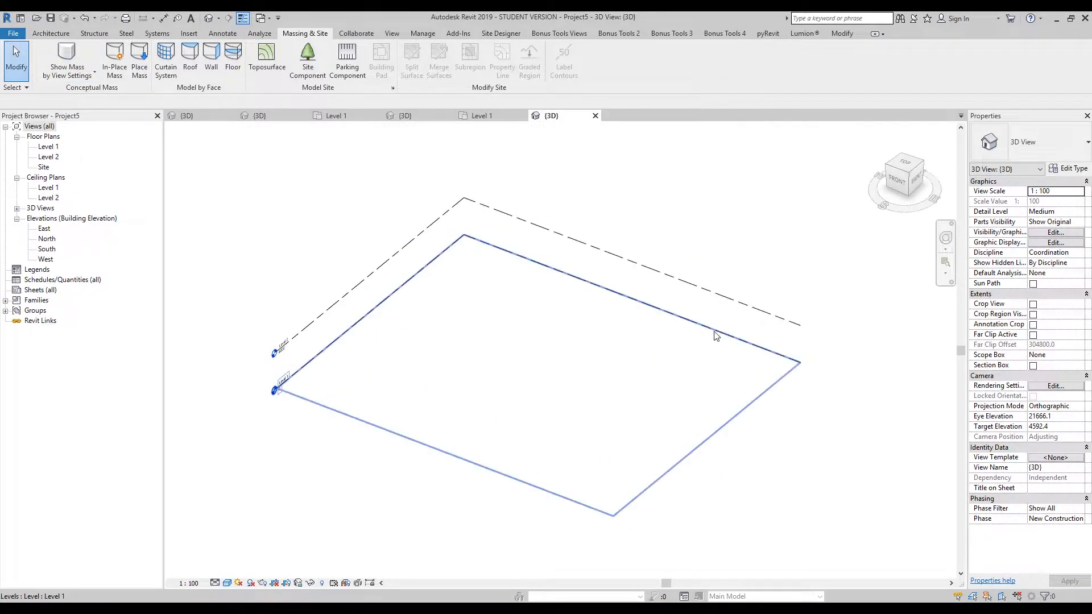
click(67, 54)
middle_drag(420, 201, 341, 203)
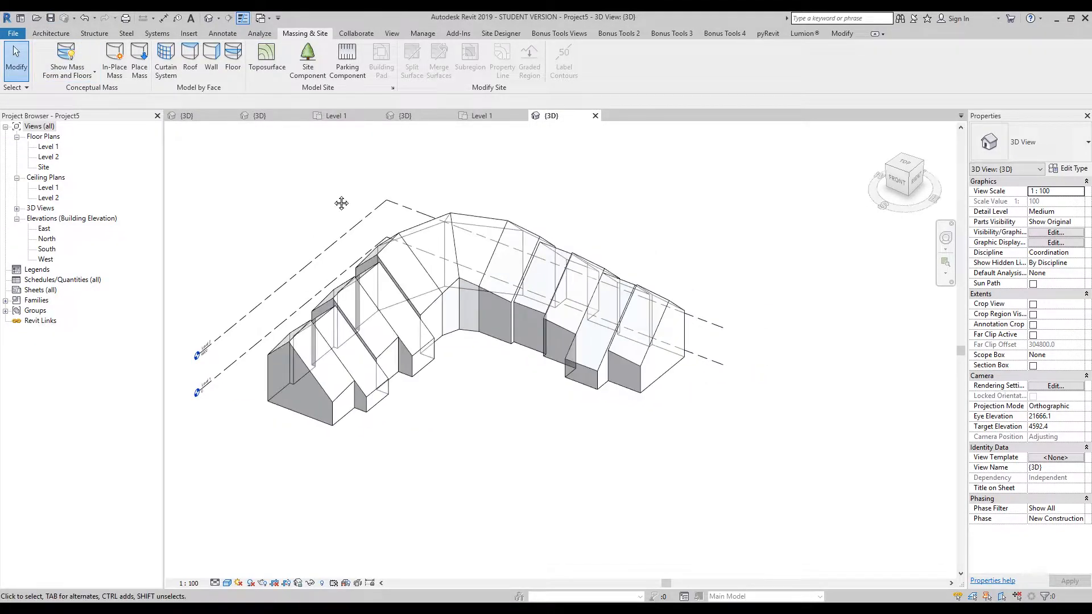
Place Basic Wall Generic - 200mm walls by face on the roof slopes and side faces of the first end bay
click(211, 74)
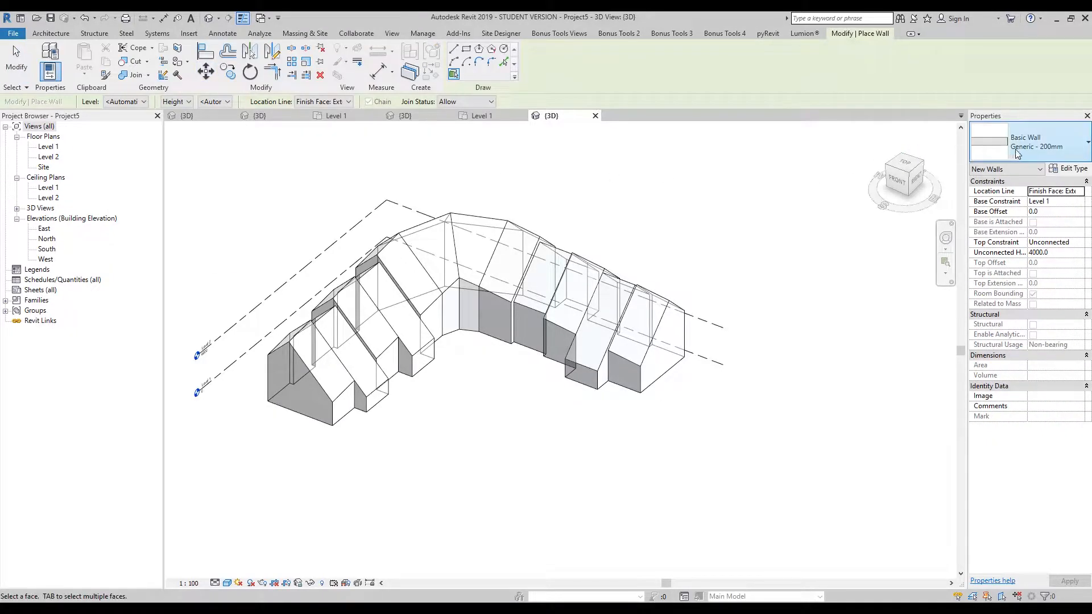
click(1011, 149)
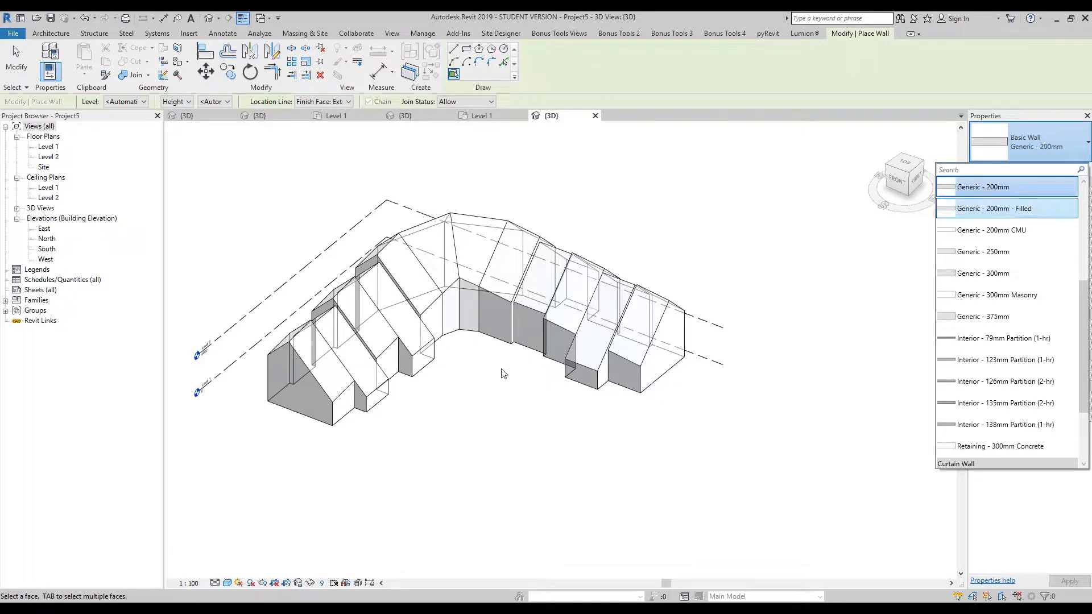
click(1014, 196)
scroll(274, 347, up, 6)
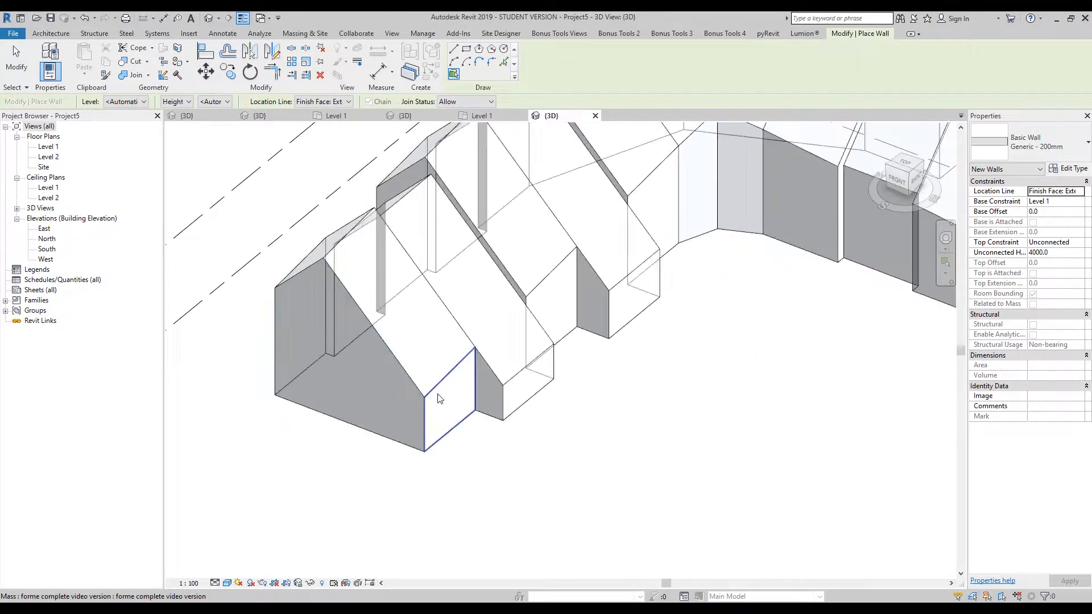
click(413, 332)
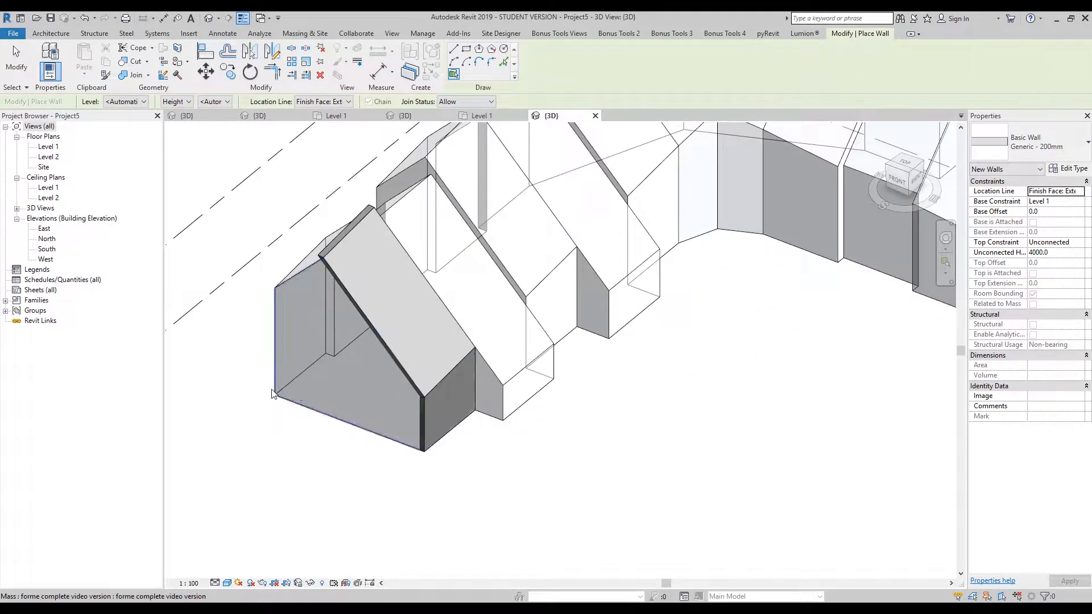
shift+middle_drag(344, 353, 446, 334)
click(561, 383)
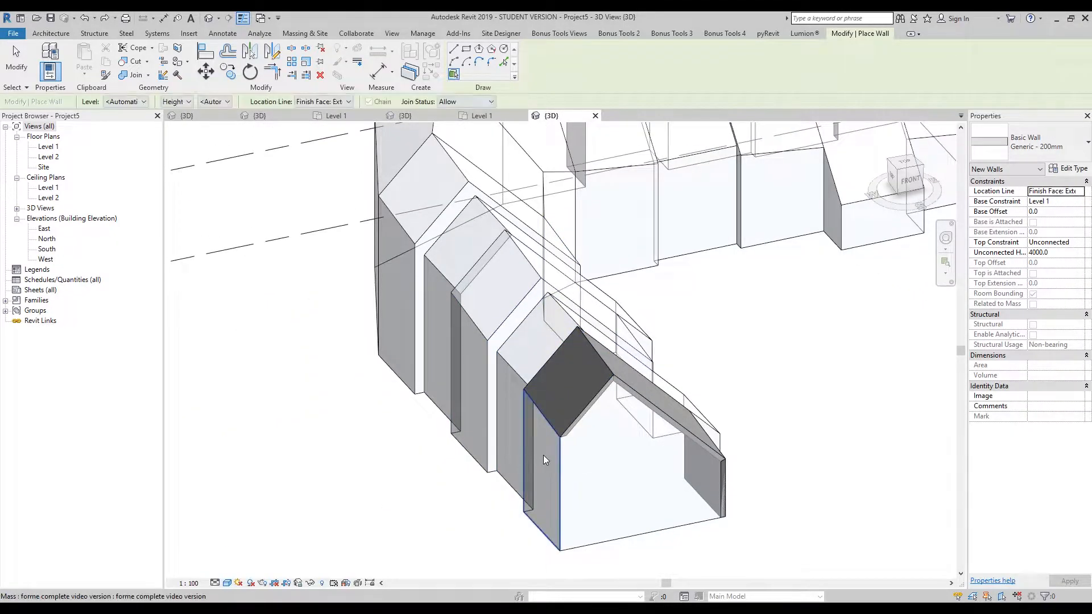
click(543, 455)
Add Generic - 200mm walls to the second bay's roof and side faces and the third bay's courtyard side
click(504, 425)
click(523, 344)
shift+middle_drag(631, 345, 490, 285)
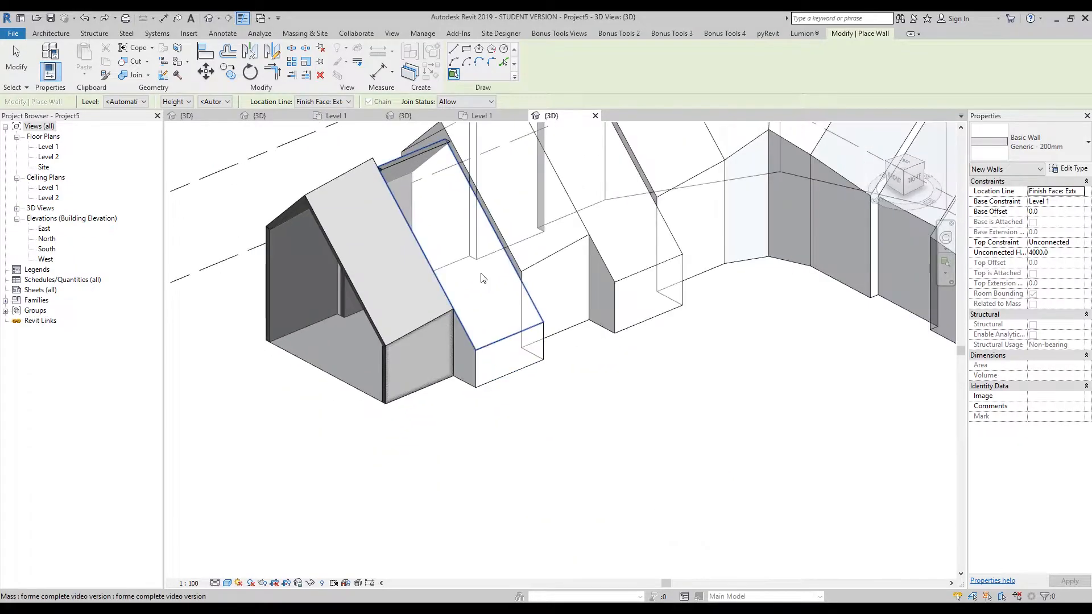
click(481, 276)
click(509, 355)
click(502, 404)
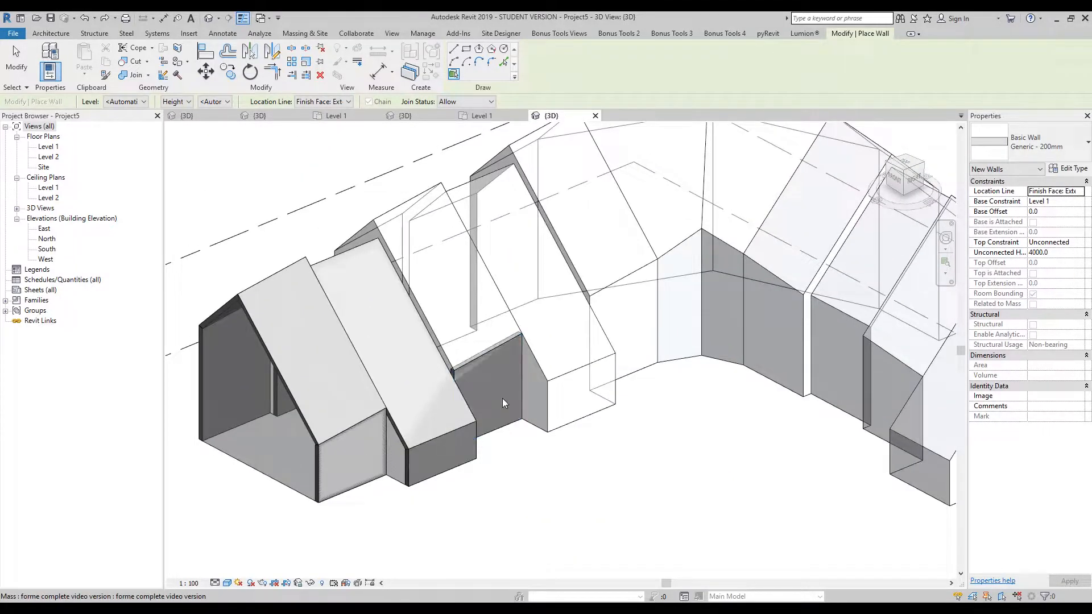
click(452, 329)
Add walls to the slopes and side faces of the remaining bays in the first wing, up to the bent corner
shift+middle_drag(366, 352, 576, 396)
click(508, 451)
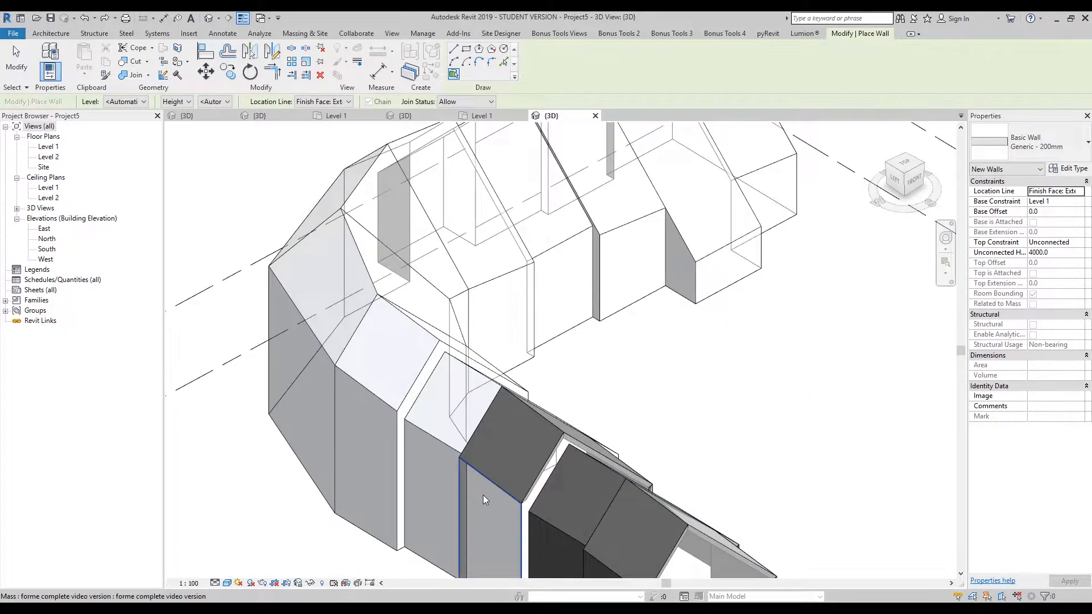
click(418, 482)
click(444, 419)
shift+middle_drag(443, 419, 568, 387)
click(602, 375)
middle_drag(689, 298, 571, 396)
click(535, 378)
click(546, 300)
click(497, 373)
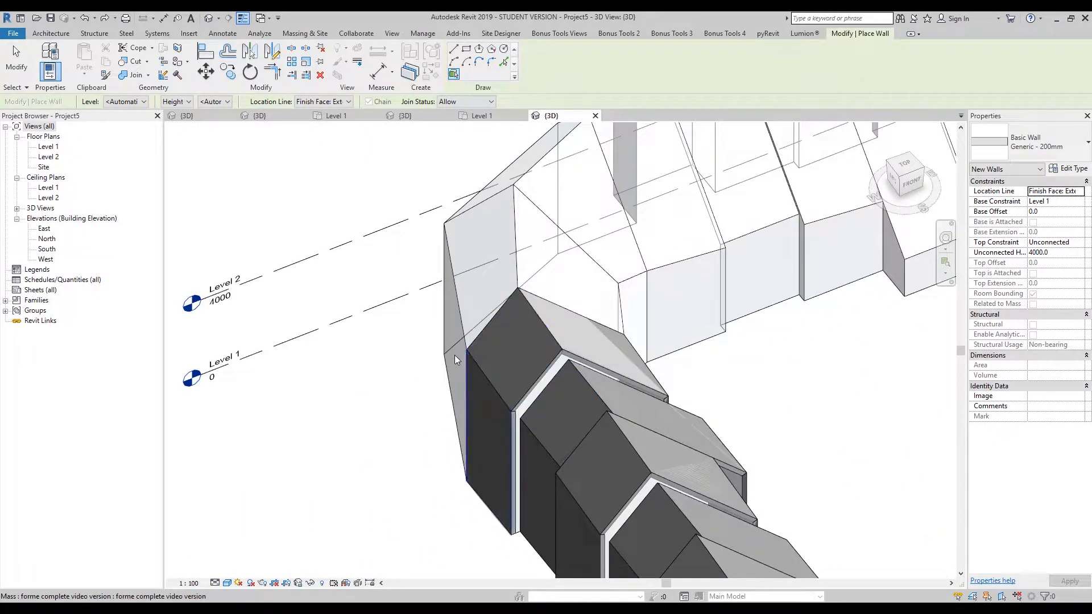
click(465, 345)
Place walls on the roof and courtyard faces of the bent corner, accept the join warning and end wall placement
shift+middle_drag(511, 288, 510, 305)
click(511, 305)
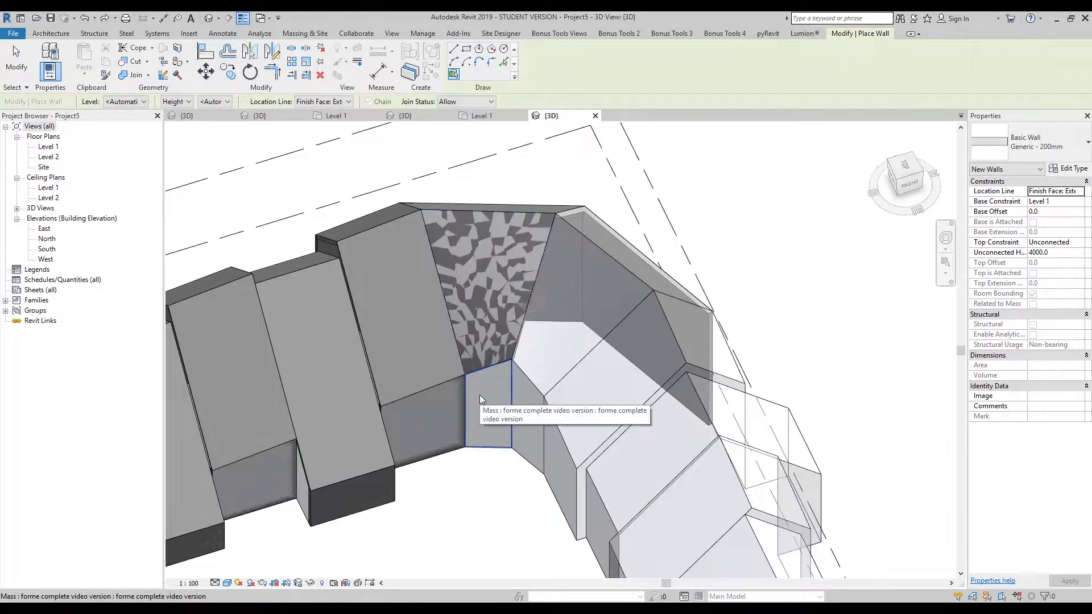
click(581, 329)
shift+middle_drag(534, 399, 426, 386)
middle_drag(571, 428, 463, 402)
click(500, 397)
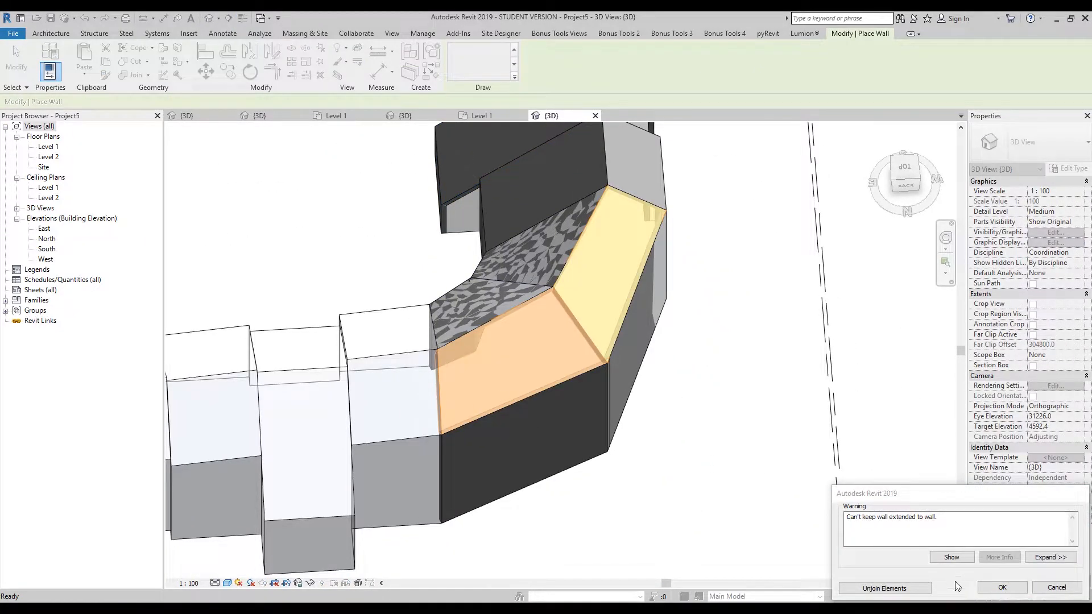
click(980, 589)
key(Escape)
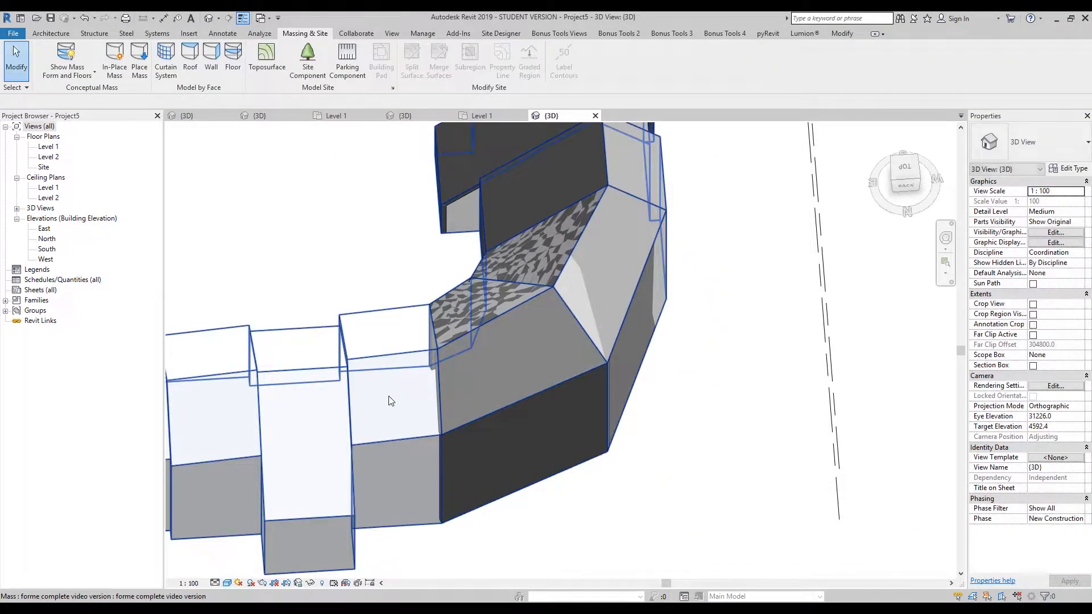
Resume Wall by Face and place walls on the slopes and courtyard faces of the second wing's bays nearest the corner
shift+middle_drag(383, 397, 144, 140)
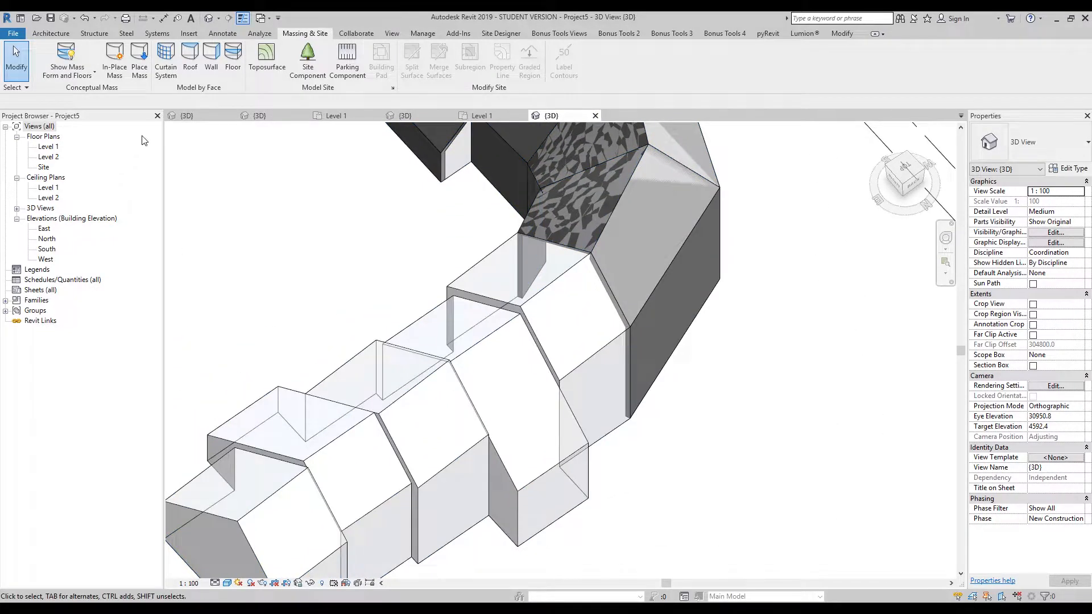
click(211, 57)
middle_drag(529, 277, 438, 298)
click(438, 298)
click(513, 398)
shift+middle_drag(513, 398, 545, 388)
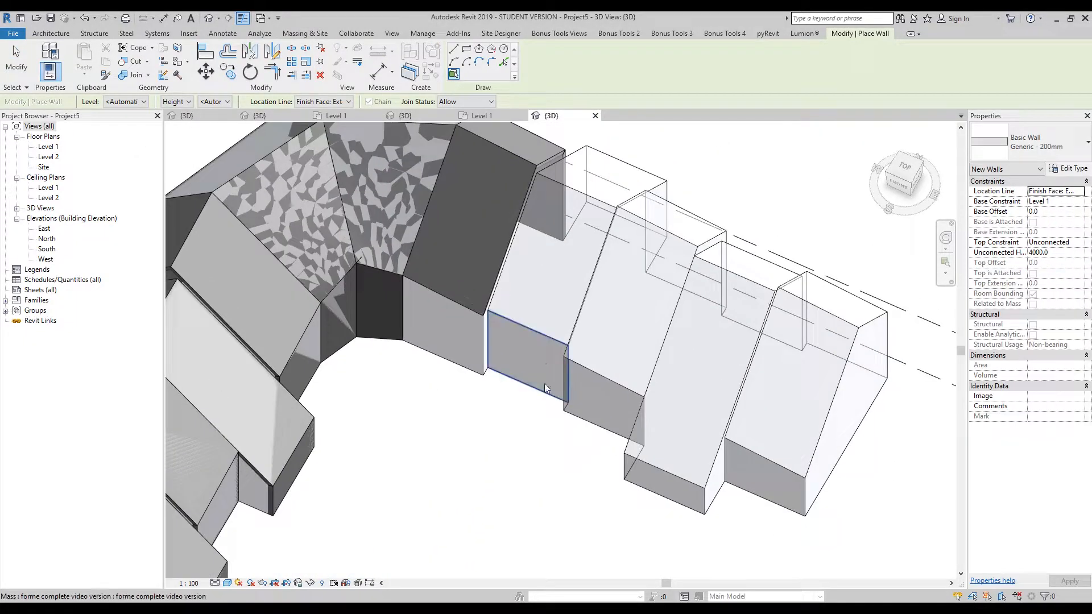
click(438, 335)
click(520, 357)
Add walls to the outer side faces and roof slopes of the second wing's middle bays
shift+middle_drag(740, 192, 571, 270)
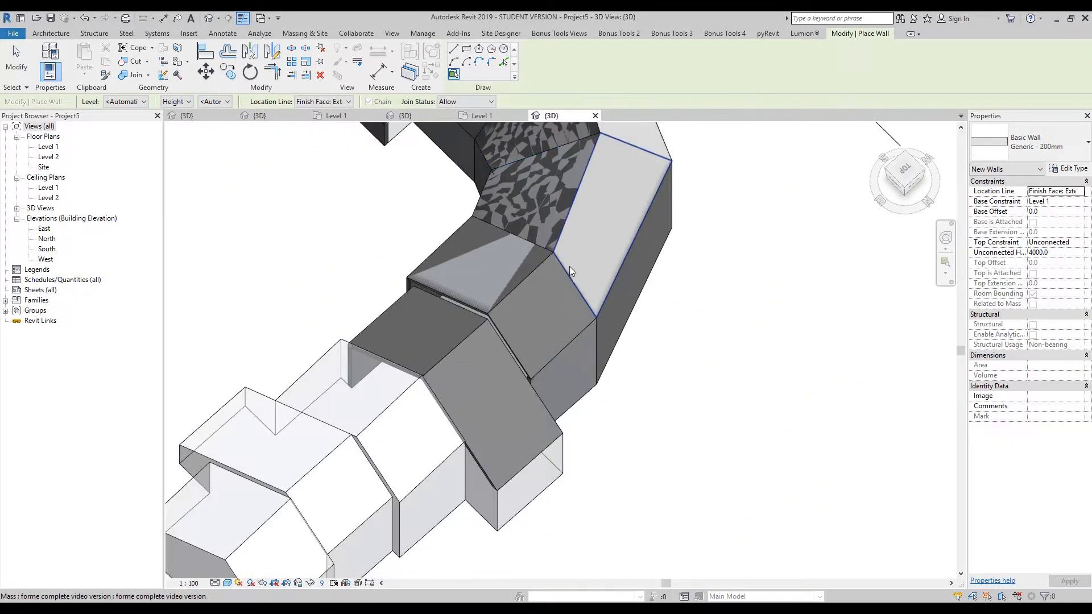
click(422, 515)
click(406, 439)
click(342, 385)
shift+middle_drag(342, 386, 676, 539)
click(557, 392)
shift+middle_drag(557, 391, 548, 270)
Place walls on the remaining roof and side faces at the end of the second wing and finish the command
click(511, 386)
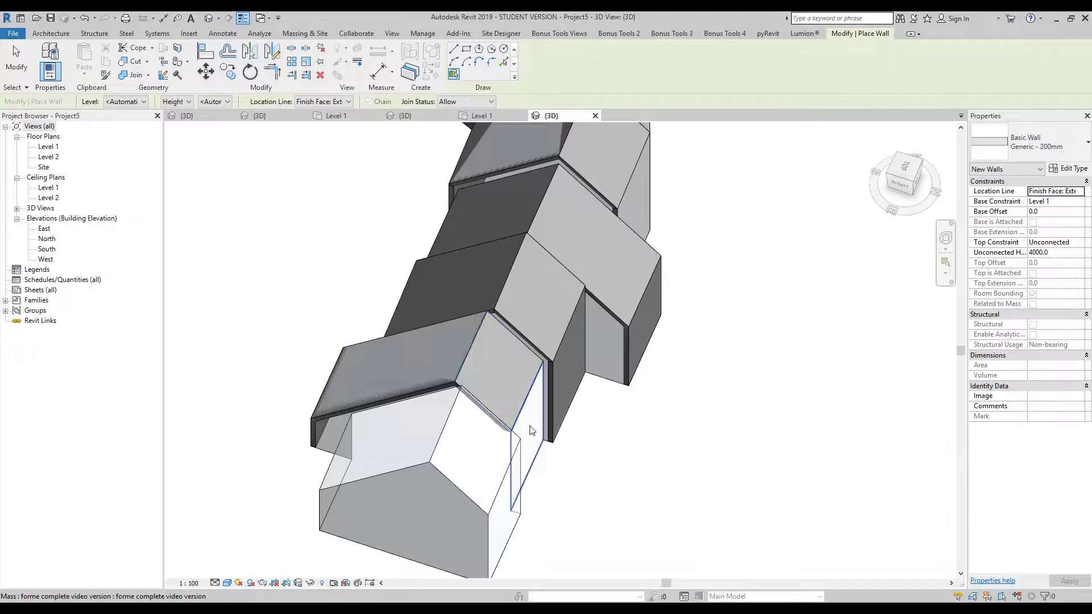
click(496, 521)
click(486, 470)
click(404, 430)
shift+middle_drag(284, 476, 529, 315)
scroll(568, 410, down, 5)
key(Escape)
key(Escape)
Create a 1500 x 3000mm curtain system on the narrow open face between the first and second bays
shift+middle_drag(510, 404, 616, 397)
scroll(568, 392, up, 3)
scroll(568, 392, up, 4)
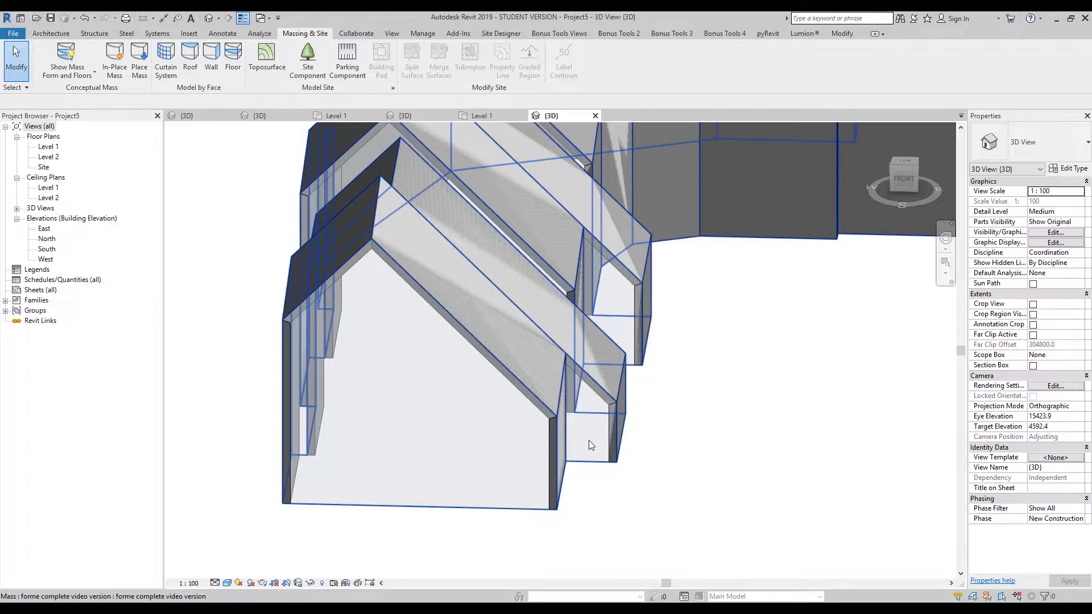
scroll(453, 382, down, 2)
middle_drag(703, 377, 471, 382)
scroll(455, 387, down, 5)
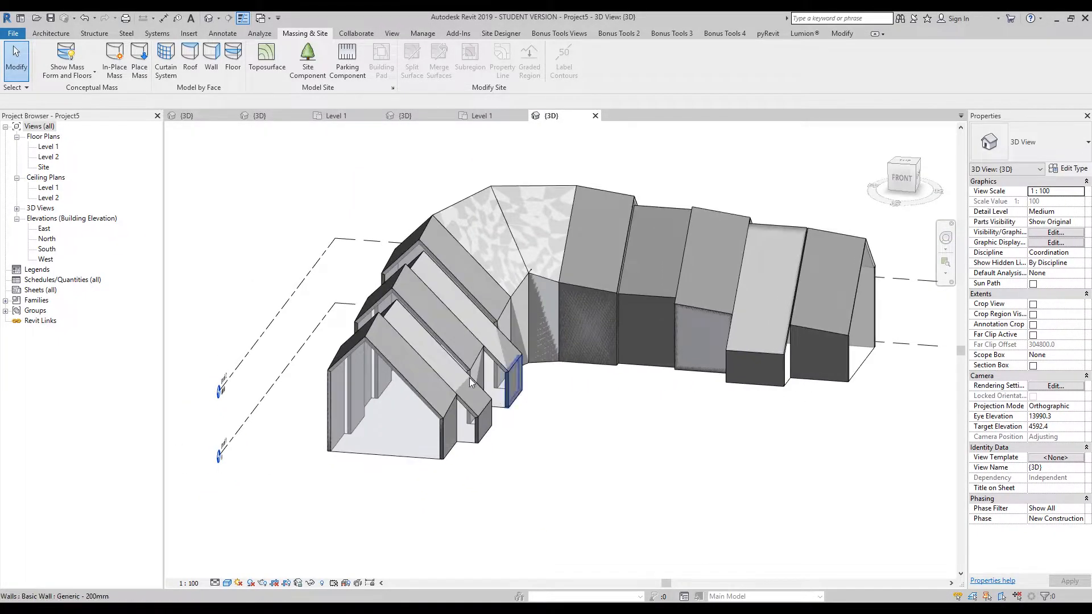
click(172, 79)
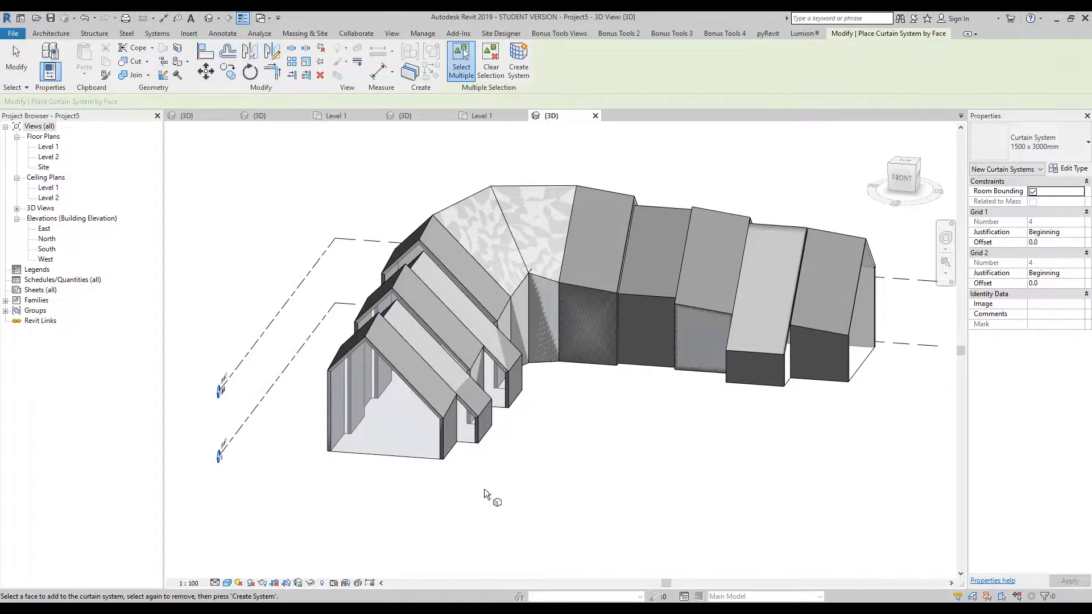
scroll(467, 427, up, 6)
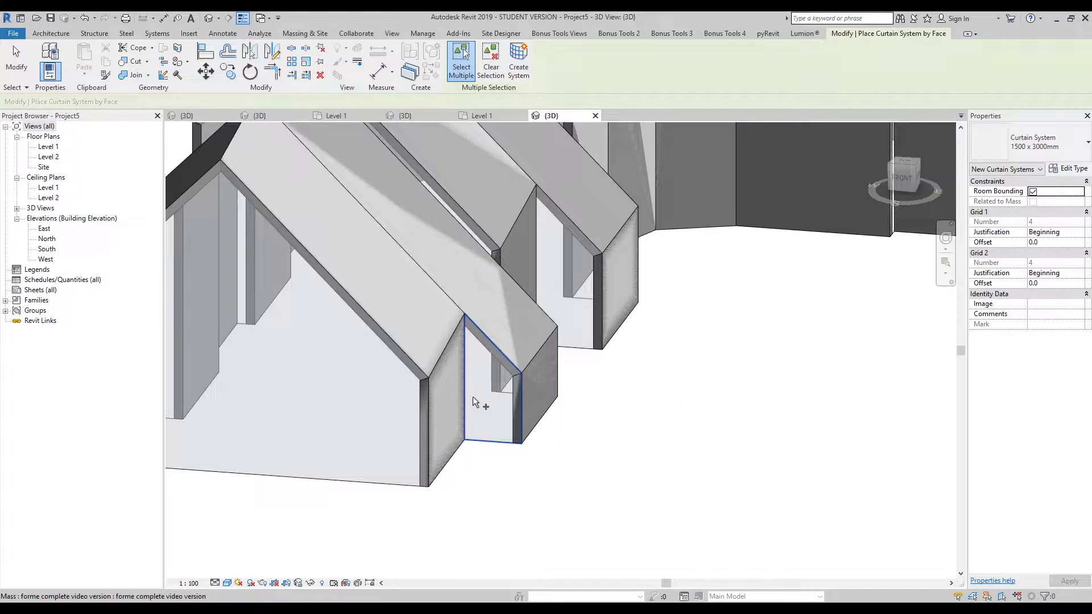
middle_drag(472, 397, 528, 396)
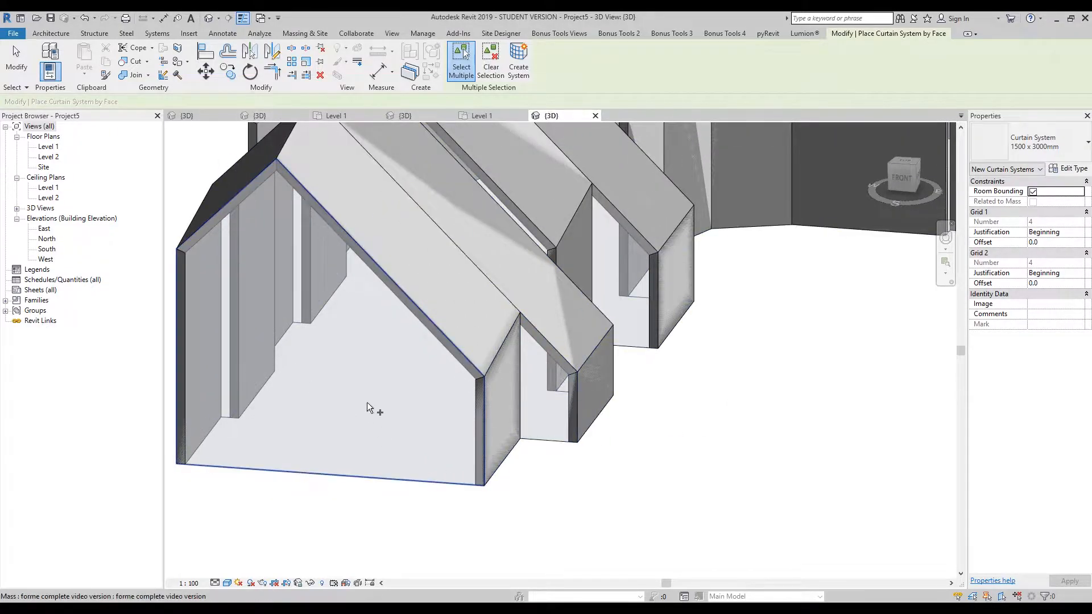
click(534, 395)
shift+middle_drag(653, 422, 679, 407)
click(517, 59)
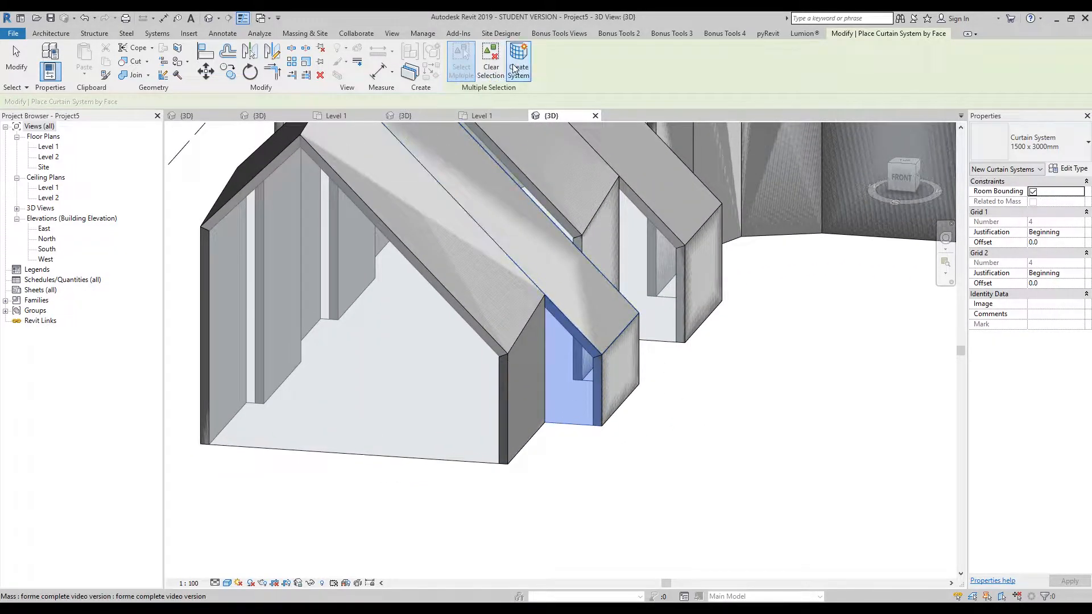
scroll(582, 412, up, 5)
key(Escape)
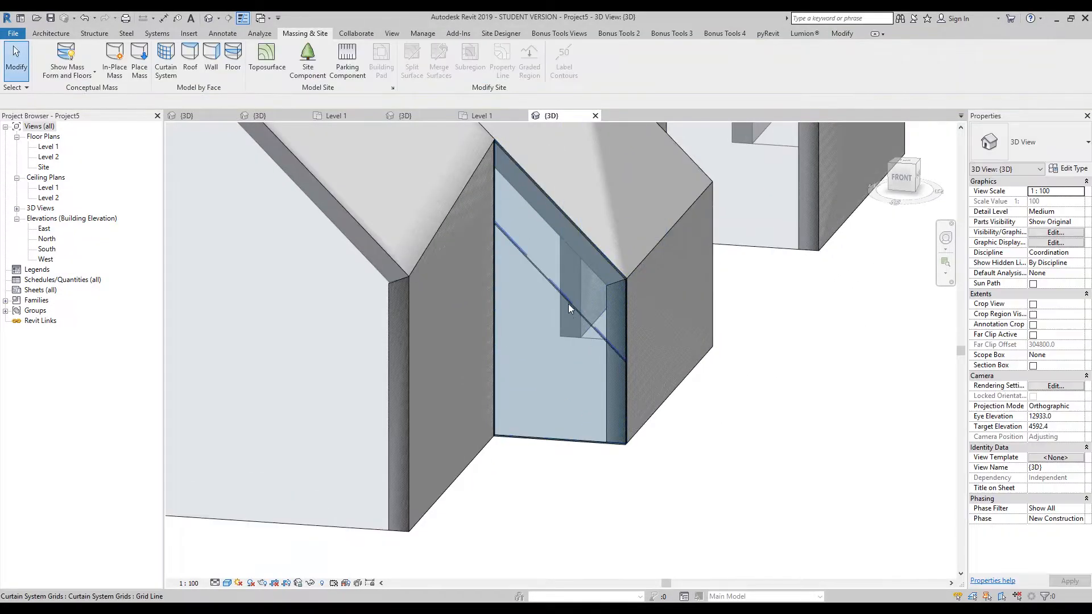
Adjust the curtain system's grid angles, setting Grid 1 to 45°
click(541, 377)
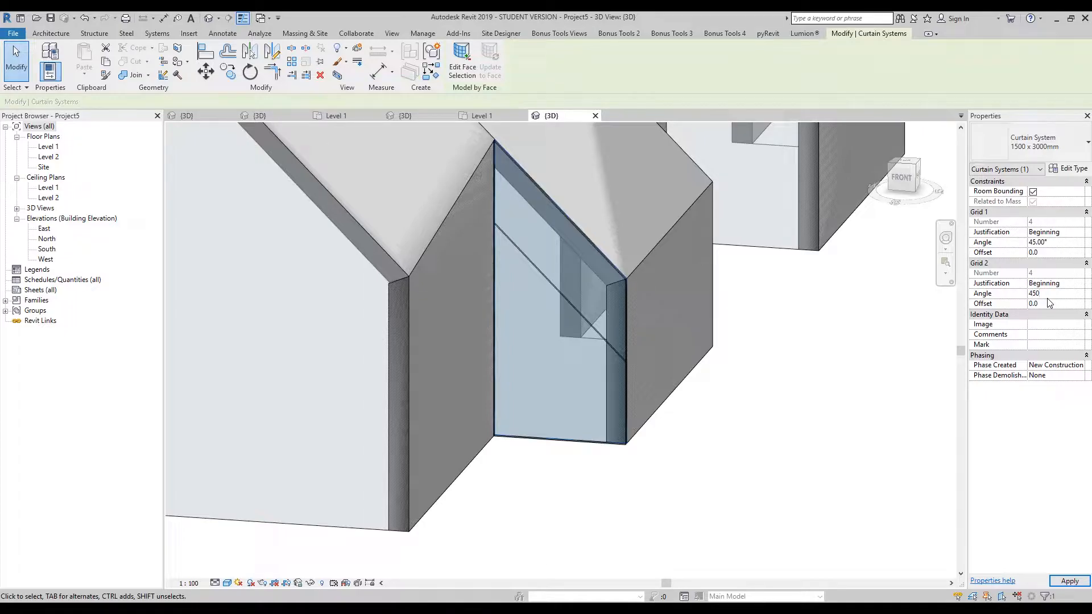
shift+middle_drag(414, 367, 540, 336)
scroll(524, 318, up, 3)
click(654, 442)
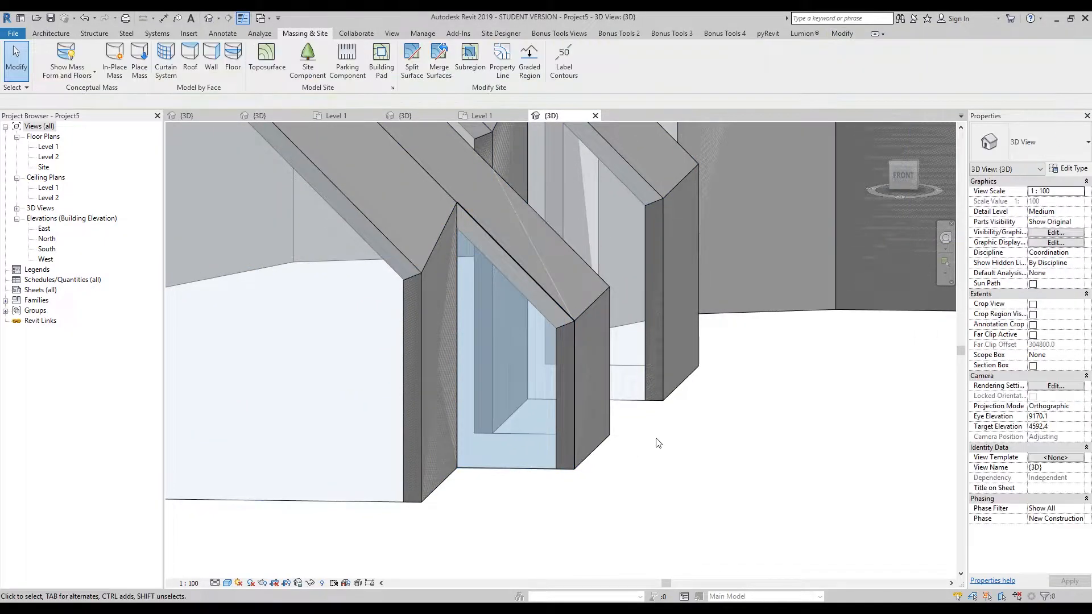
Place 50mm x 150mm rectangular mullions along the sloped, bottom and side edges of the curtain system
click(60, 33)
click(340, 57)
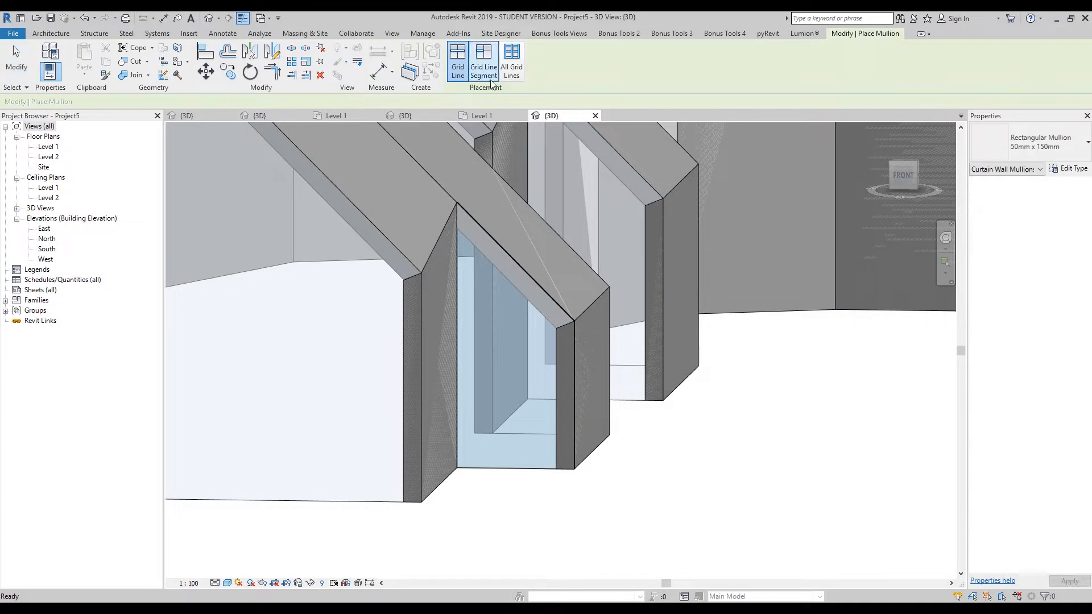
click(511, 263)
scroll(517, 267, up, 2)
shift+middle_drag(540, 274, 604, 307)
shift+middle_drag(600, 384, 547, 472)
click(547, 472)
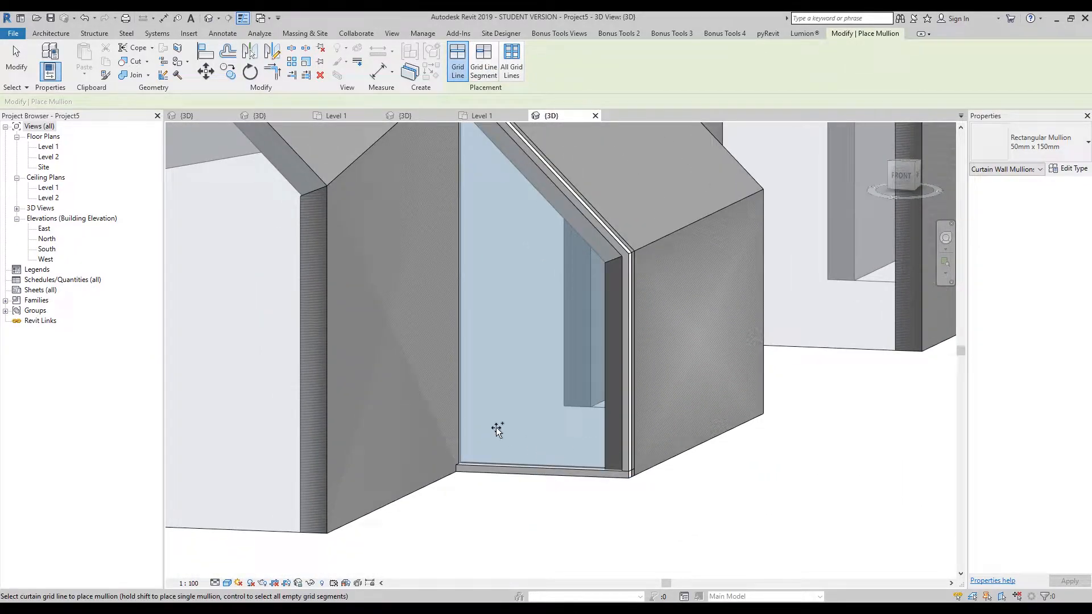
click(459, 384)
shift+middle_drag(460, 383, 640, 390)
key(Escape)
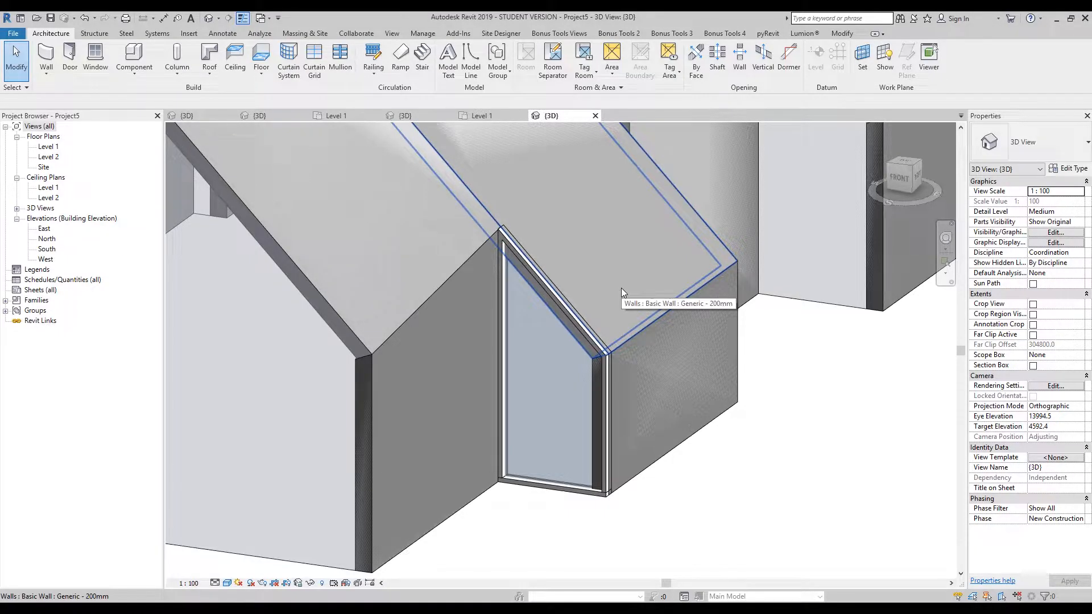
click(621, 288)
scroll(621, 288, down, 6)
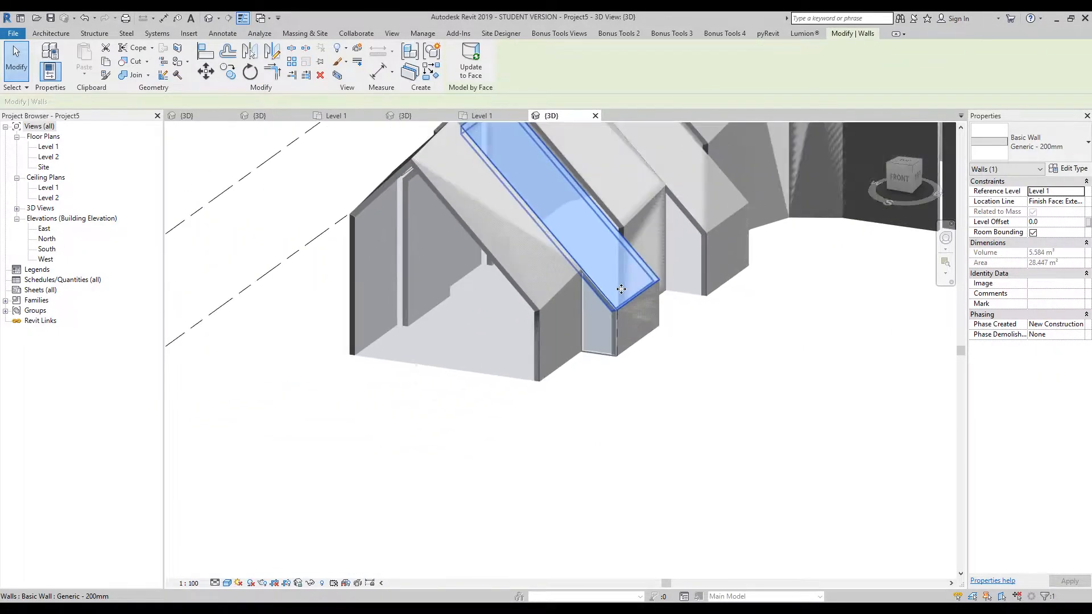
middle_drag(635, 286, 594, 370)
scroll(594, 370, down, 3)
click(719, 453)
Select the whole building, filter to Walls, Curtain Wall Mullions, Curtain Panels and Curtain Systems without the mass, and delete them
middle_drag(716, 453, 604, 477)
drag(225, 146, 878, 523)
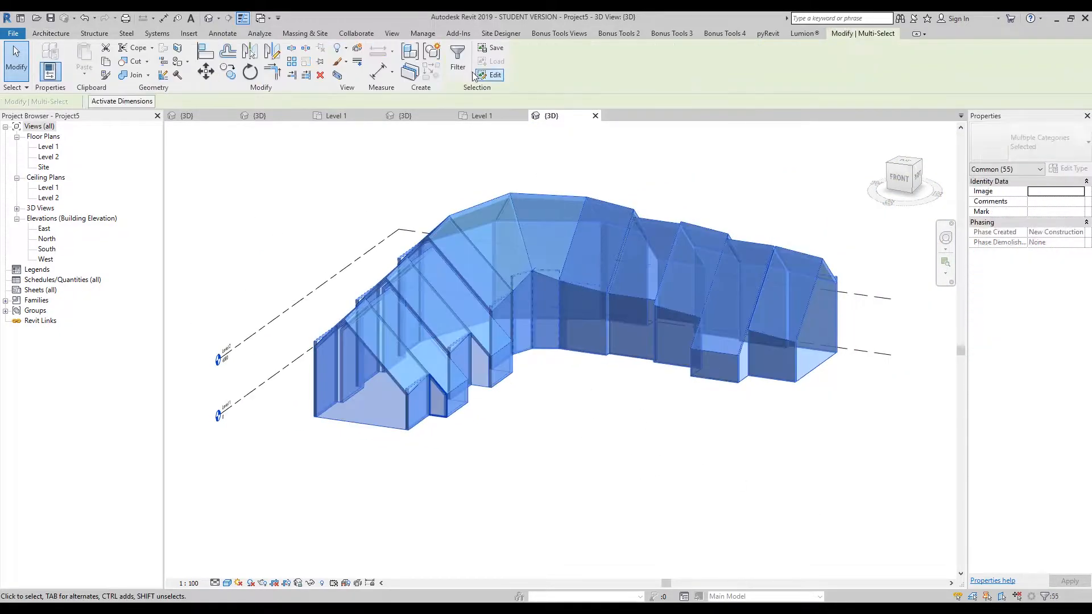
click(799, 260)
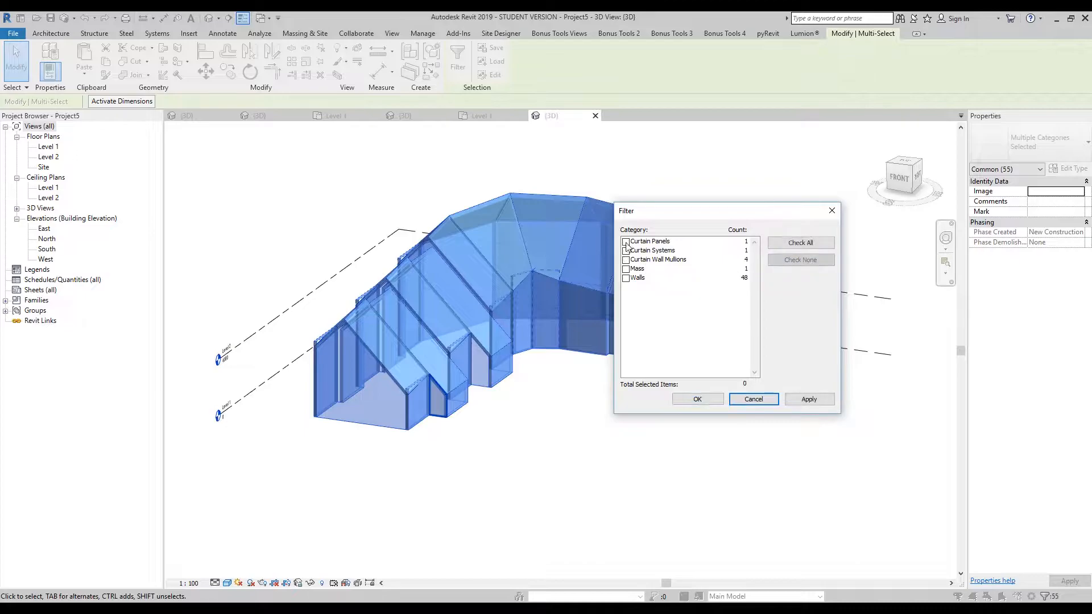
click(626, 278)
click(625, 259)
click(626, 241)
click(625, 250)
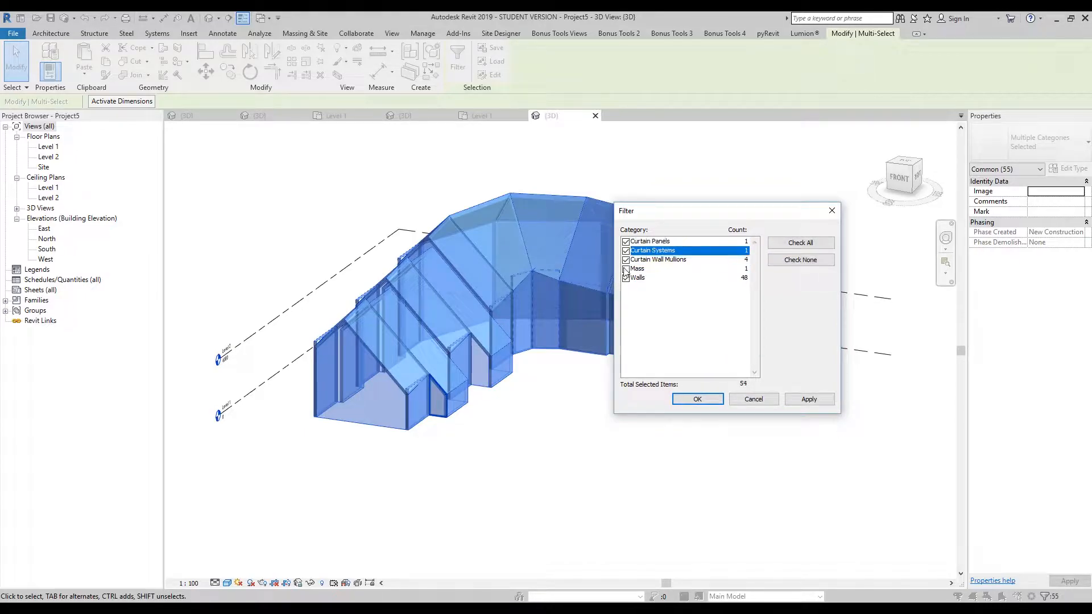
click(697, 399)
click(653, 409)
scroll(470, 343, up, 5)
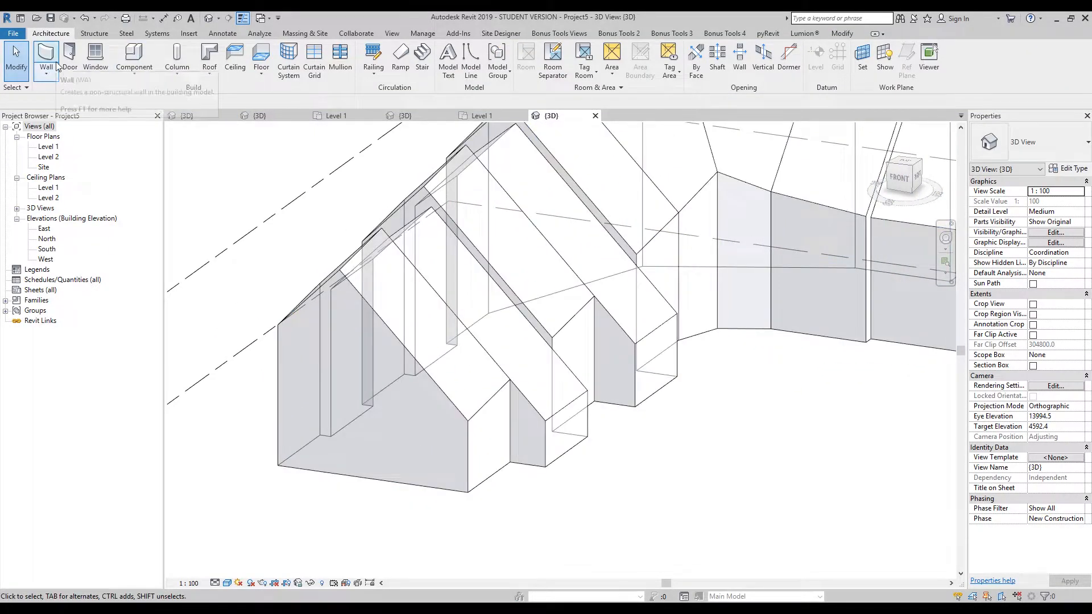
Apply Generic - 200mm walls by face, with location line Finish Face: Interior, to the end bay's two roof slopes and rear side
click(303, 34)
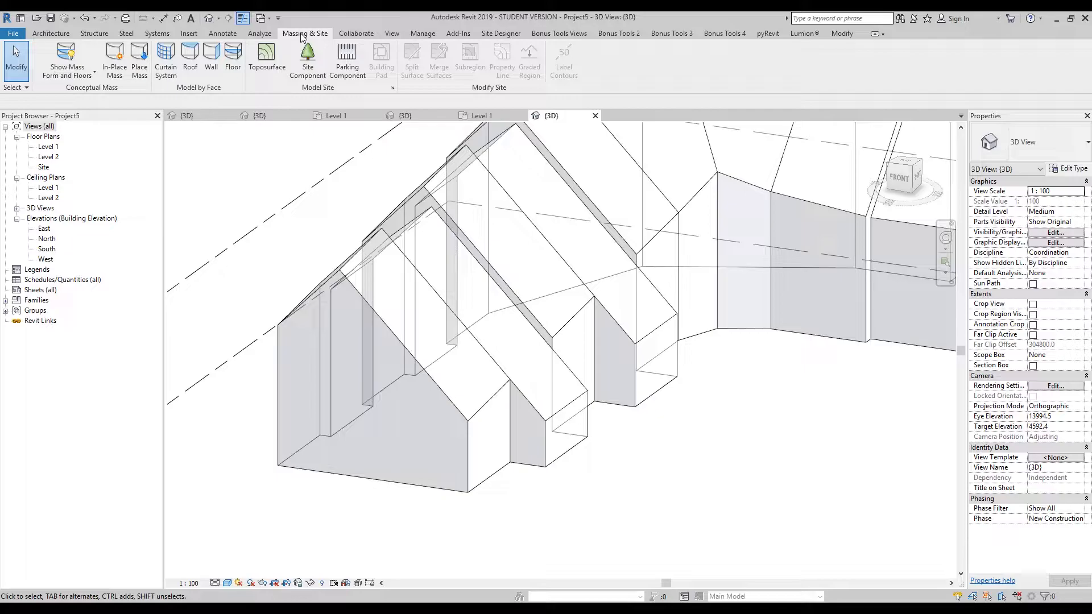
click(212, 56)
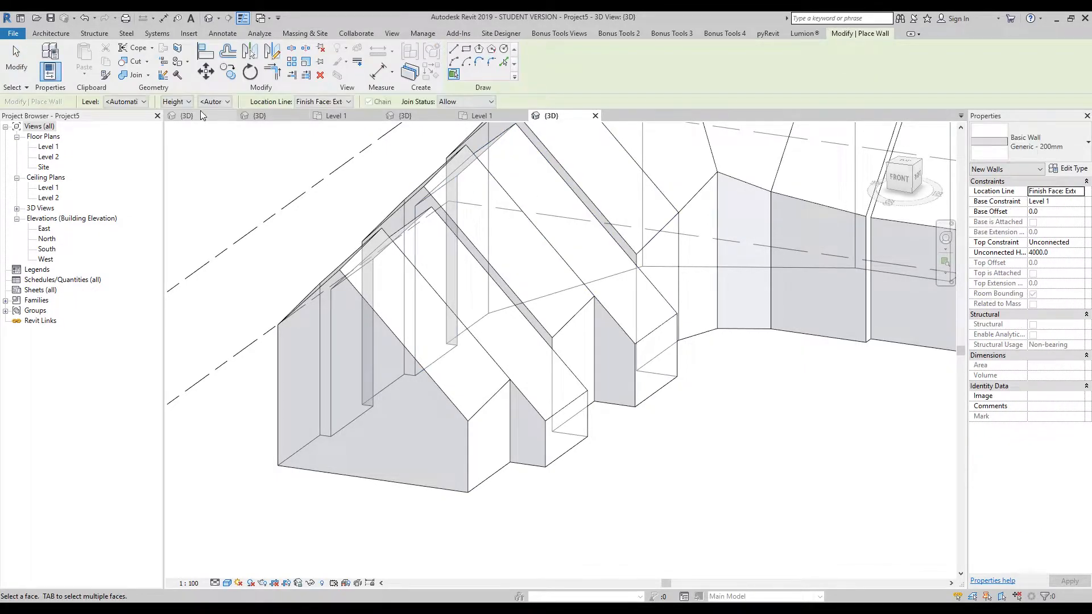
click(303, 103)
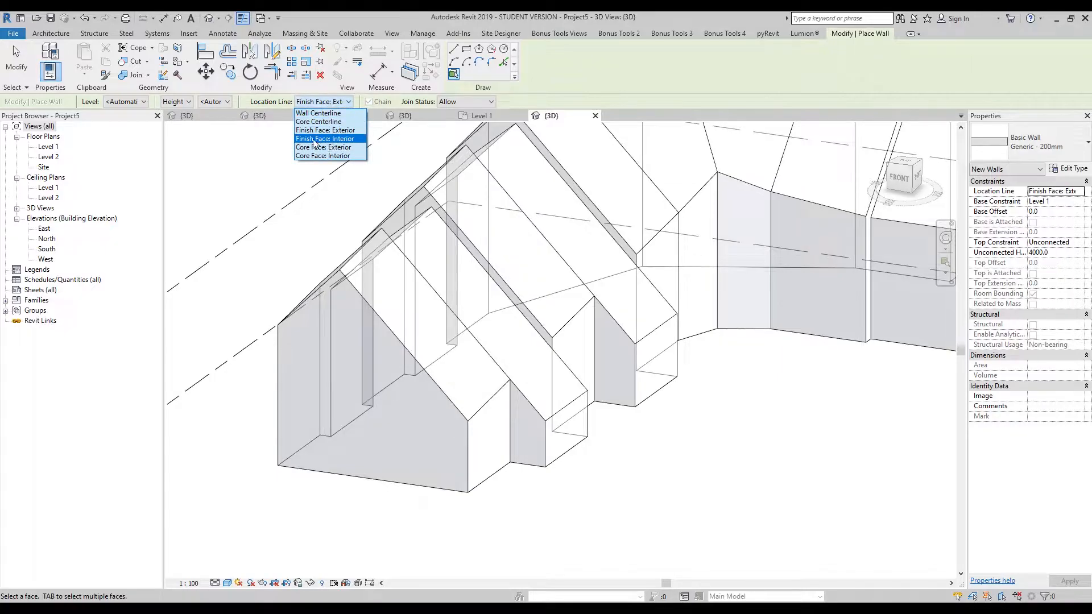
click(327, 139)
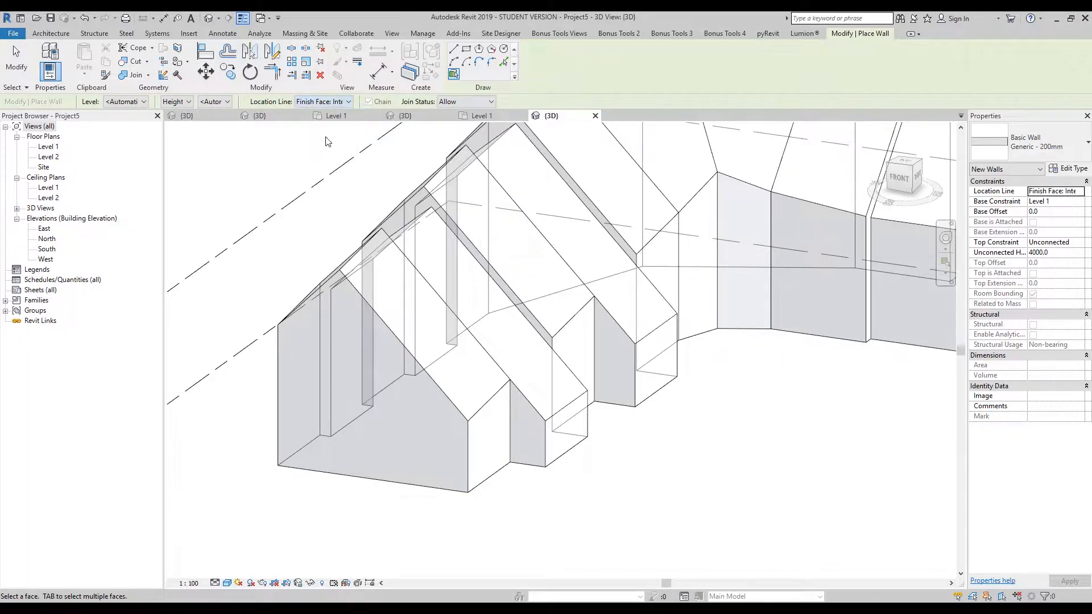
click(428, 315)
shift+middle_drag(434, 344, 373, 263)
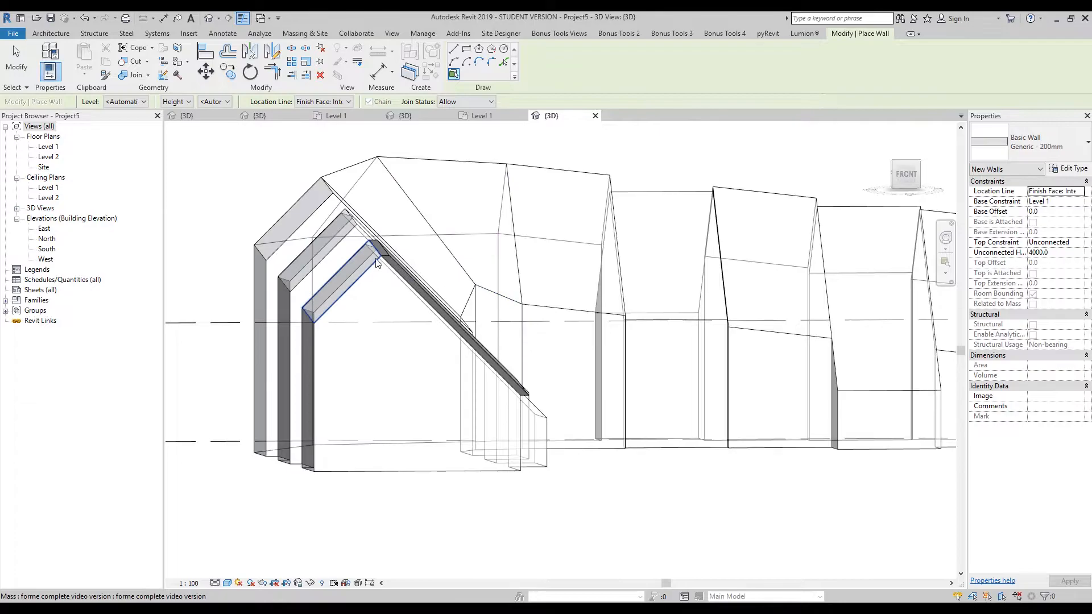
mouse_move(414, 309)
shift+middle_down()
mouse_move(426, 313)
mouse_move(398, 304)
shift+middle_up()
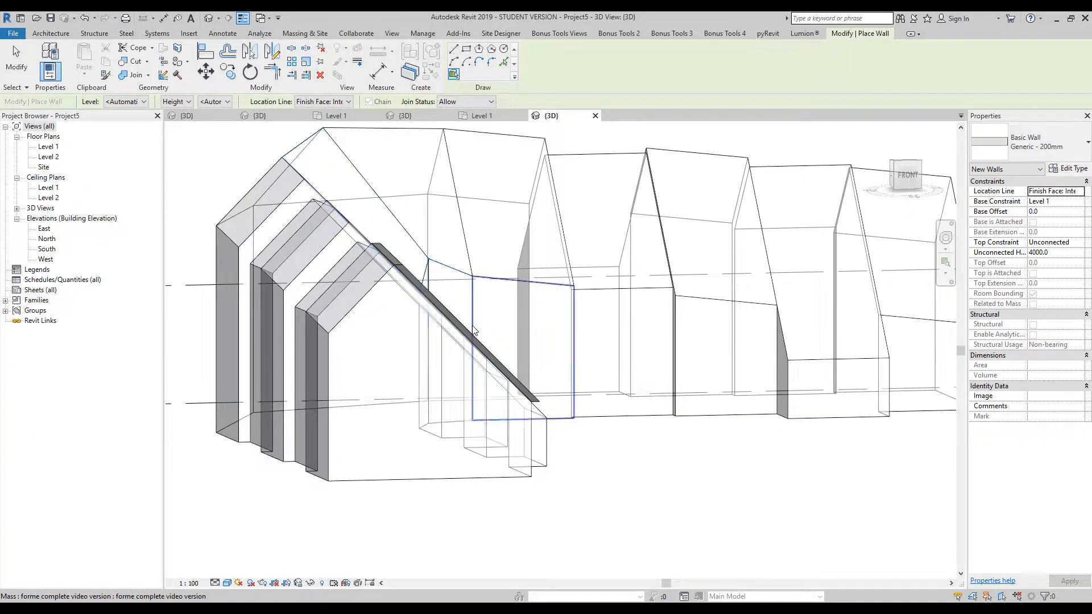
click(356, 302)
click(325, 353)
Add Generic - 200mm walls by face to the end bay's front side and to the second bay's roof slopes and sides
shift+middle_drag(557, 418, 626, 419)
click(566, 399)
click(562, 430)
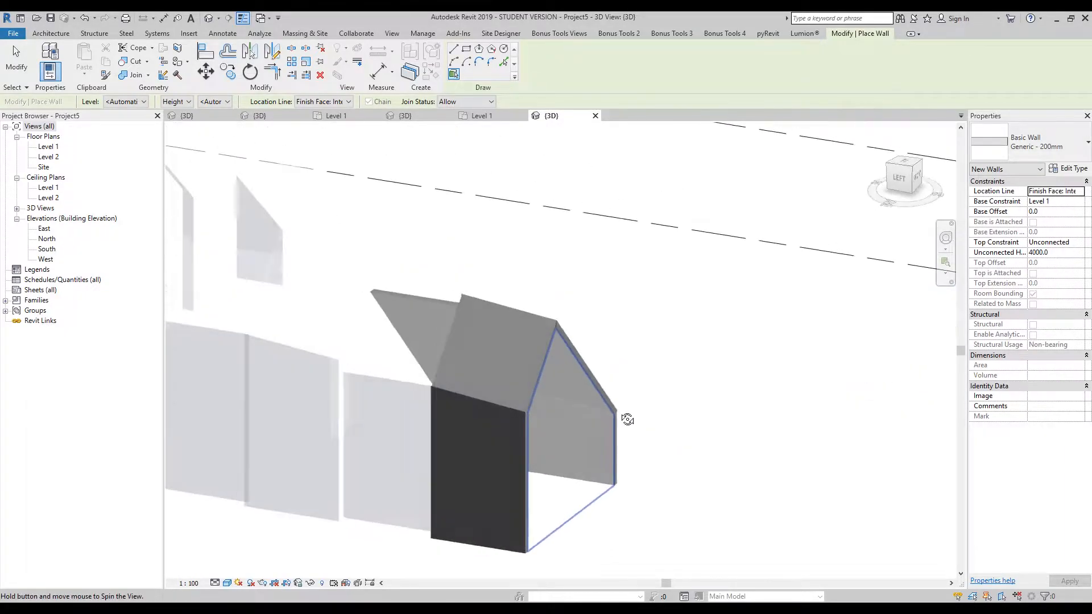
click(398, 349)
click(399, 421)
shift+middle_drag(538, 417, 494, 364)
key(Escape)
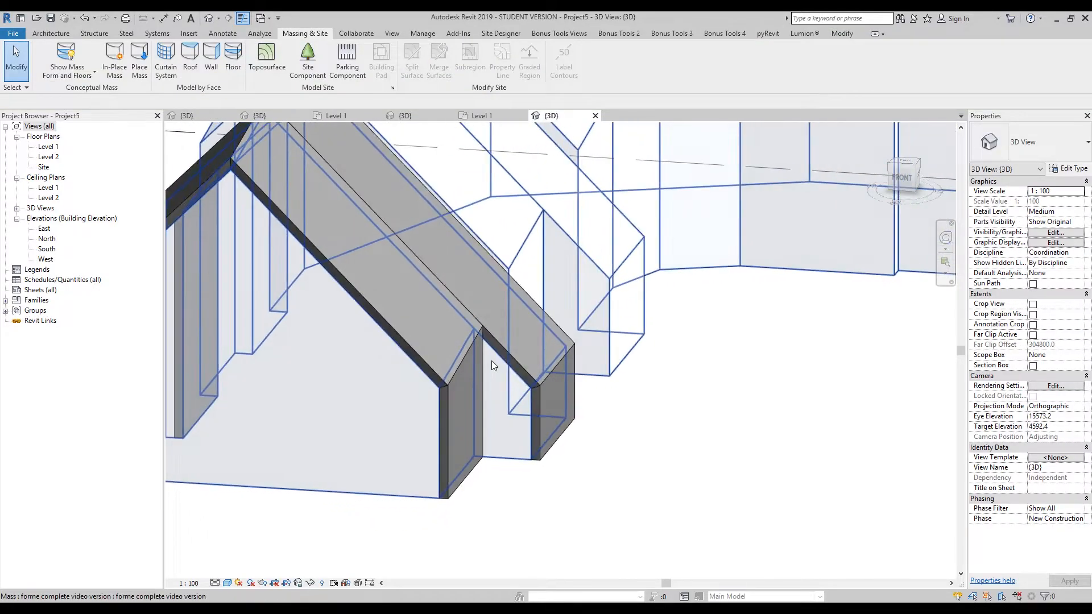
Create a 1500 x 3000mm curtain system on the narrow face between the first two bays, with both grid angles at 45°
click(166, 60)
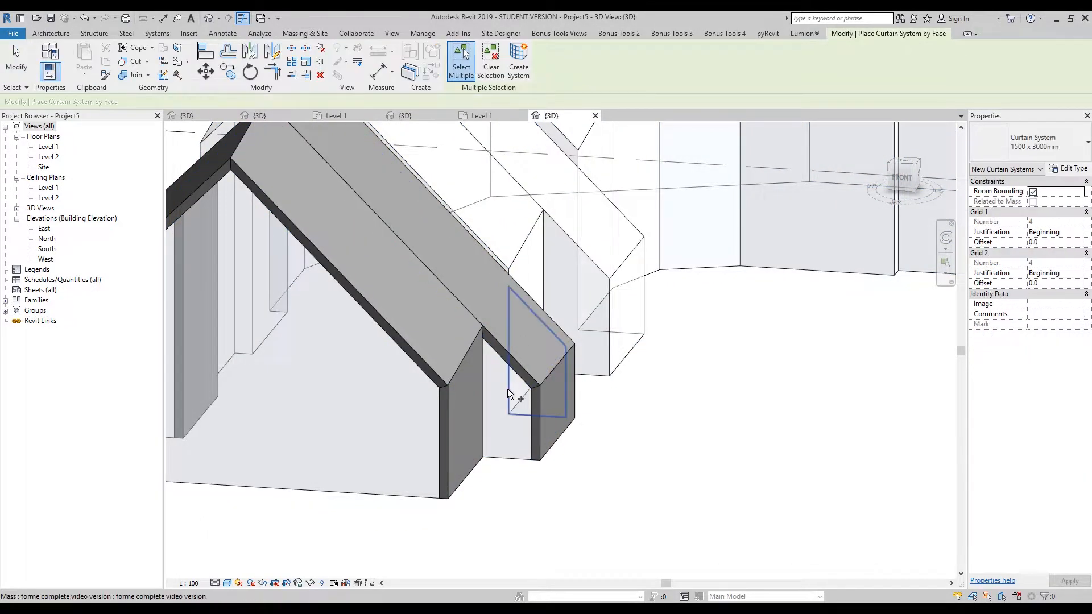
click(498, 415)
click(518, 73)
key(Escape)
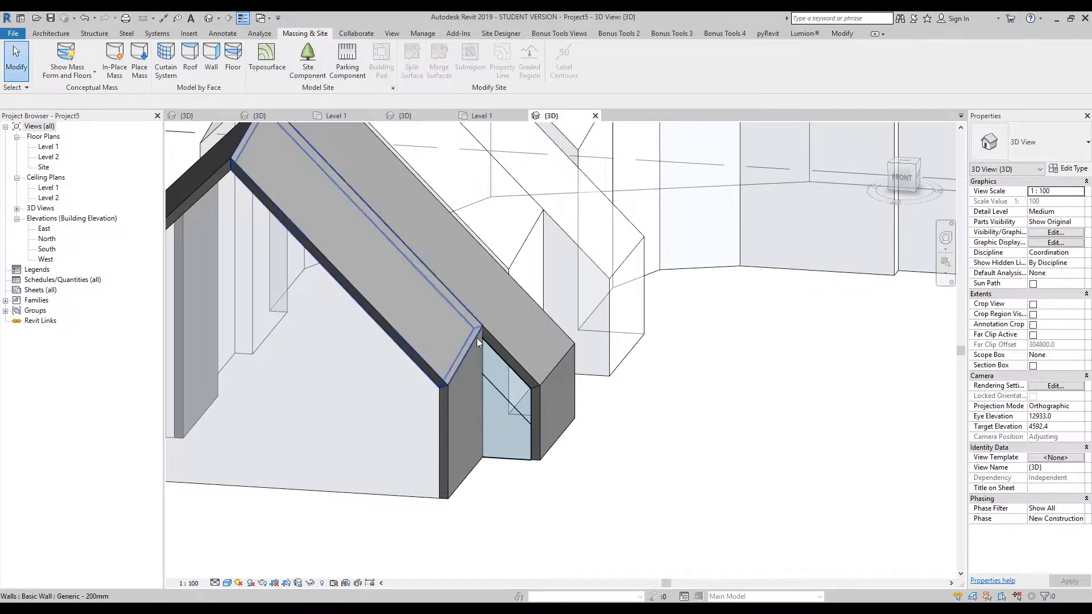
click(496, 409)
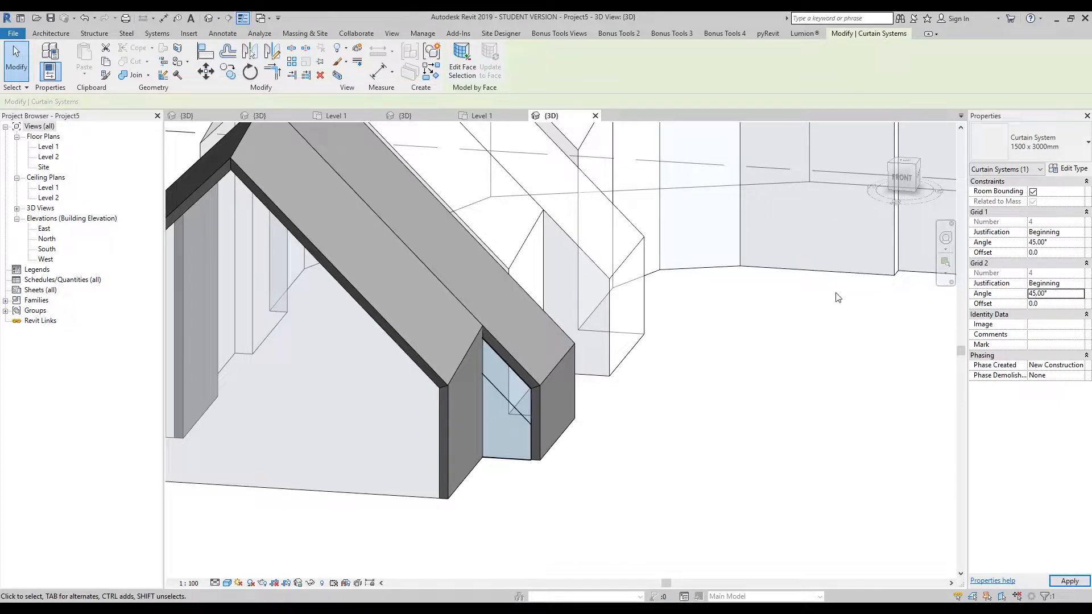
Place 50mm x 150mm rectangular mullions along the edges of the new curtain system
click(45, 37)
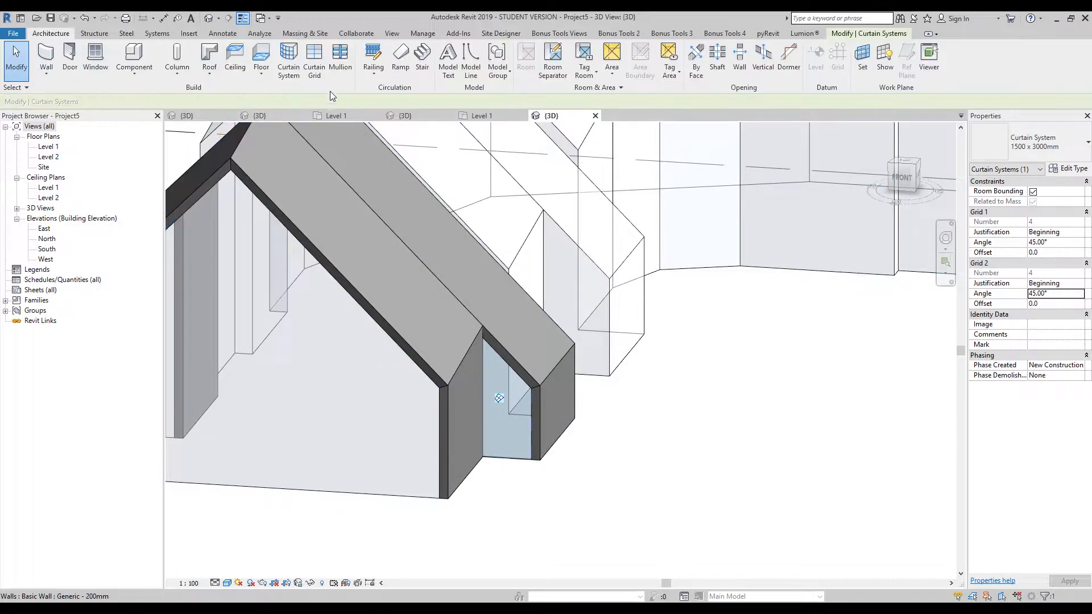
click(343, 64)
click(530, 414)
click(507, 455)
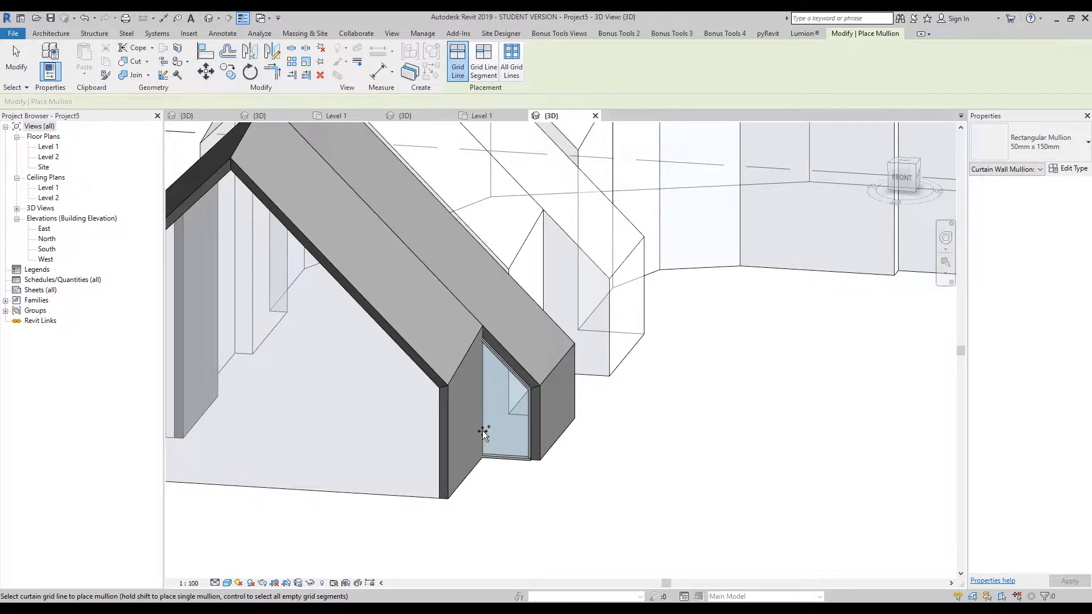
shift+middle_drag(532, 473, 471, 366)
key(Escape)
scroll(524, 427, up, 3)
shift+middle_drag(727, 520, 743, 505)
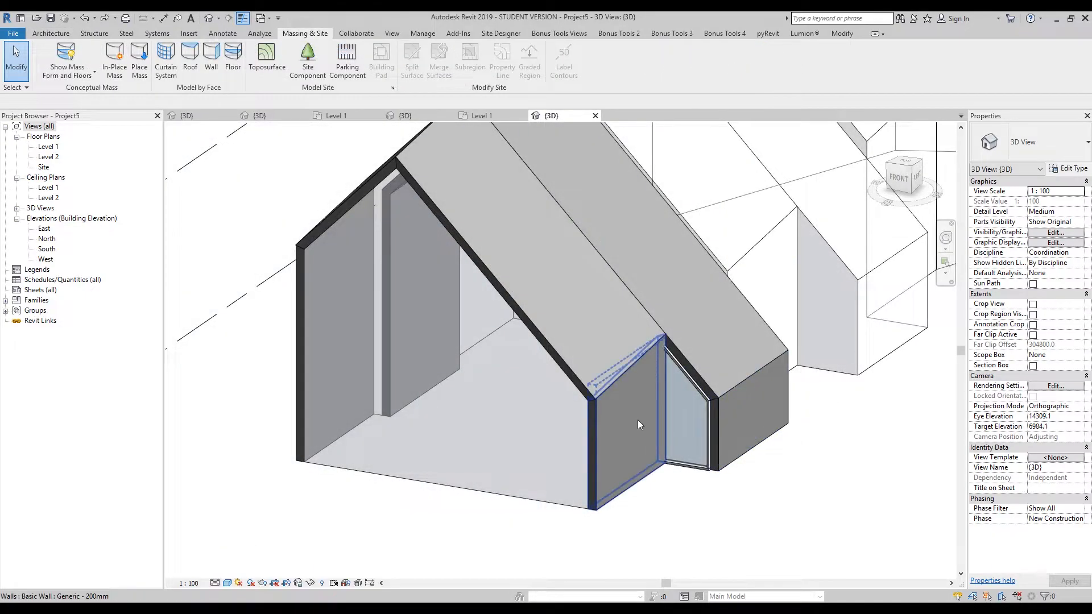
shift+middle_drag(638, 423, 563, 330)
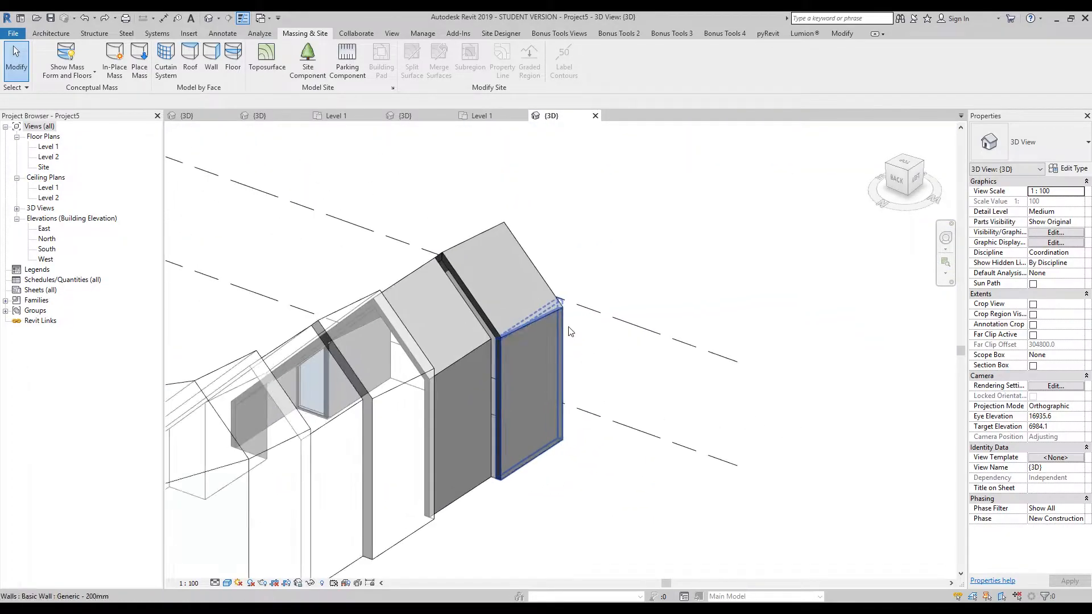
scroll(501, 320, up, 3)
shift+middle_drag(500, 371, 469, 199)
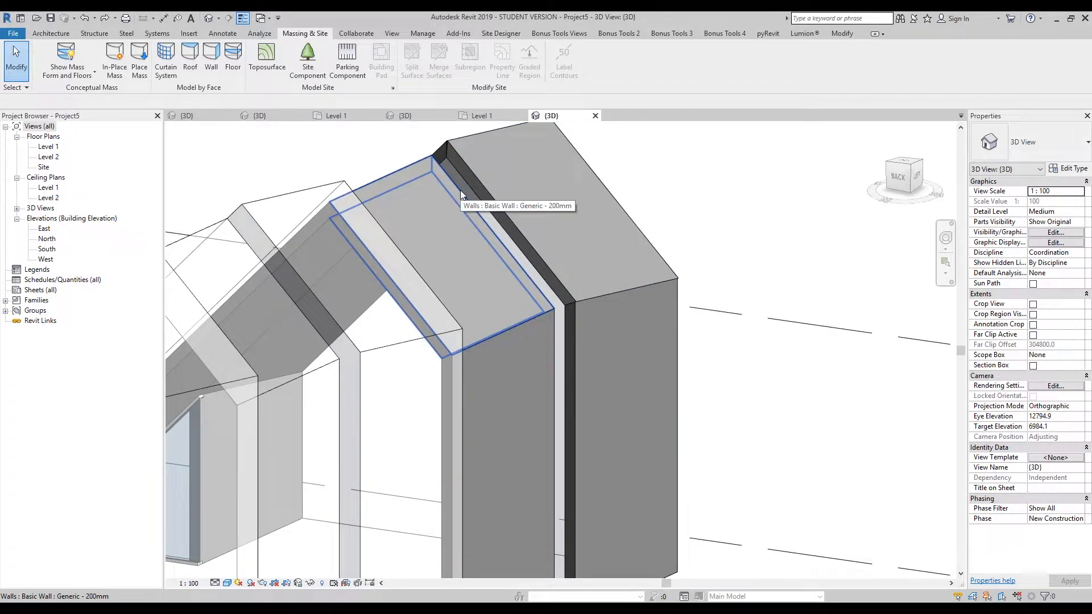
click(163, 55)
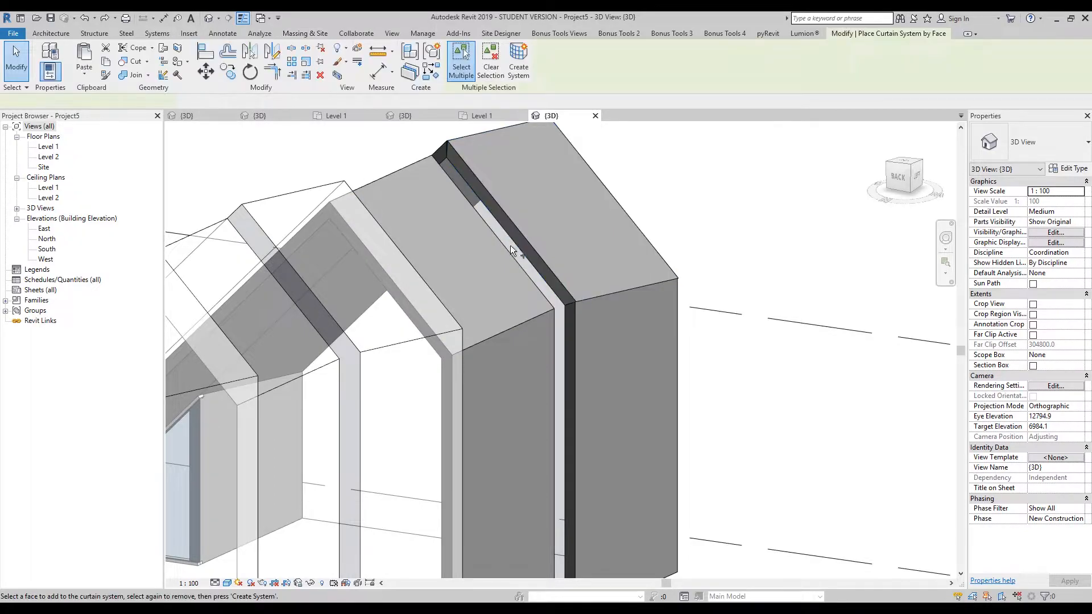
key(Escape)
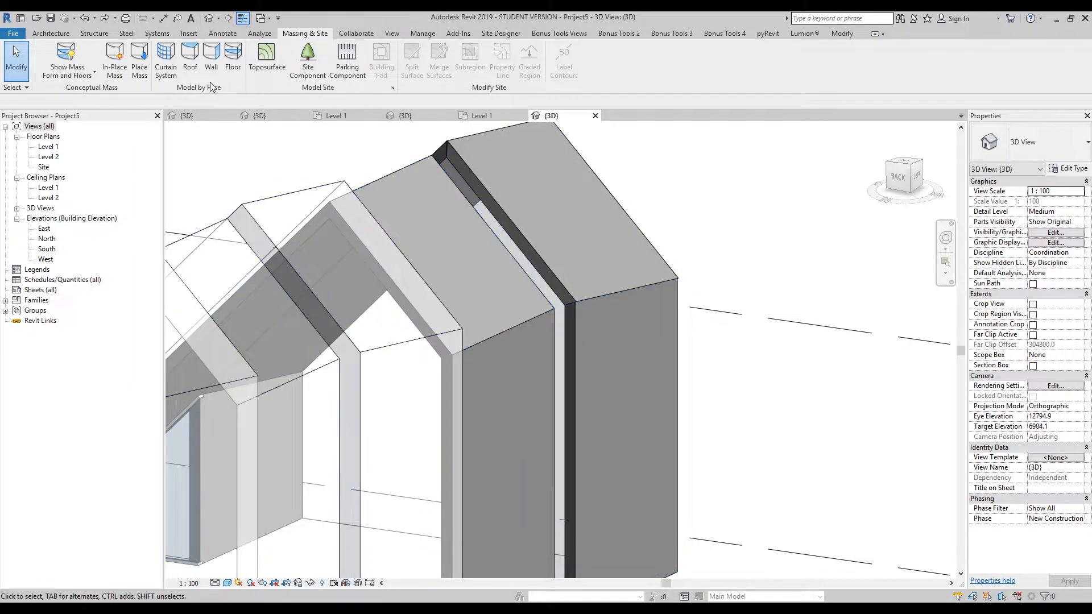
Change the wall on the second bay's rear roof slope to the Generic - 375mm type
click(469, 241)
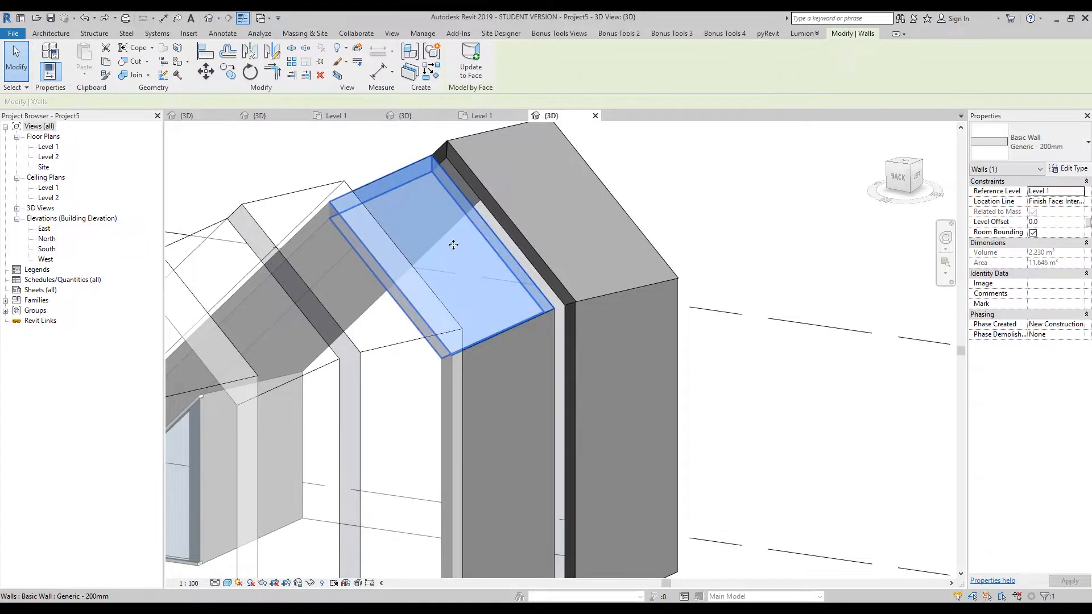
click(1030, 143)
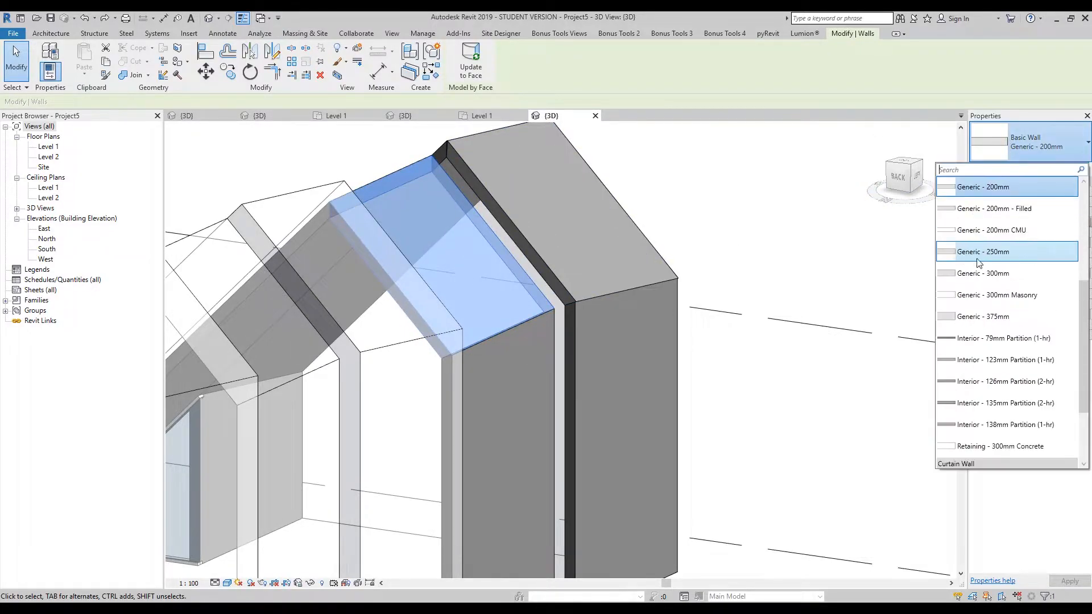
click(989, 316)
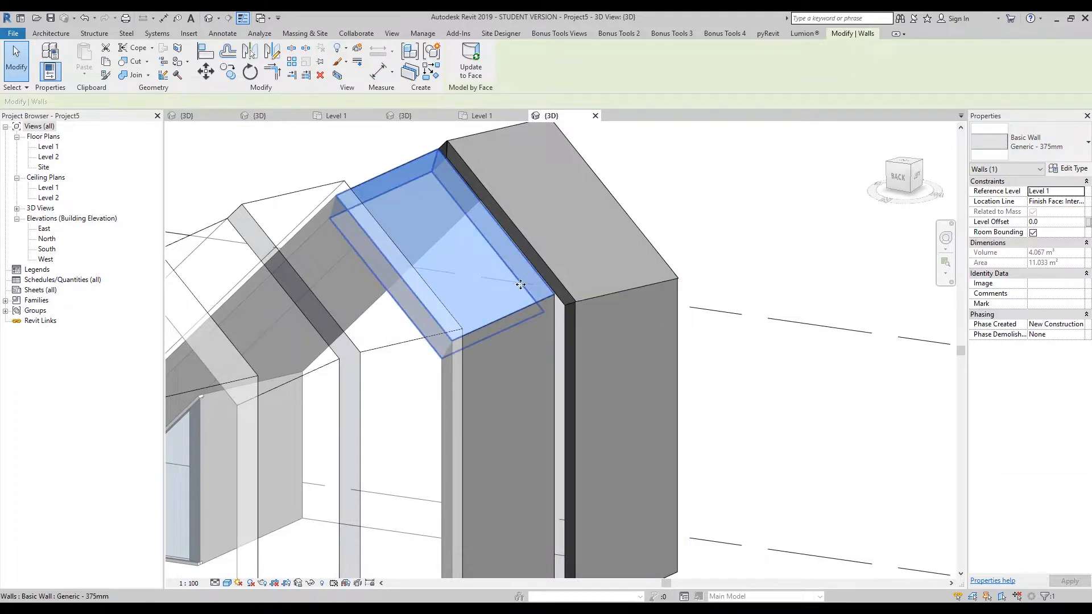
click(681, 260)
shift+middle_drag(461, 247, 500, 206)
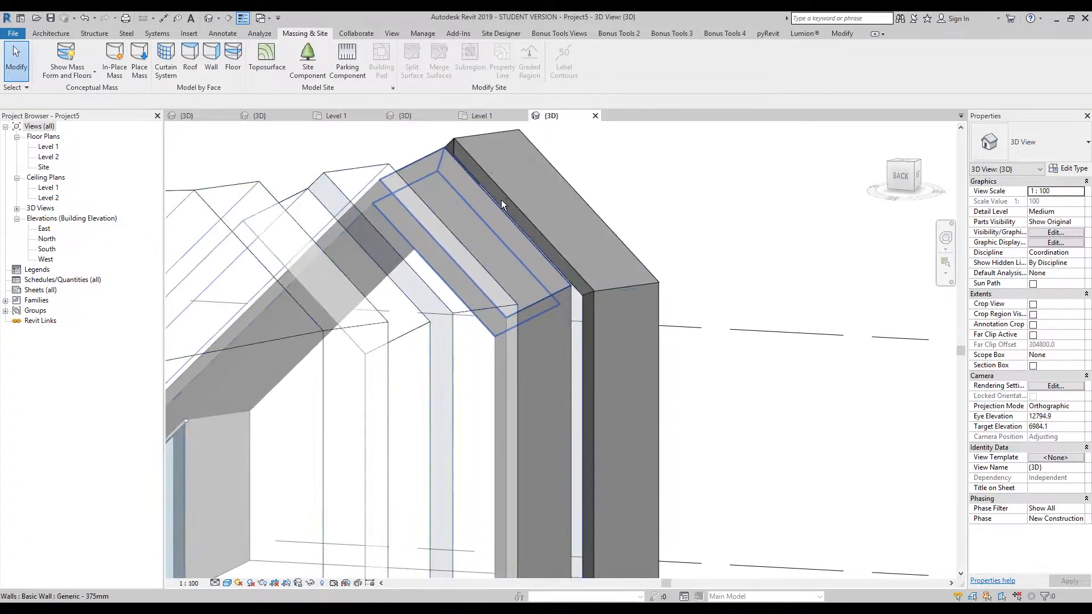
Duplicate the type of the second bay's rear roof-slope wall as Generic - 500 mm
click(1073, 173)
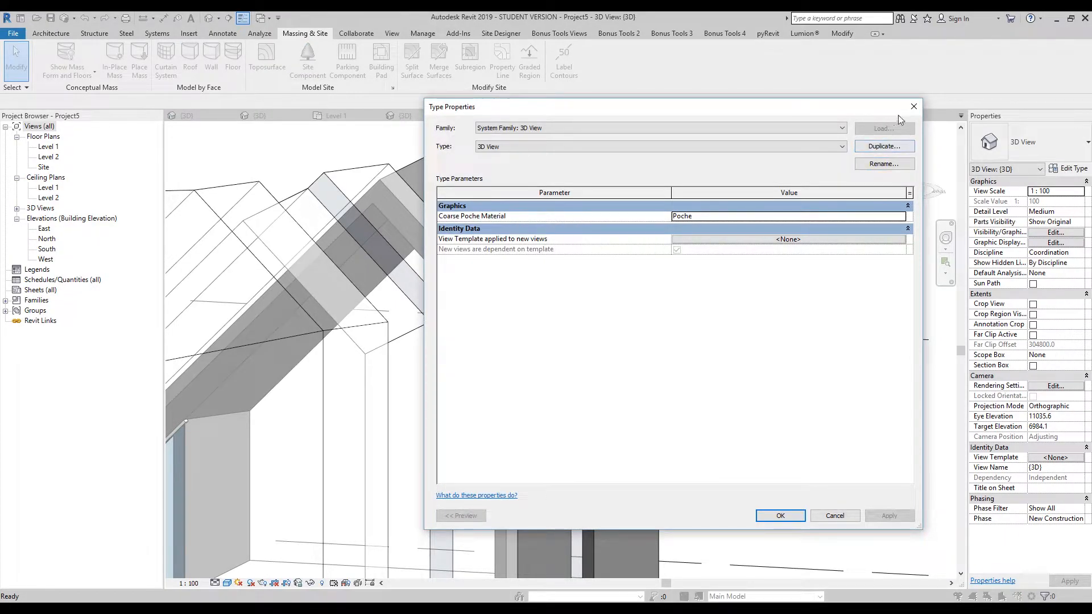
click(913, 106)
click(468, 230)
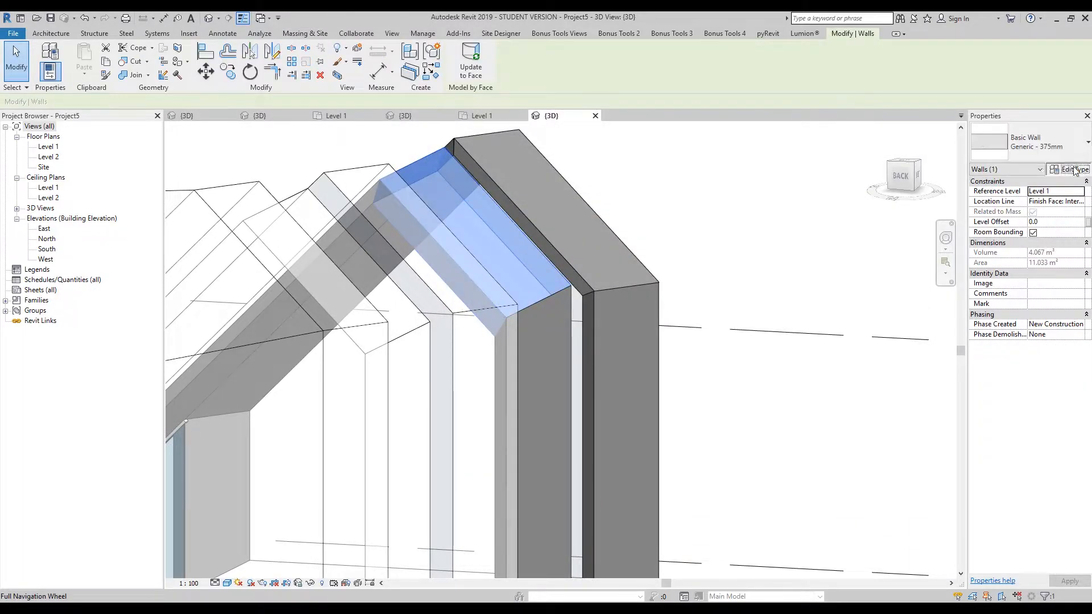
click(1074, 170)
click(884, 146)
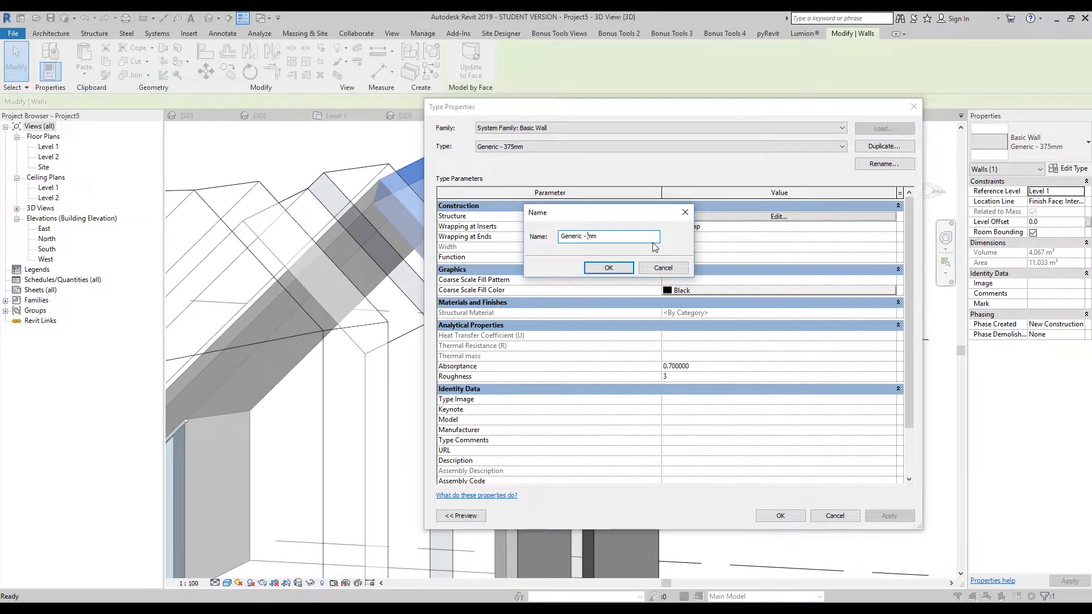
click(608, 268)
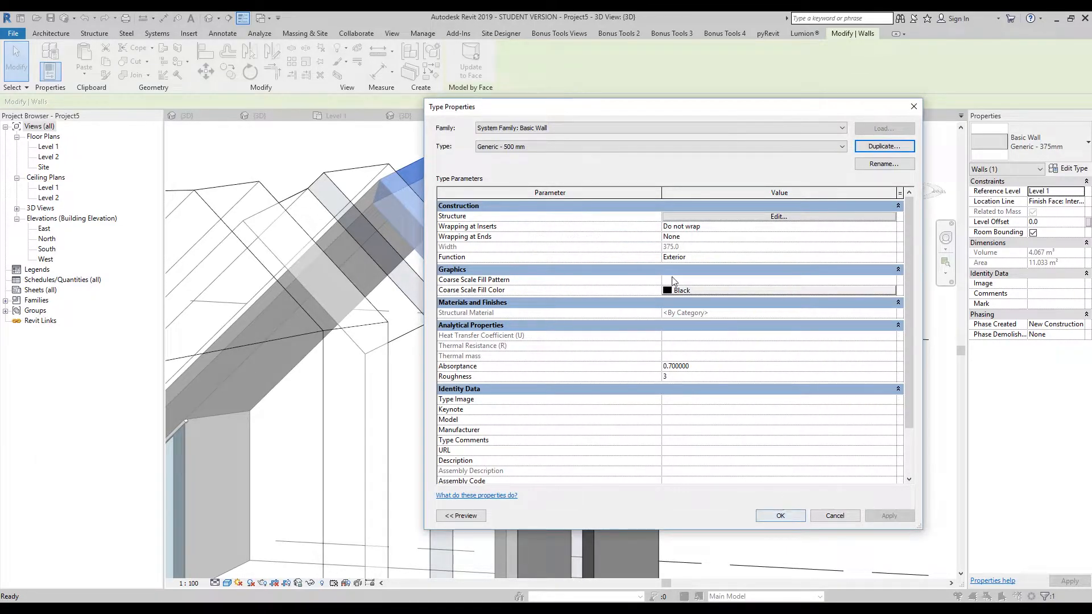
Set the structure layer thickness of the Generic - 500 mm wall type to 500 and apply it to the roof-slope wall
click(732, 218)
click(710, 215)
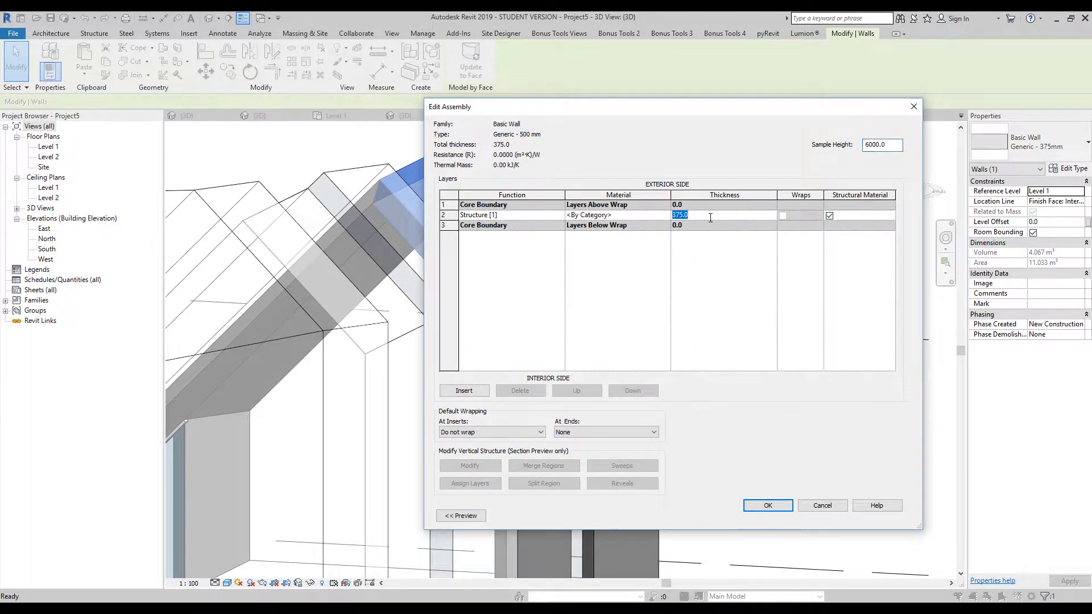
click(757, 510)
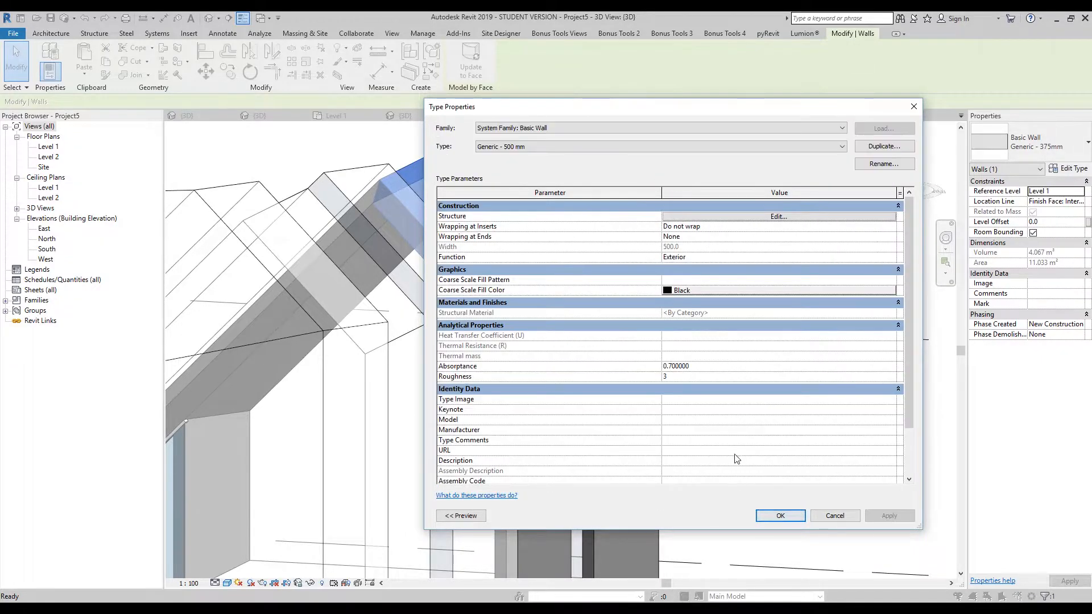
click(767, 518)
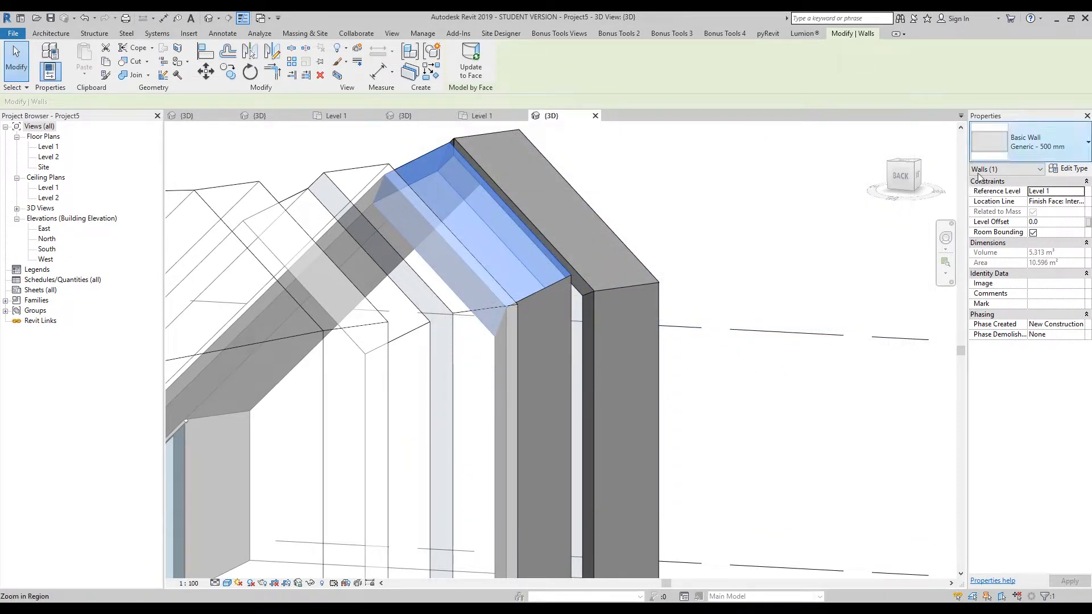
click(814, 248)
Change the second bay's rear side wall to Generic - 500 mm, unjoining the elements that conflict
click(555, 335)
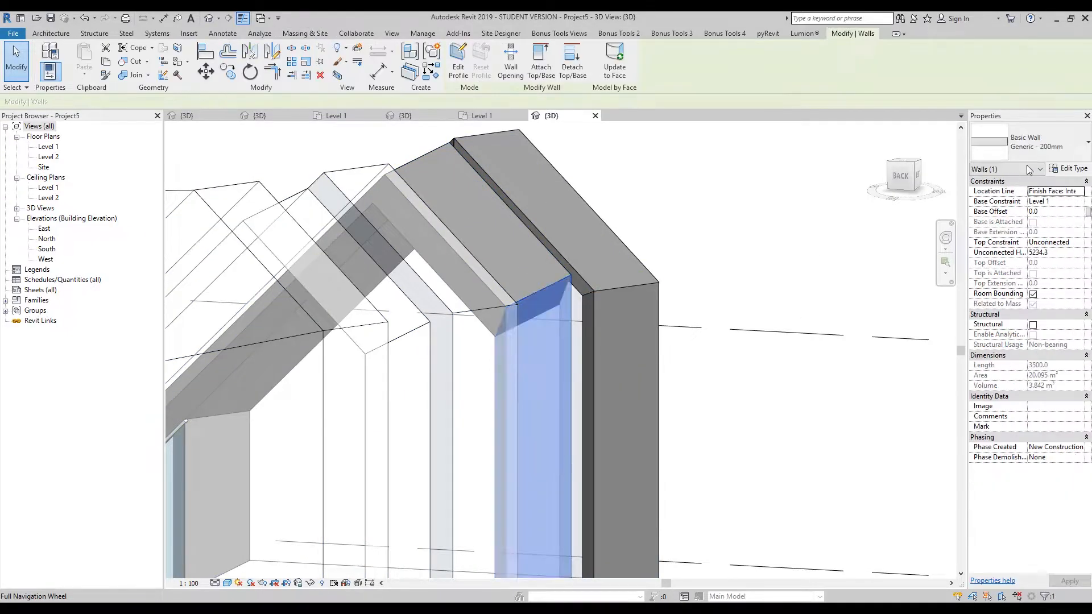
click(1023, 142)
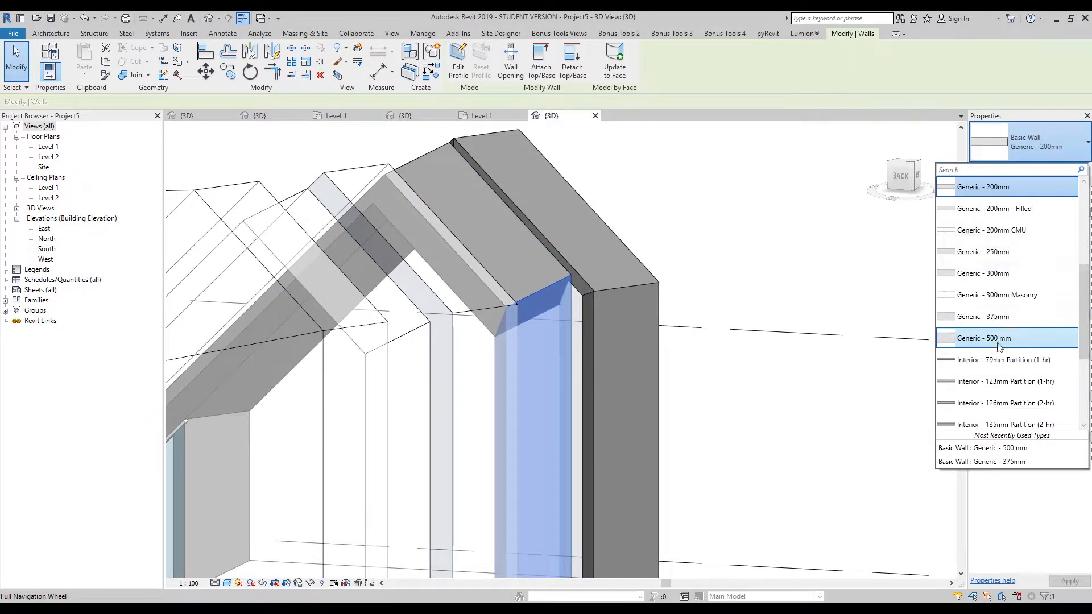
click(1000, 348)
click(785, 354)
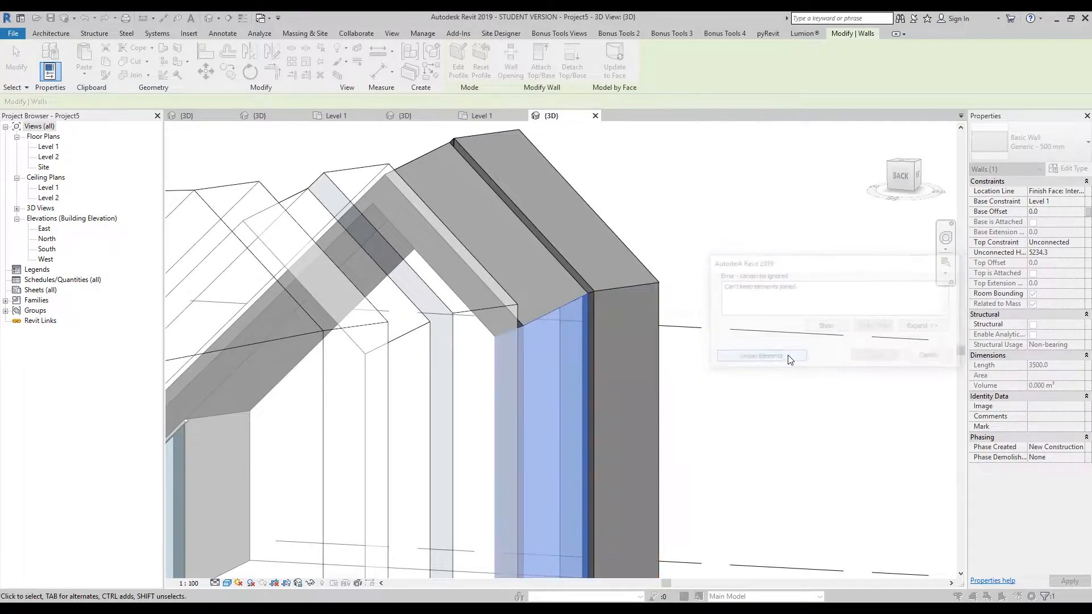
click(760, 295)
Place Generic - 200mm walls by face on the third bay's rear side face and rear roof slope
shift+middle_drag(759, 295, 608, 349)
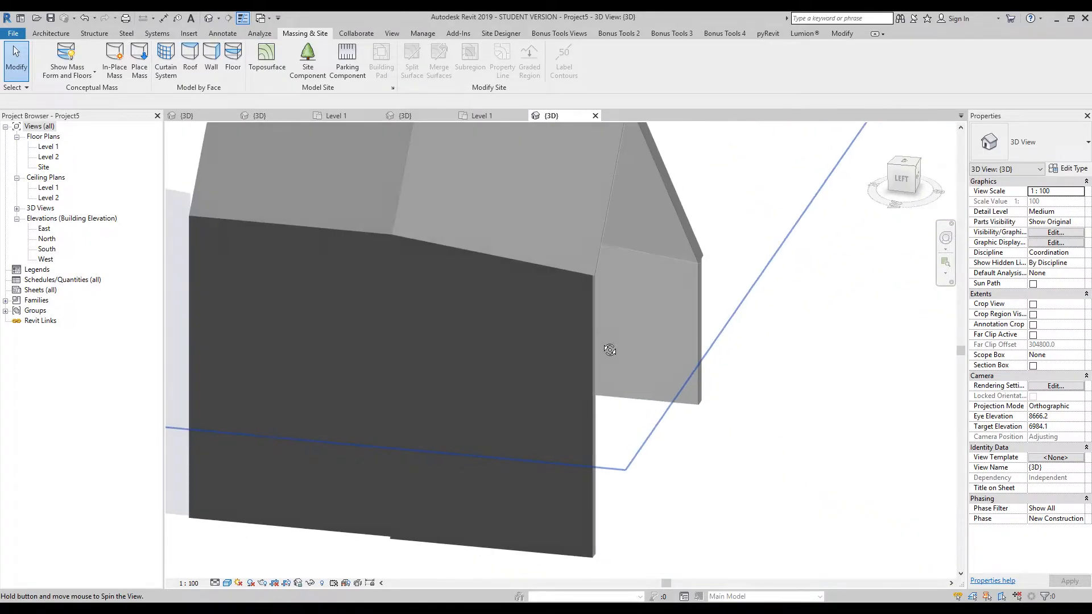
scroll(584, 328, down, 3)
shift+middle_drag(656, 272, 568, 307)
shift+middle_drag(625, 279, 534, 330)
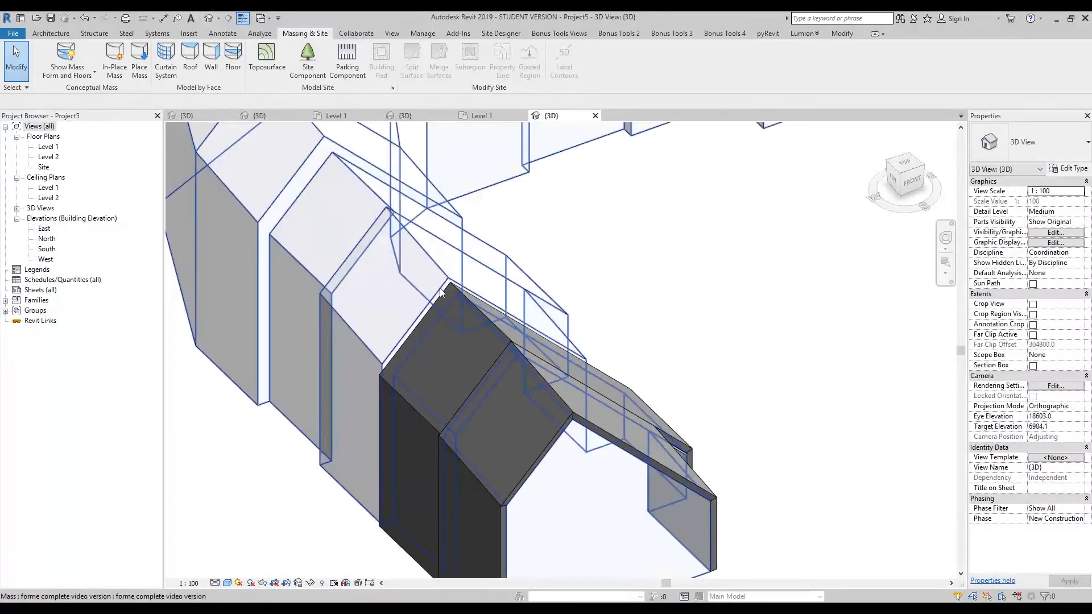
shift+middle_drag(397, 281, 597, 349)
click(211, 57)
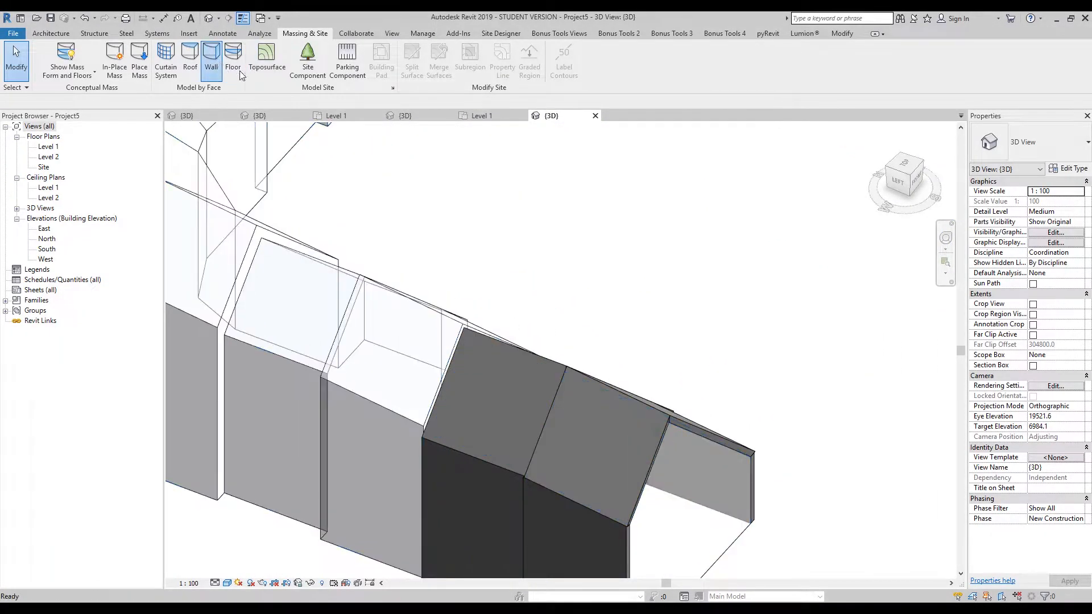
click(364, 454)
click(777, 362)
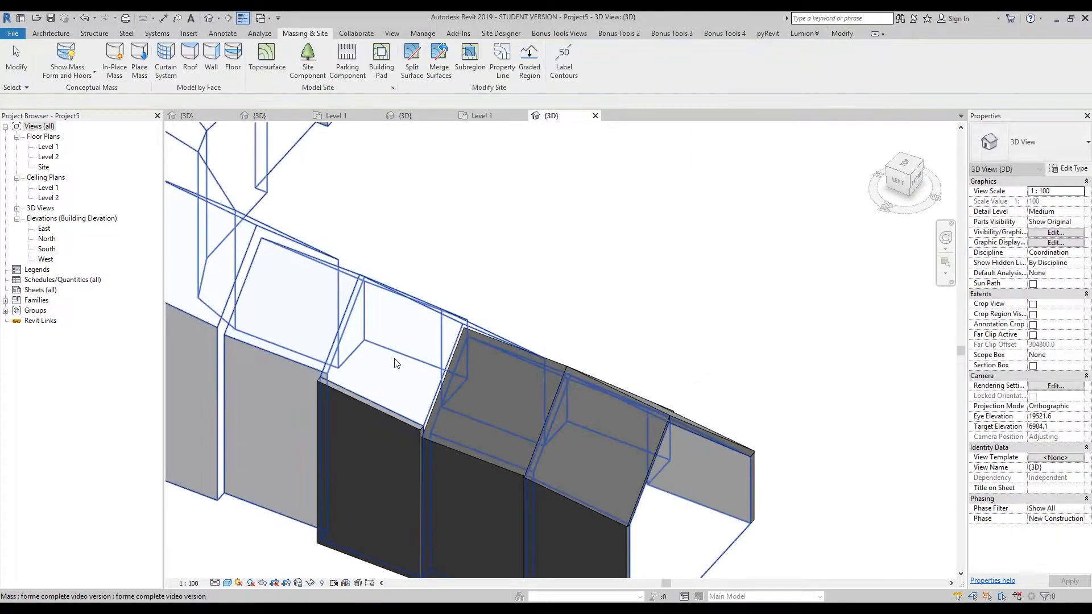
click(401, 358)
click(516, 209)
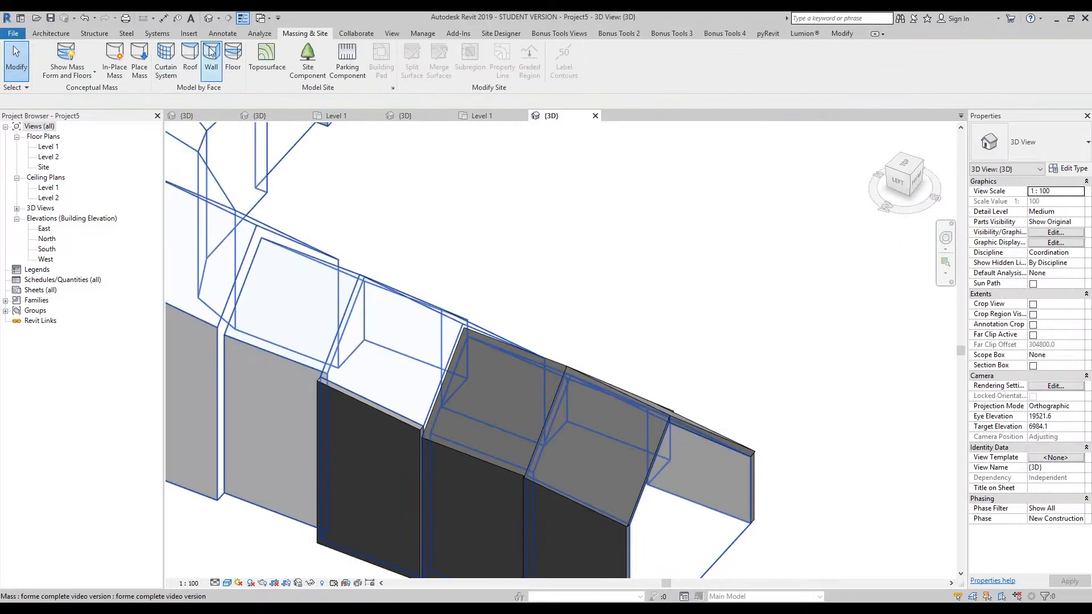
click(211, 57)
click(380, 345)
Place Generic - 200mm walls by face on the third bay's front roof slope and front side face
shift+middle_drag(640, 331, 426, 352)
middle_drag(814, 397, 505, 316)
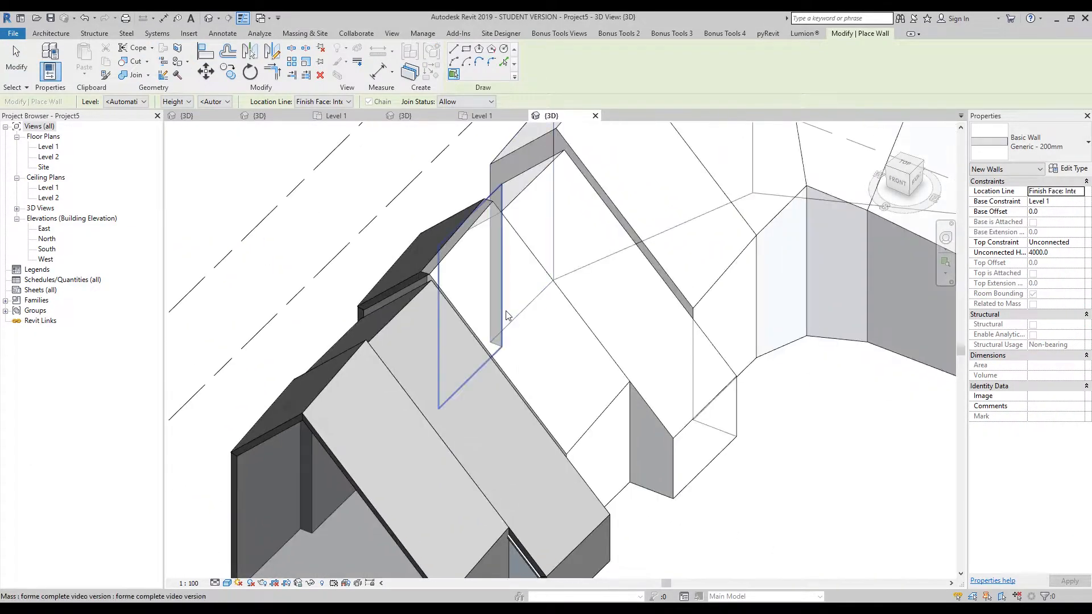
scroll(504, 315, up, 1)
click(493, 320)
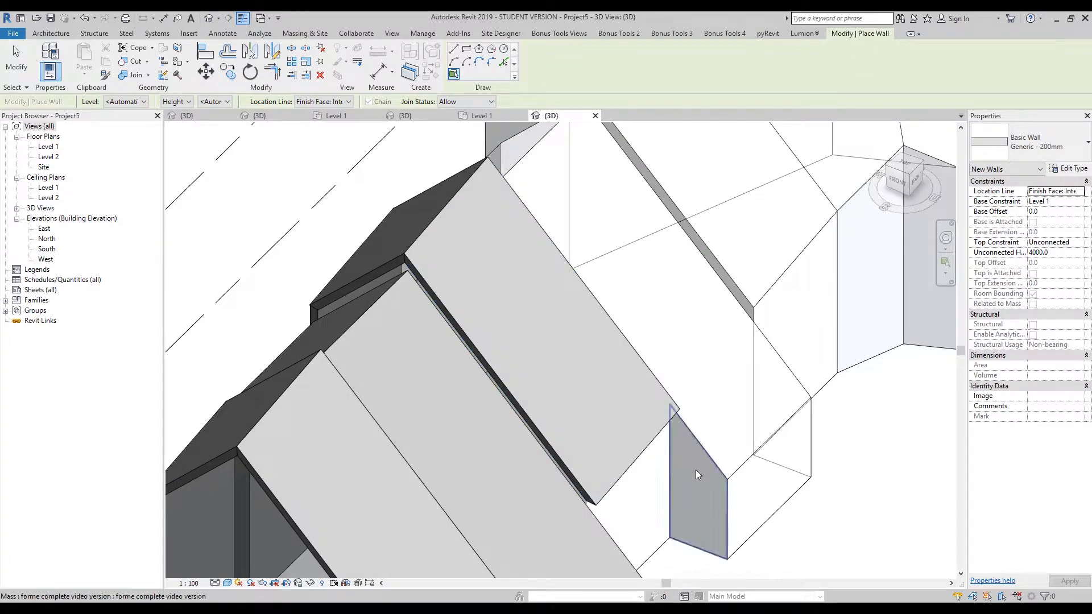
click(653, 489)
shift+middle_drag(653, 489, 699, 341)
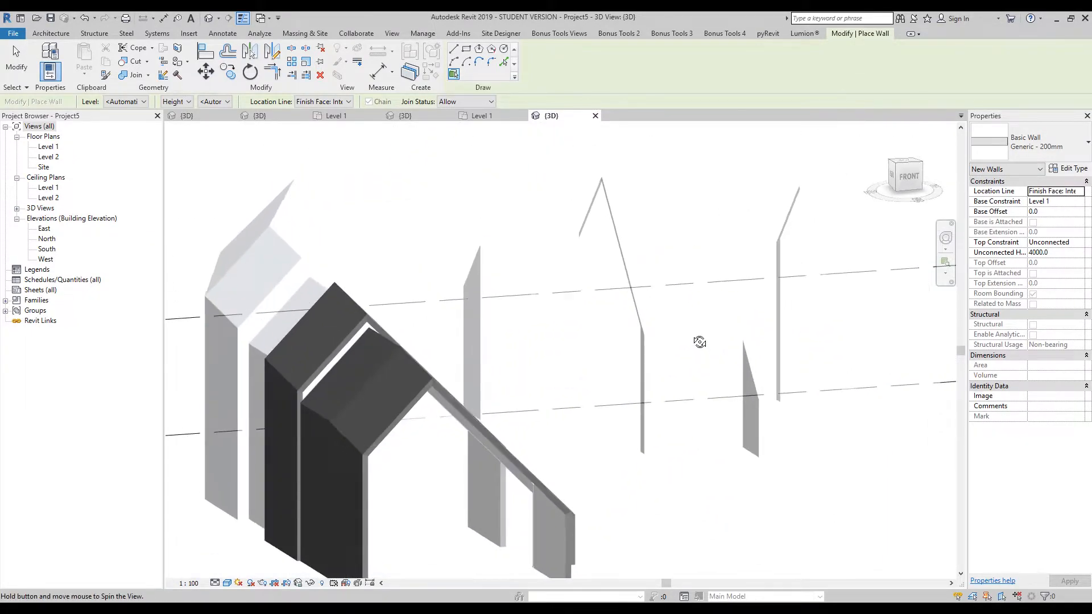
key(Escape)
Delete the two Generic - 200mm walls on the third bay's roof slopes
scroll(278, 375, up, 1)
shift+middle_drag(305, 345, 482, 343)
scroll(404, 303, up, 2)
click(427, 334)
shift+middle_drag(558, 292, 510, 361)
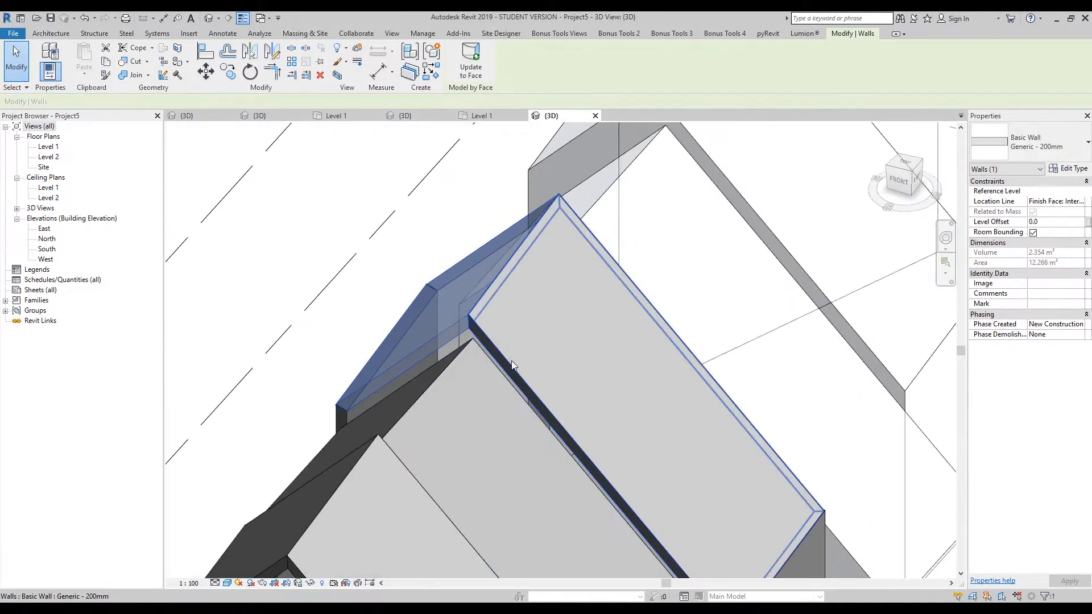
key(Delete)
click(545, 343)
key(Delete)
middle_drag(398, 376, 453, 370)
Try placing Generic - 200mm walls on the third bay's roof slopes with the location line set to Finish Face: Exterior
click(211, 55)
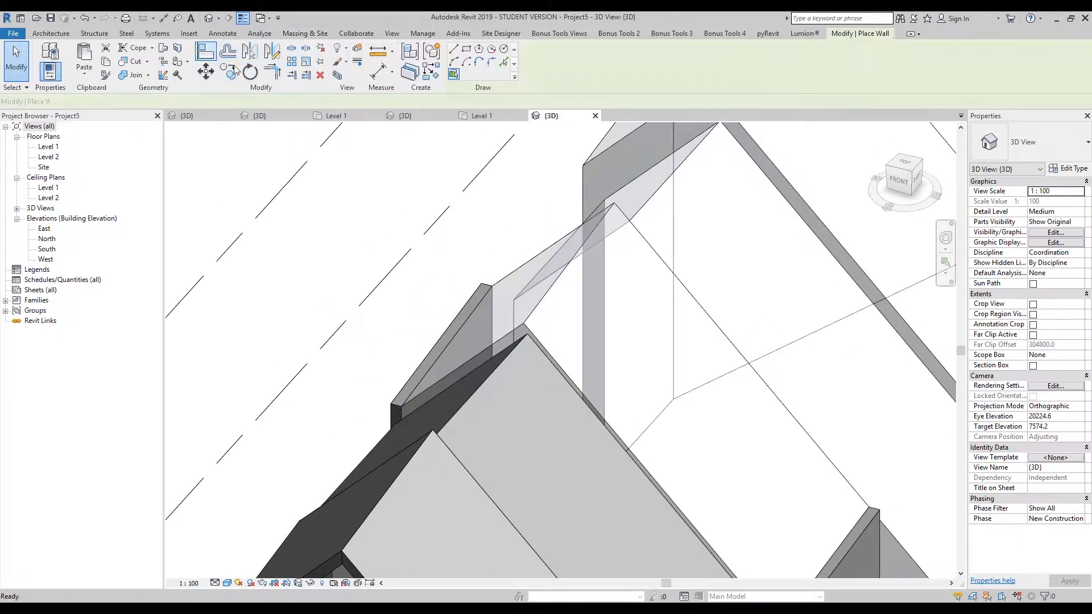
click(320, 126)
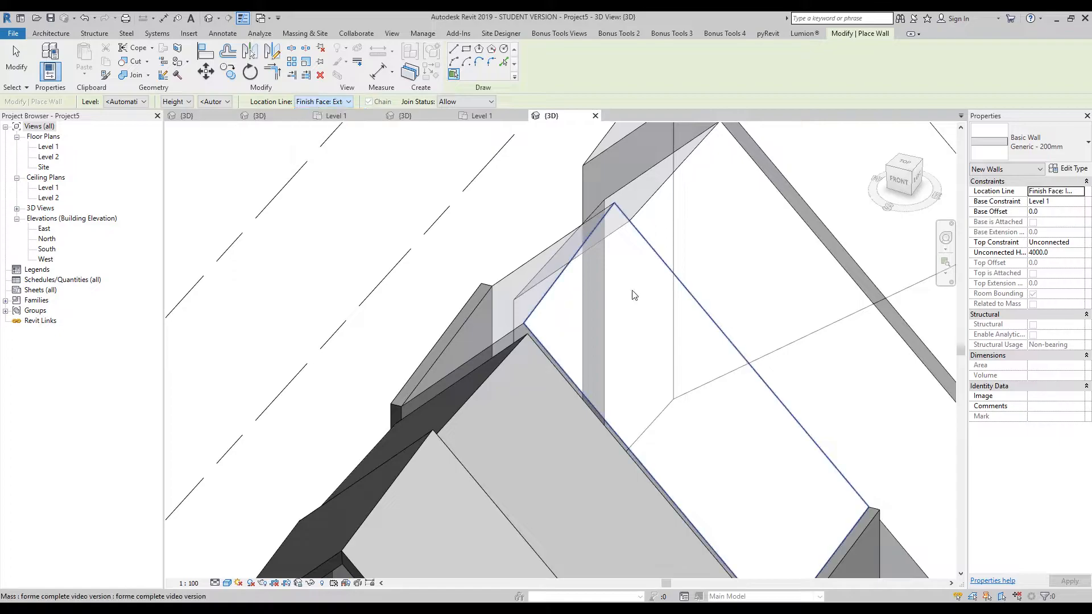
click(533, 295)
key(Escape)
key(Escape)
shift+middle_drag(403, 286, 534, 353)
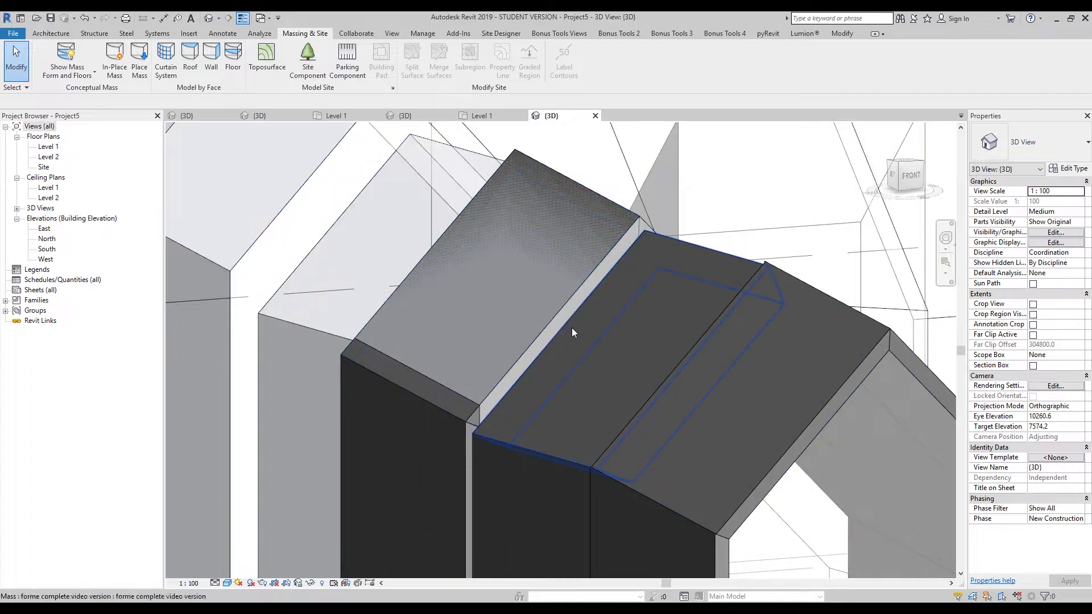
scroll(571, 262, down, 2)
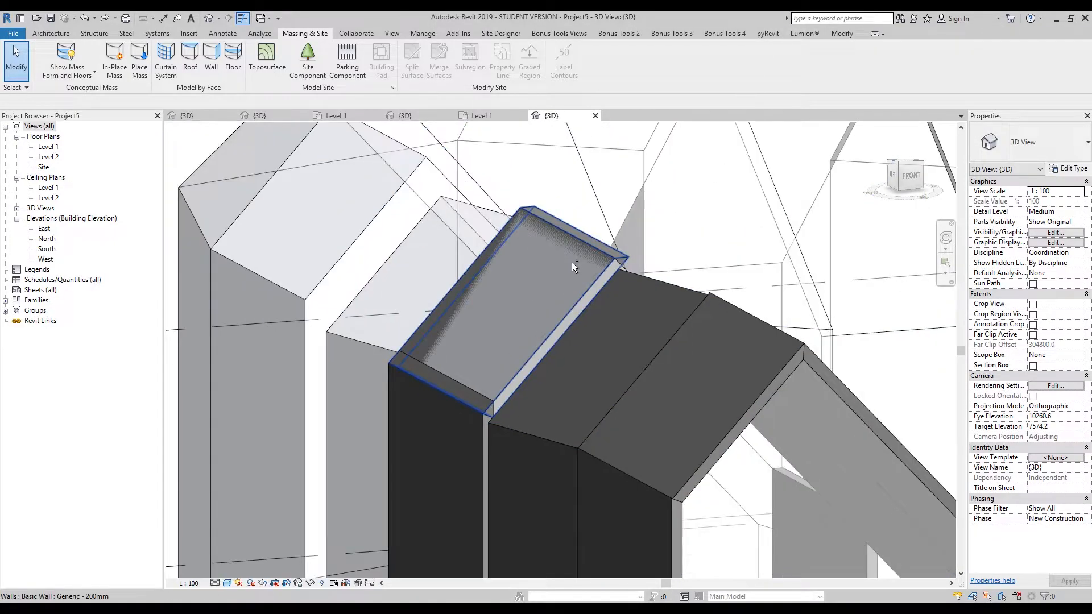
scroll(595, 370, up, 2)
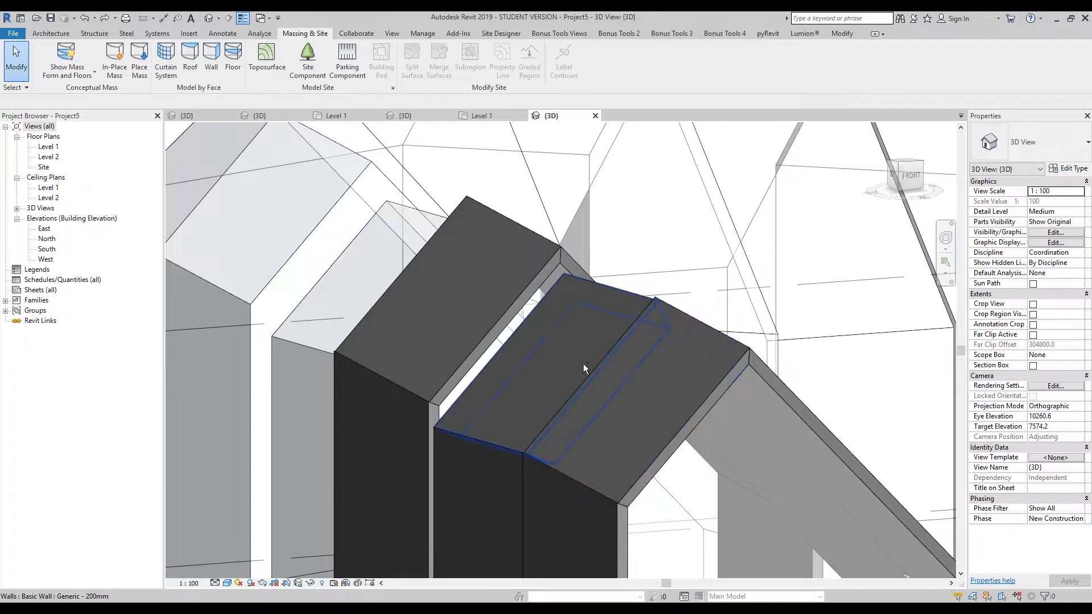
Create a 1500 x 3000mm curtain system on the third bay's exposed end face in the gap beside the second bay
shift+middle_drag(589, 330, 592, 295)
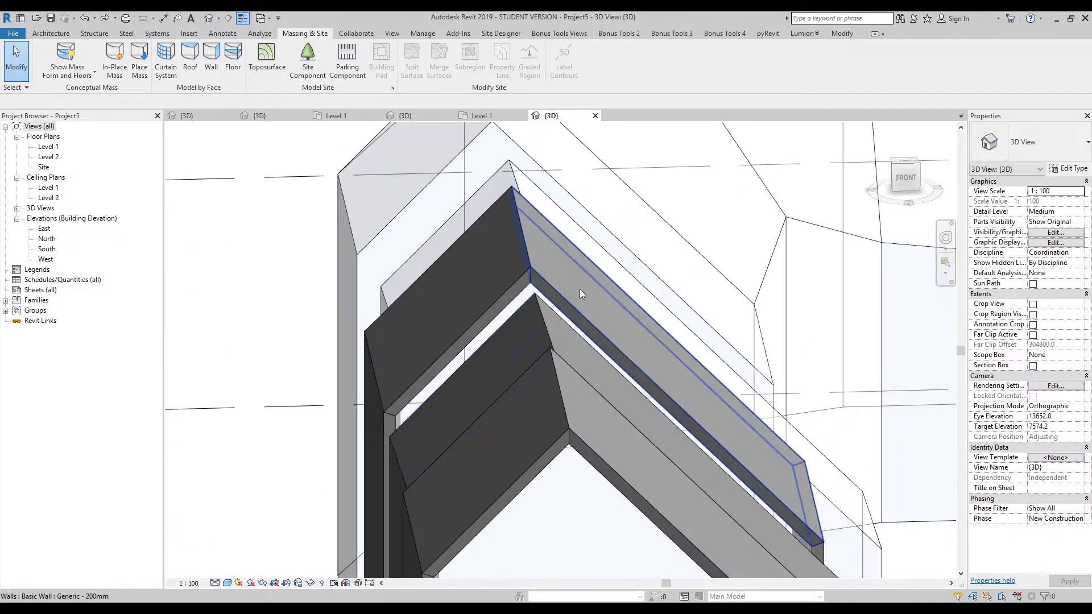
click(166, 60)
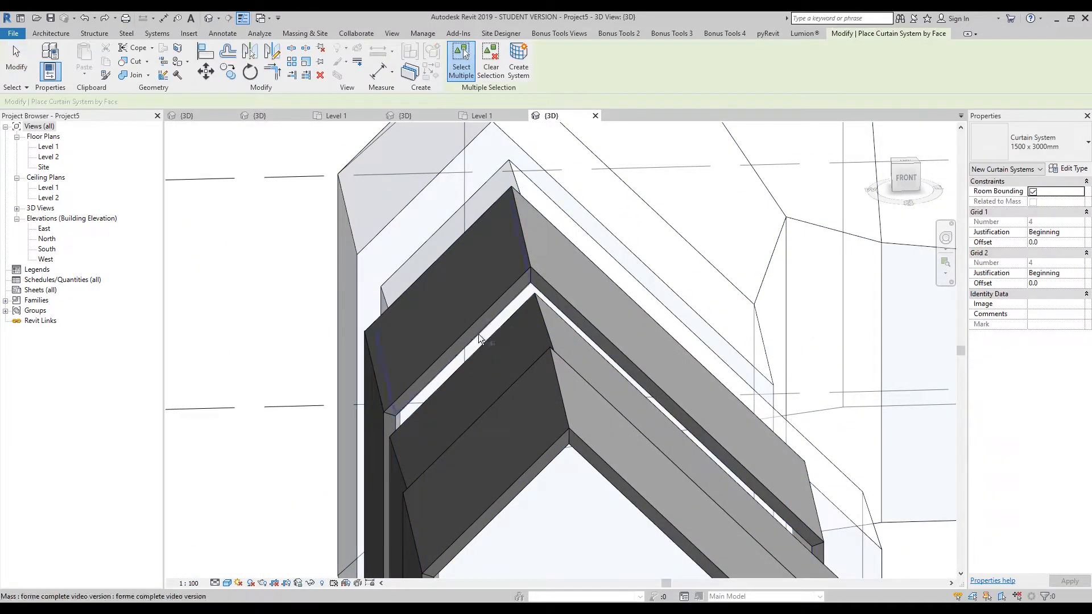
scroll(480, 340, up, 3)
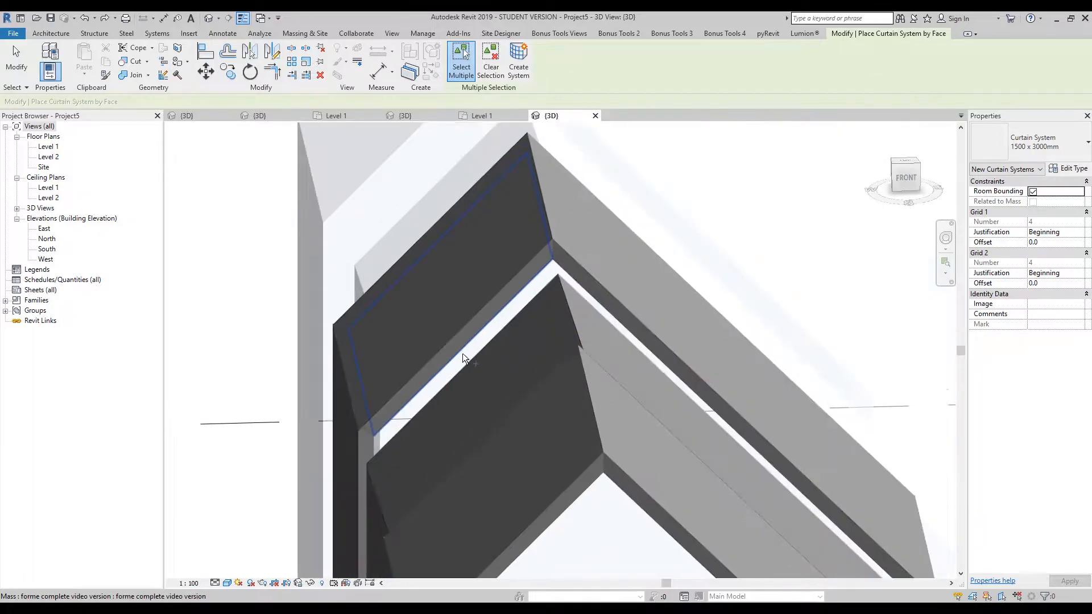
click(483, 335)
shift+middle_drag(516, 383, 573, 334)
click(525, 51)
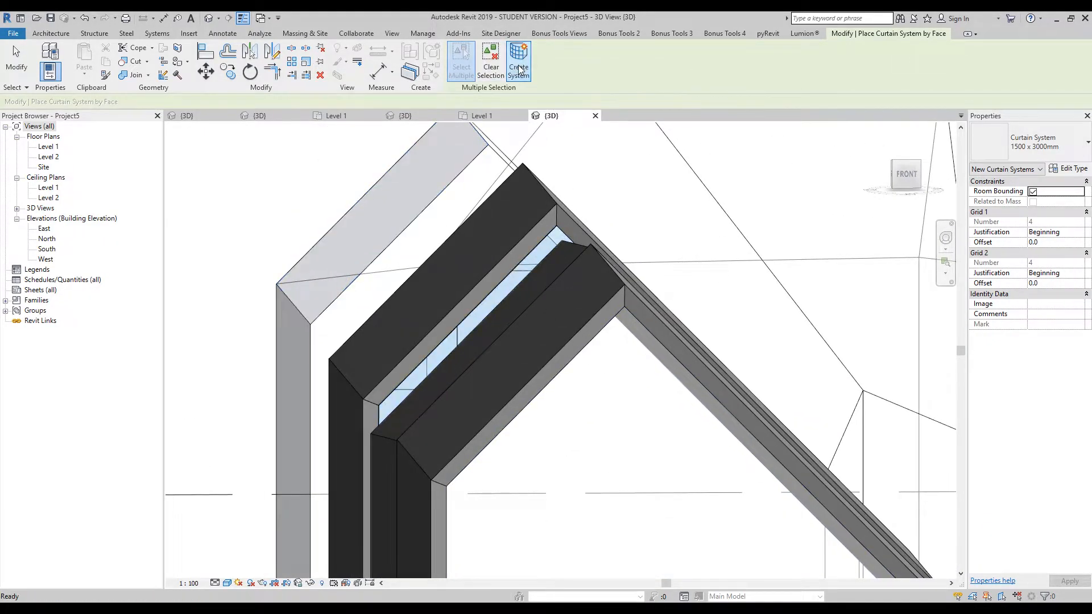
key(Escape)
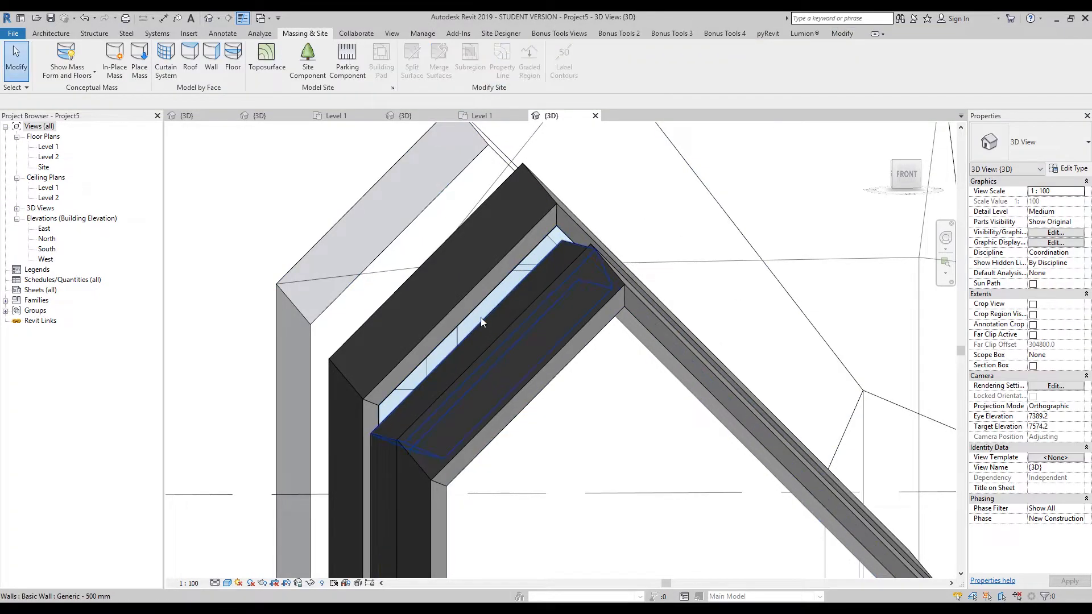
Set the Grid 1 and Grid 2 angles of the third bay's curtain system to 45°
click(500, 328)
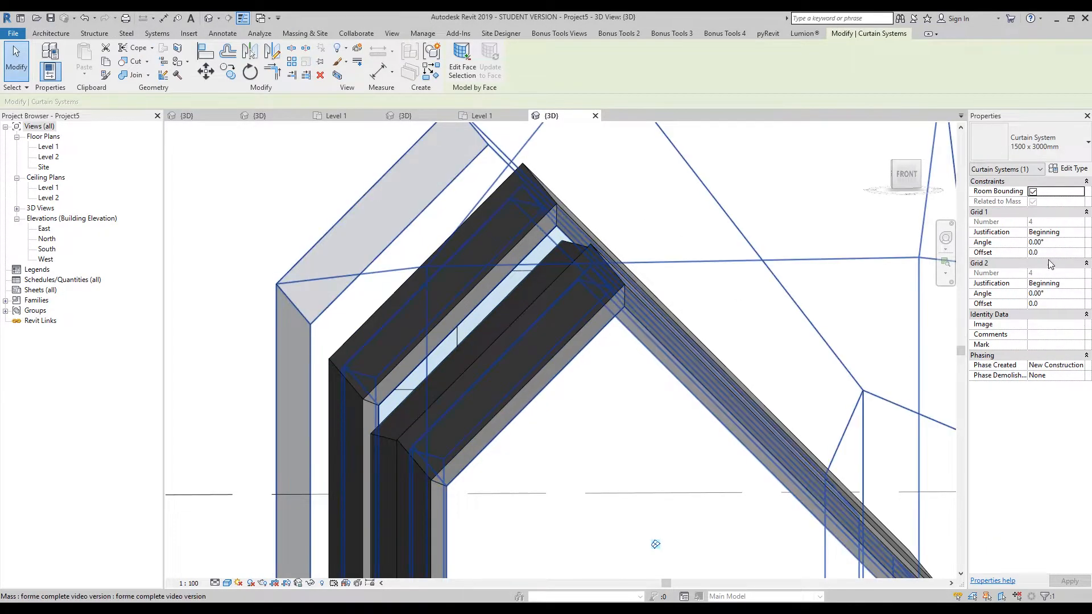
click(1049, 245)
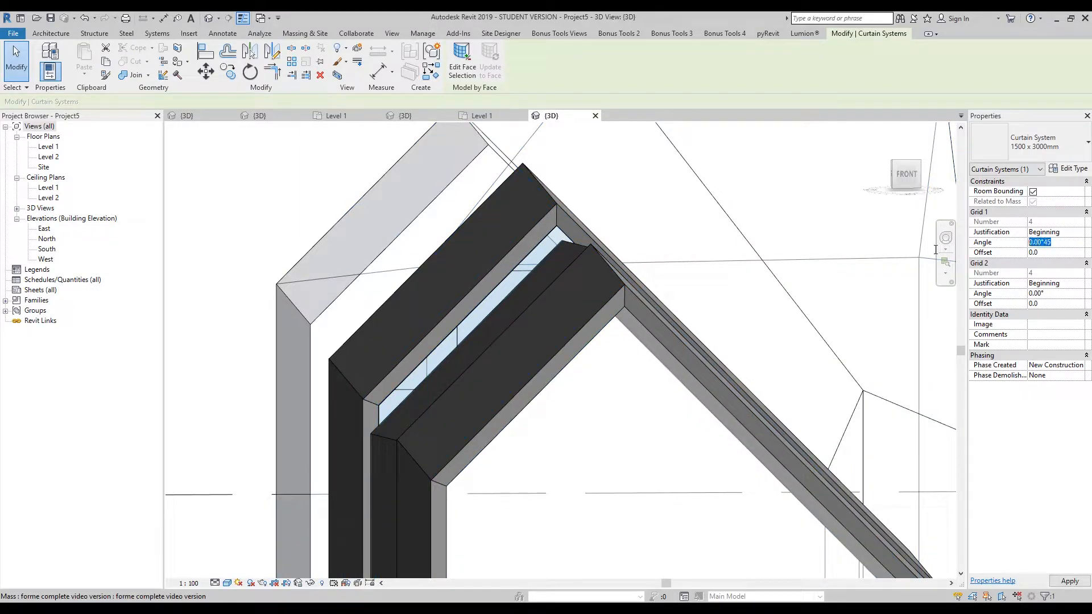
click(1044, 288)
key(Return)
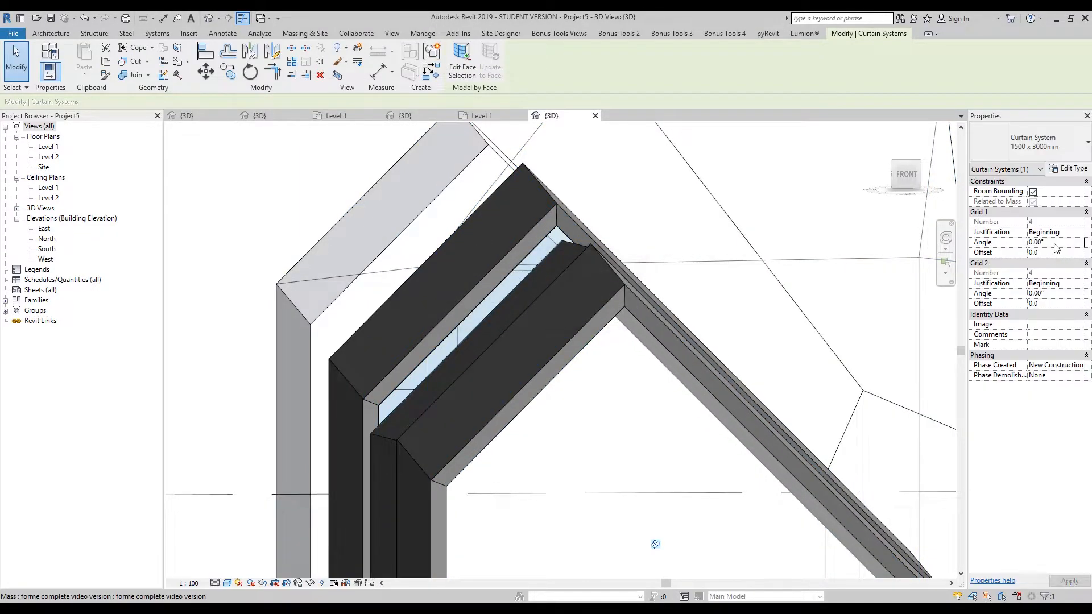
text(45)
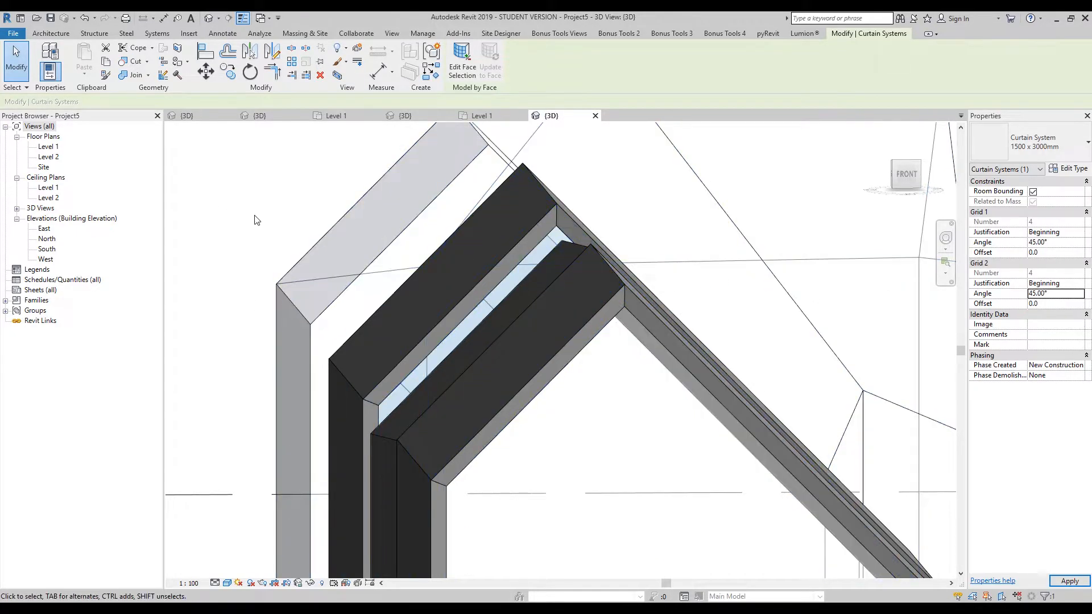
shift+middle_drag(258, 187, 431, 187)
click(220, 164)
Place 50mm x 150mm rectangular mullions on the grid lines and edges of the third bay's curtain system
scroll(442, 294, down, 2)
scroll(442, 293, down, 4)
shift+middle_drag(442, 293, 494, 347)
scroll(509, 291, up, 3)
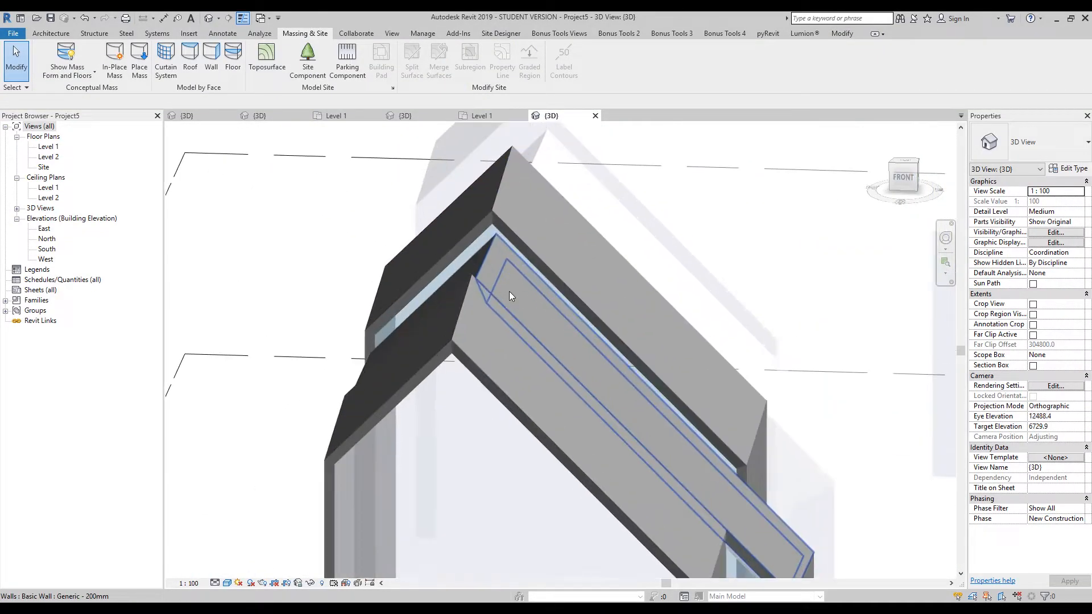
click(51, 33)
click(345, 67)
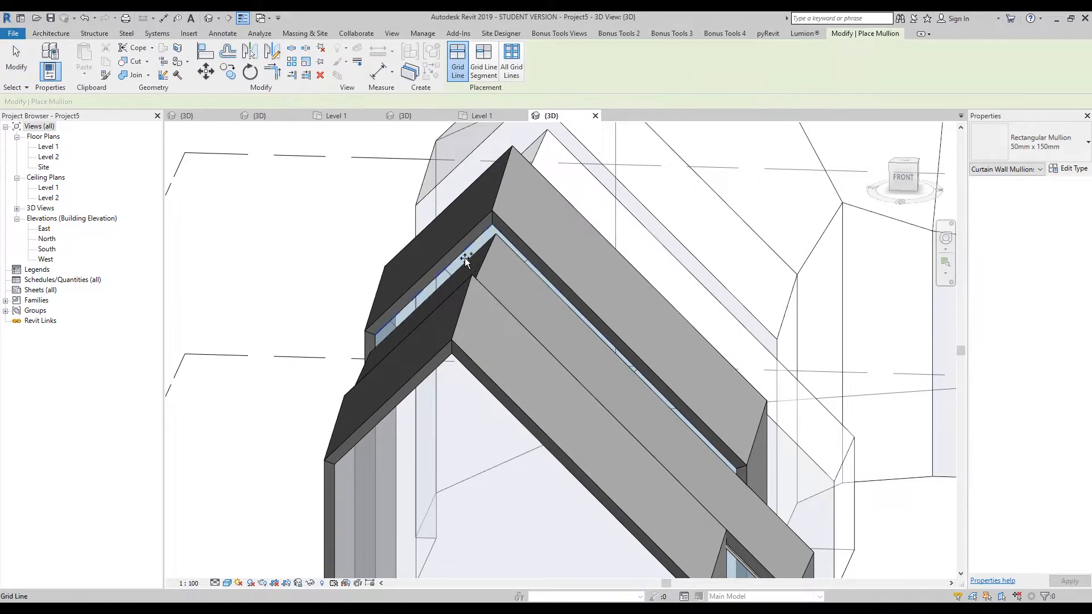
scroll(497, 236, up, 2)
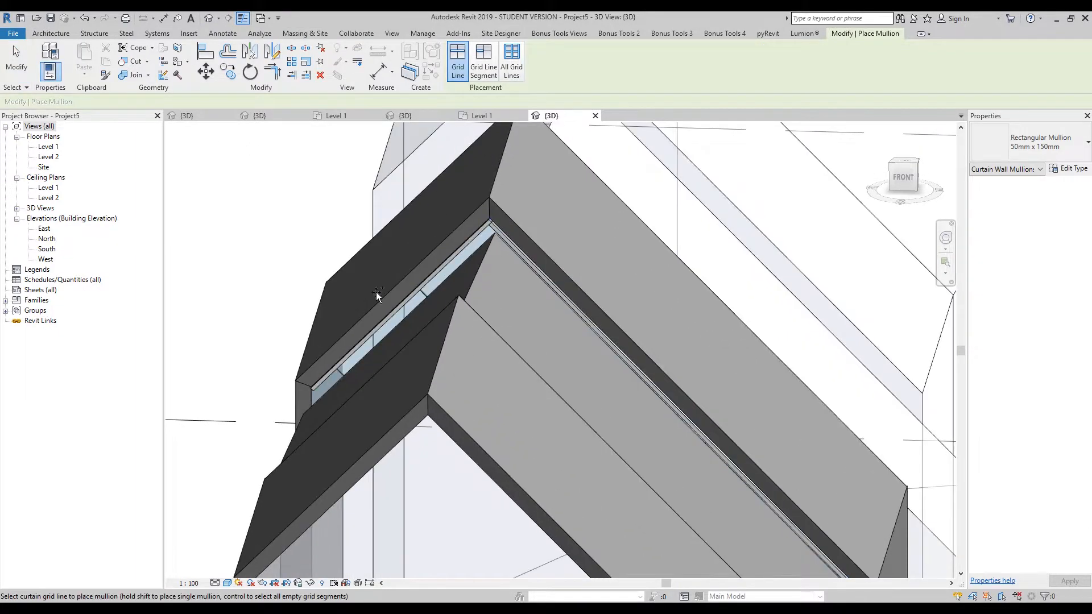
shift+middle_drag(521, 421, 563, 331)
middle_drag(872, 379, 652, 419)
scroll(652, 418, up, 2)
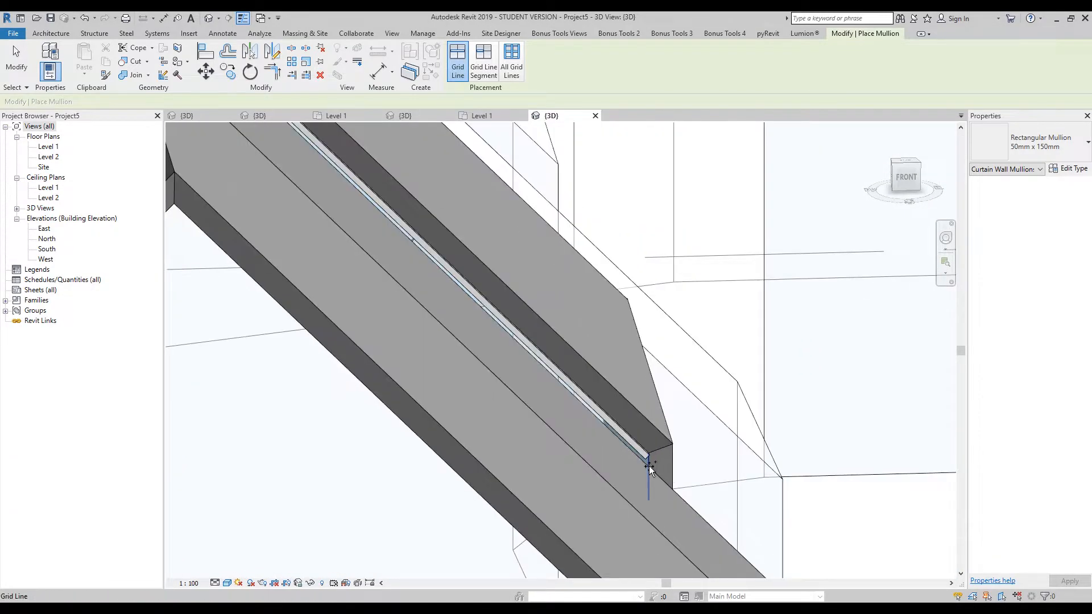
scroll(719, 392, down, 4)
key(Escape)
key(Escape)
Place Generic - 200mm walls by face on the fourth bay's roof slopes and side faces
shift+middle_drag(592, 473, 619, 485)
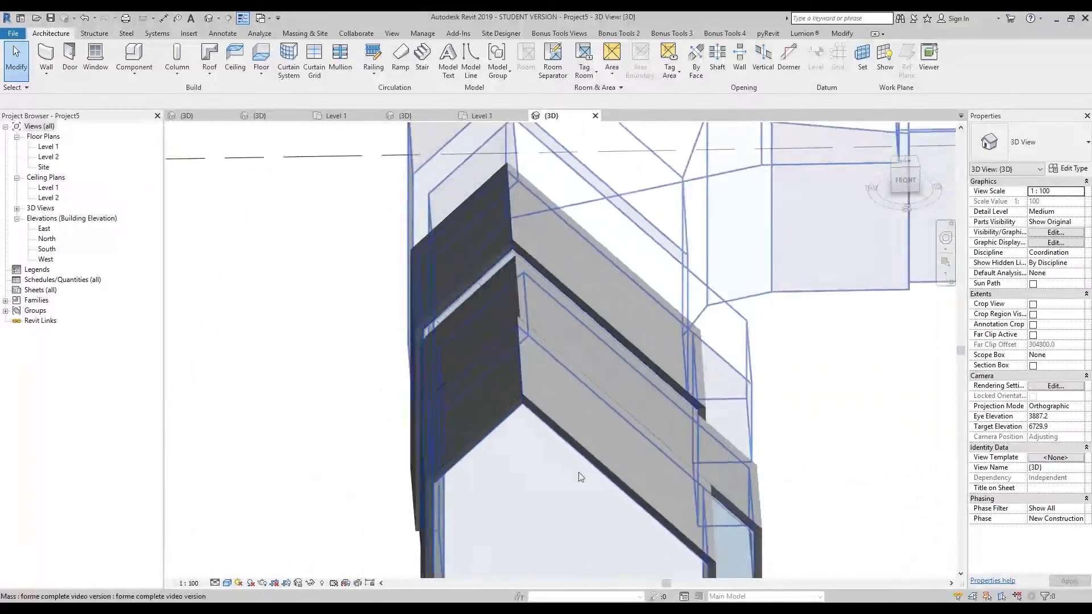
middle_drag(514, 416, 426, 470)
shift+middle_drag(818, 492, 687, 517)
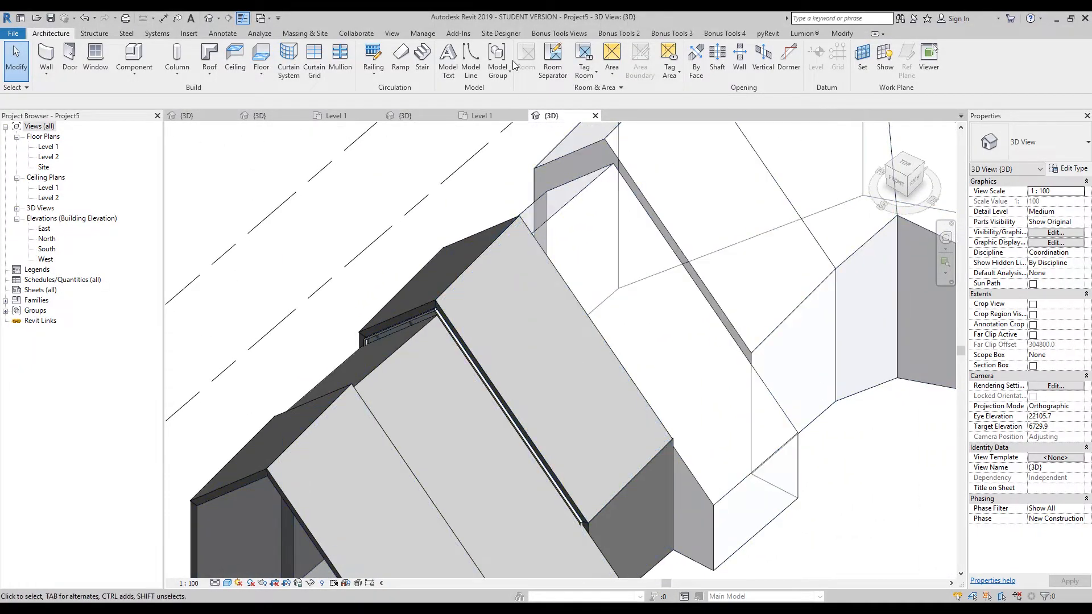
click(312, 35)
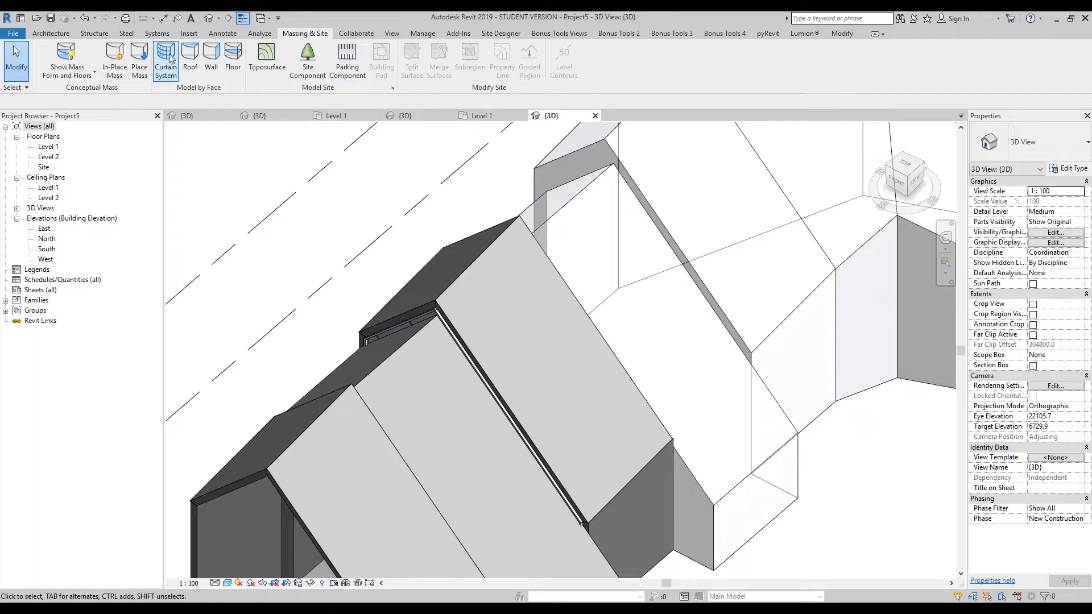
click(650, 300)
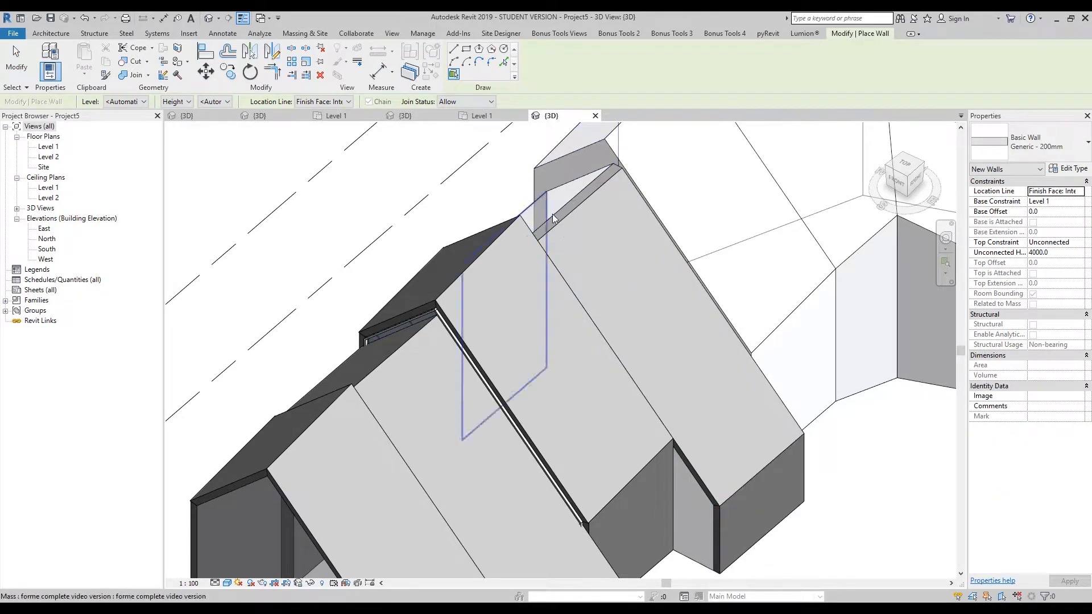
shift+middle_drag(551, 214, 339, 452)
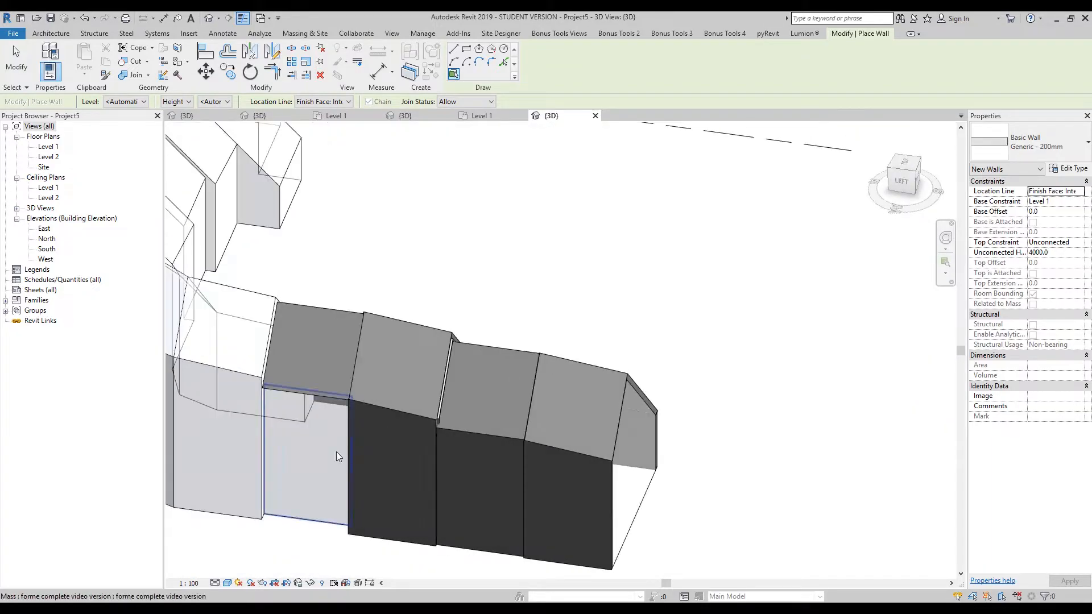
shift+middle_drag(555, 398, 564, 347)
scroll(581, 347, up, 5)
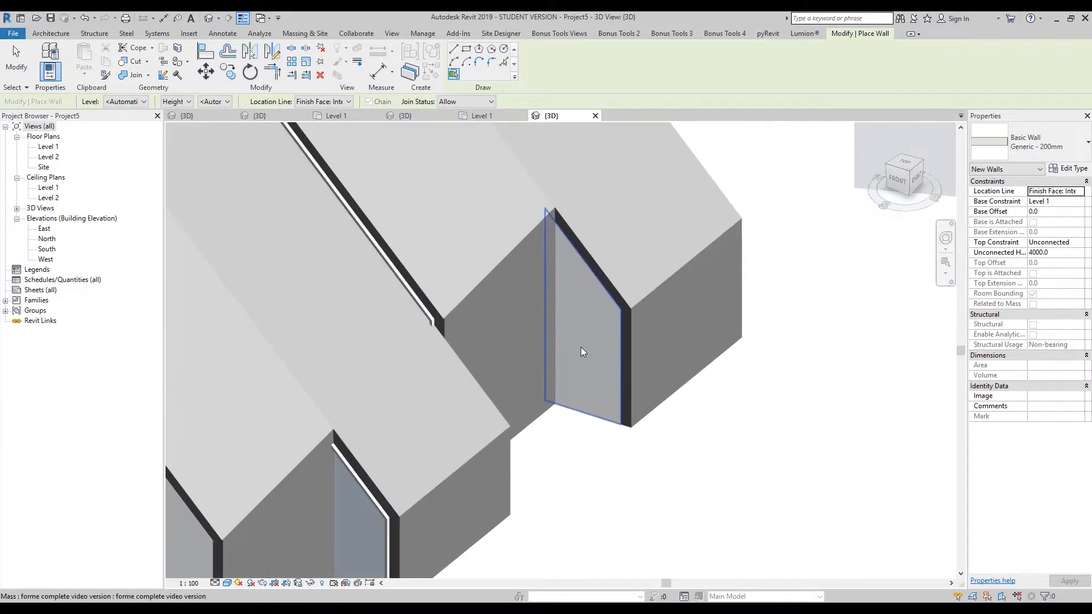
Create a 1500 x 3000mm curtain system on the fourth bay's exposed end face beside the third bay
click(305, 33)
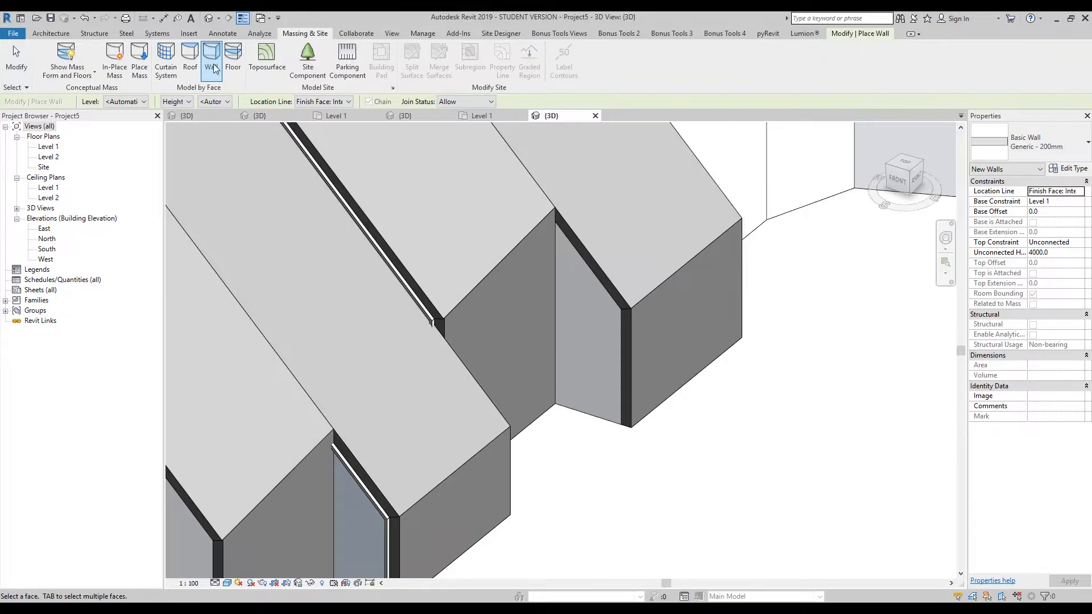
click(165, 57)
click(579, 329)
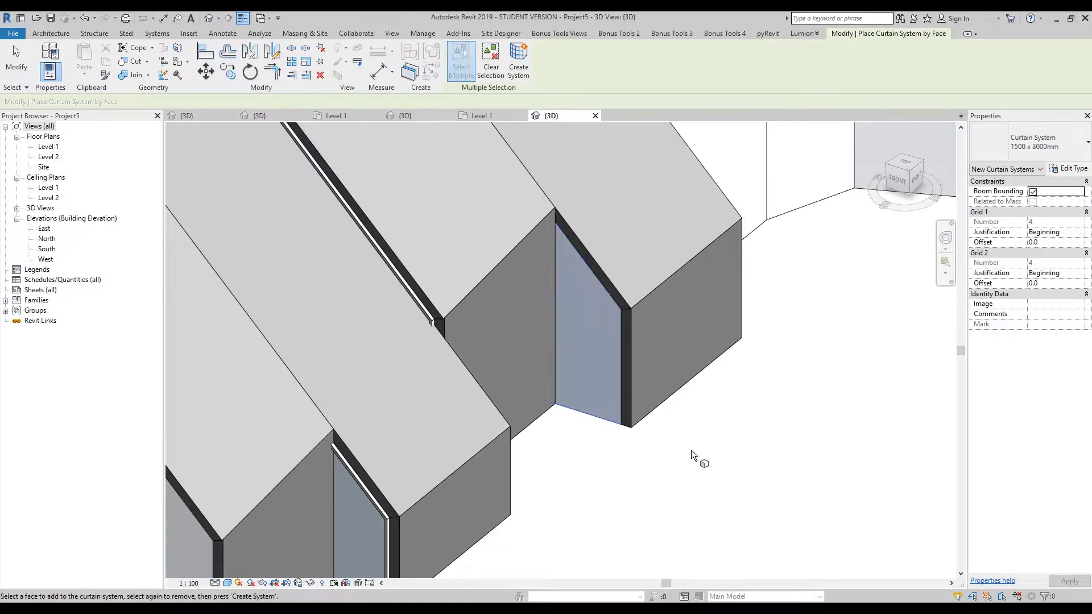
click(517, 62)
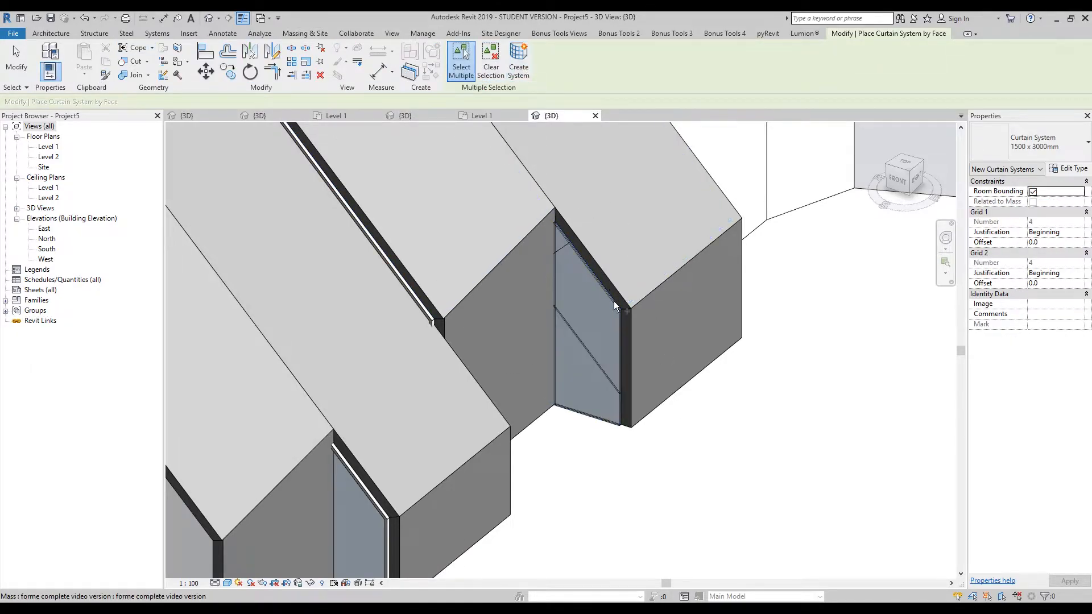
Rotate the grid lines of the fourth bay's curtain system to a 45° angle
click(596, 317)
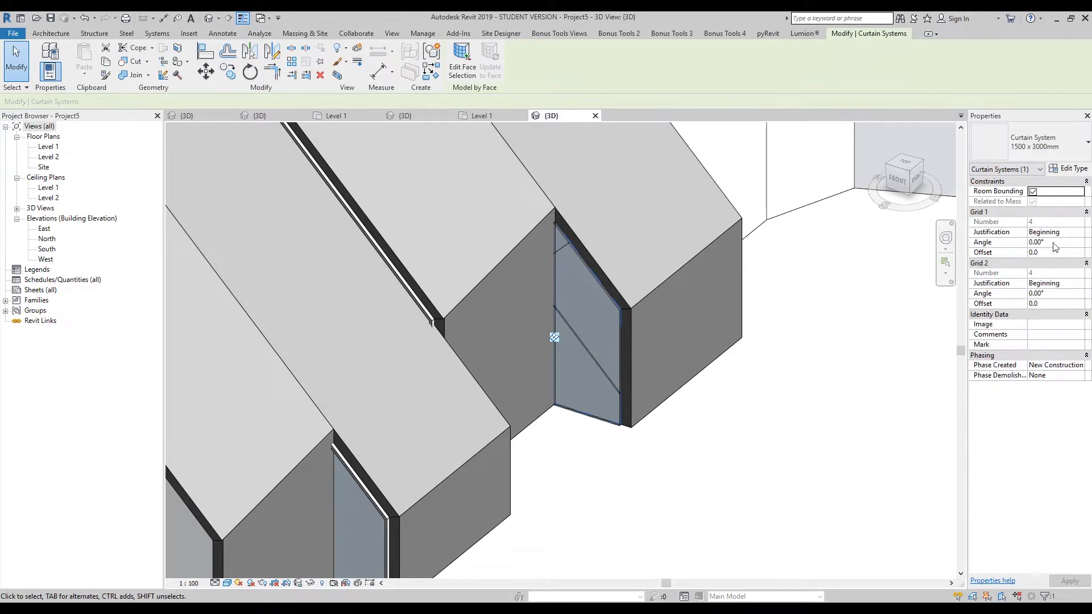
key(BackSpace)
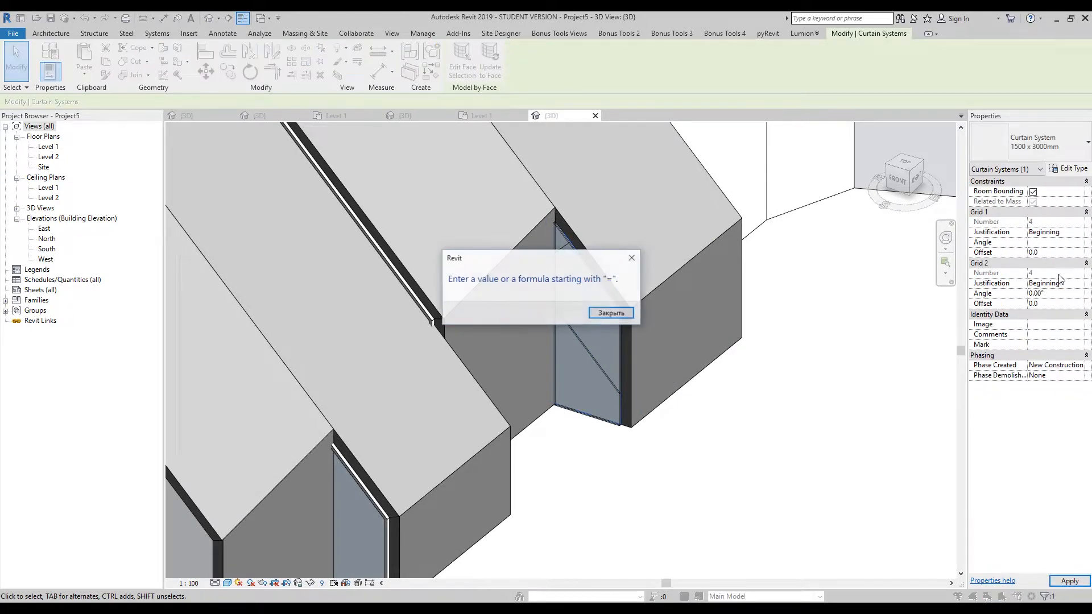
click(632, 259)
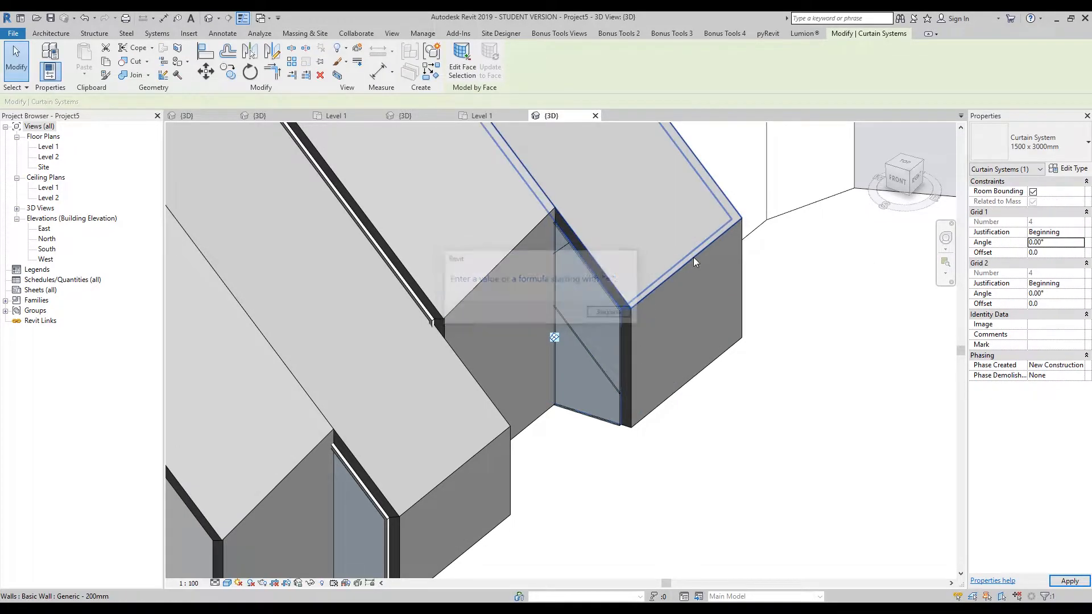
click(1042, 292)
text(45)
click(828, 394)
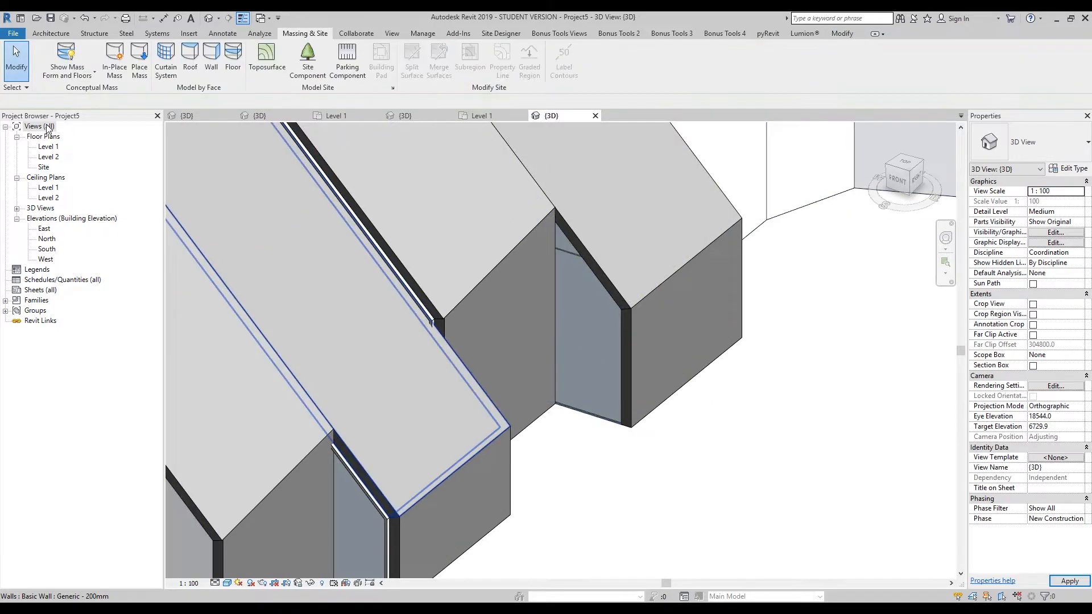
Place 50mm x 150mm rectangular mullions on the grid lines and edges of the fourth bay's curtain system
click(57, 35)
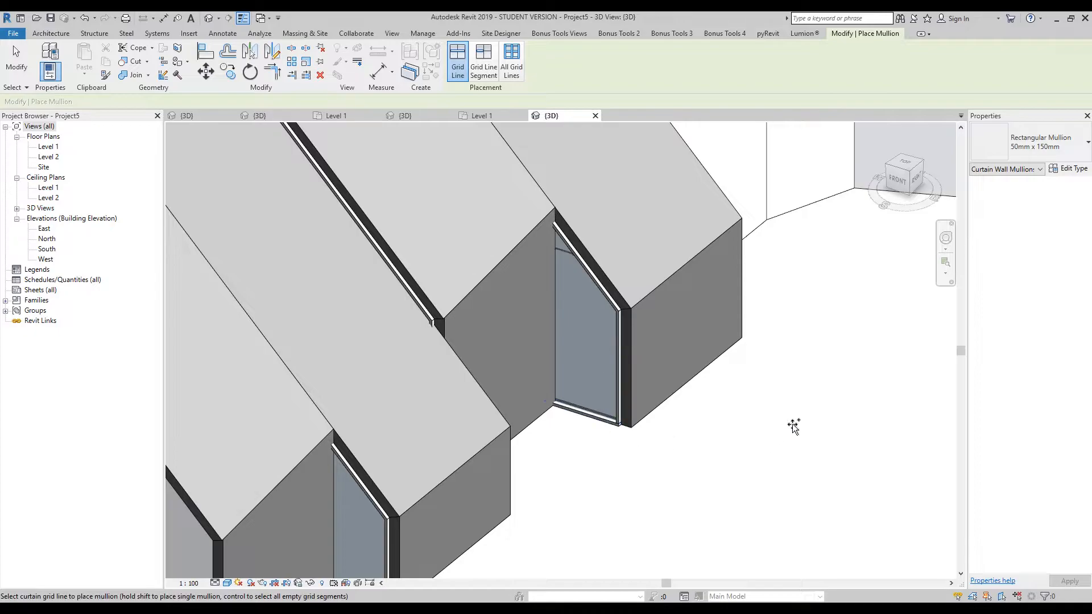
scroll(733, 418, down, 2)
shift+middle_drag(653, 489, 731, 417)
key(Escape)
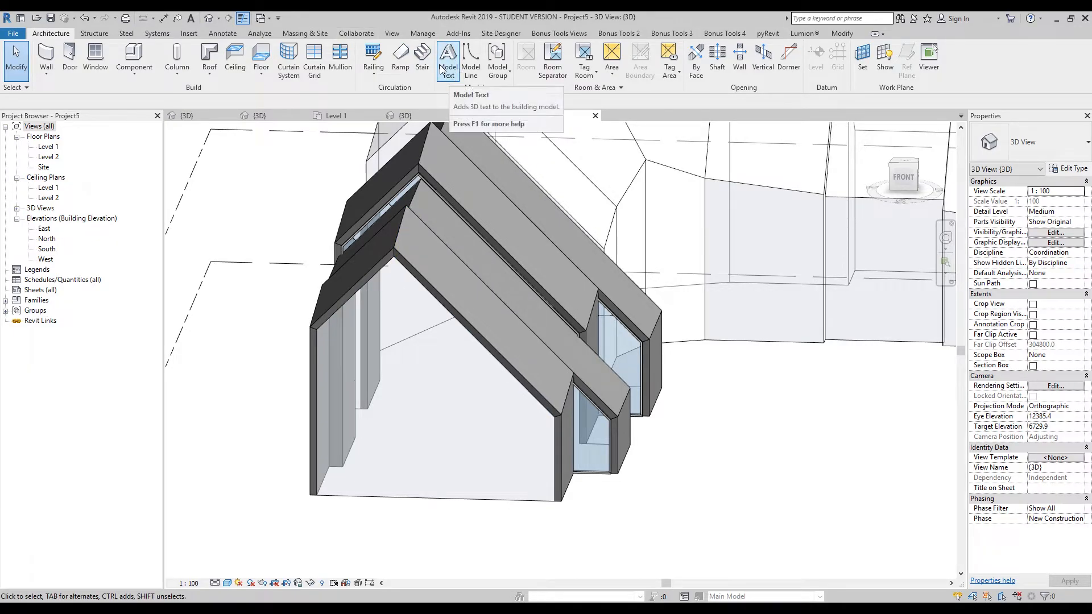
Hide the conceptual mass form by switching the mass display to view settings
scroll(519, 170, up, 5)
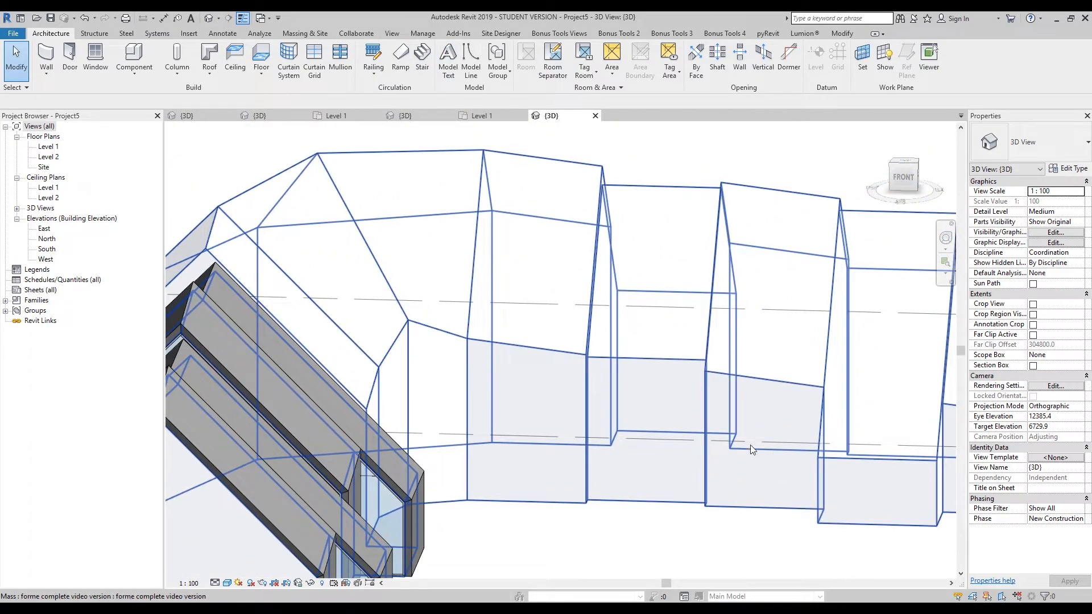
middle_drag(641, 465, 734, 387)
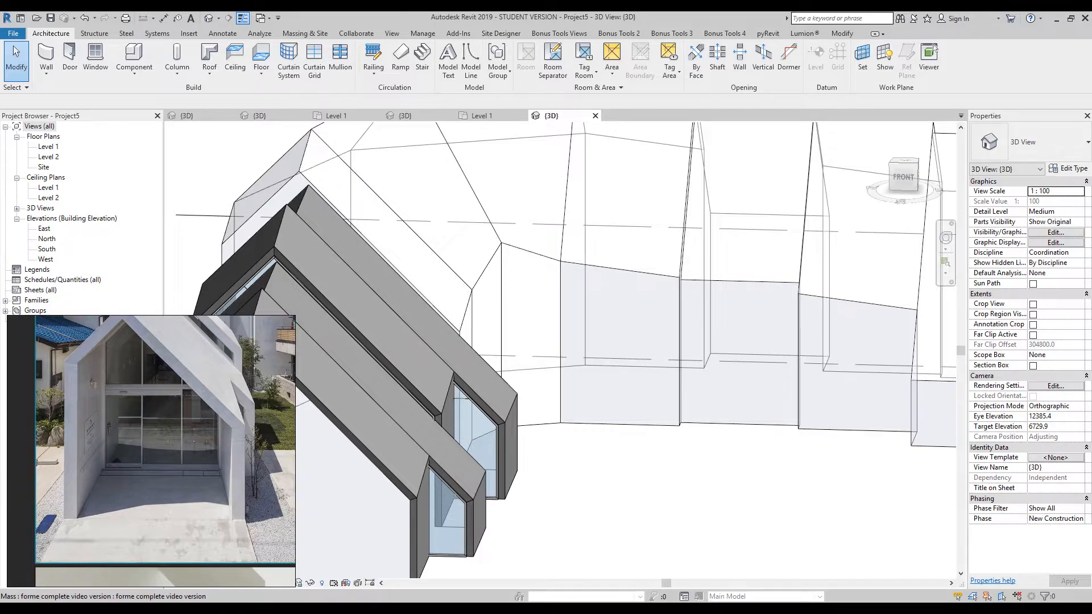
scroll(536, 470, down, 2)
middle_drag(536, 470, 493, 468)
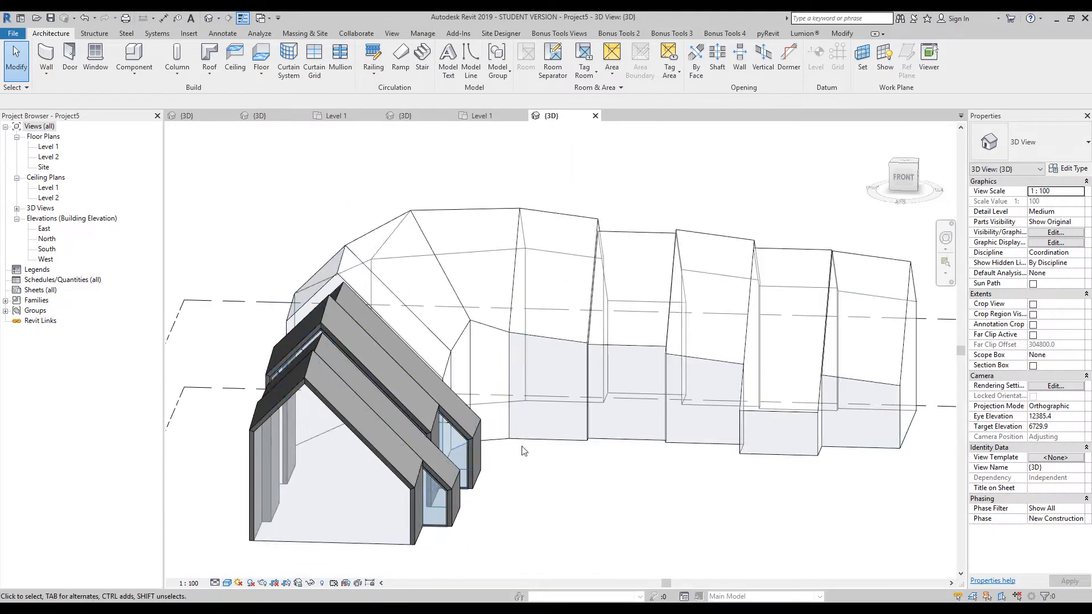
middle_drag(340, 457, 381, 415)
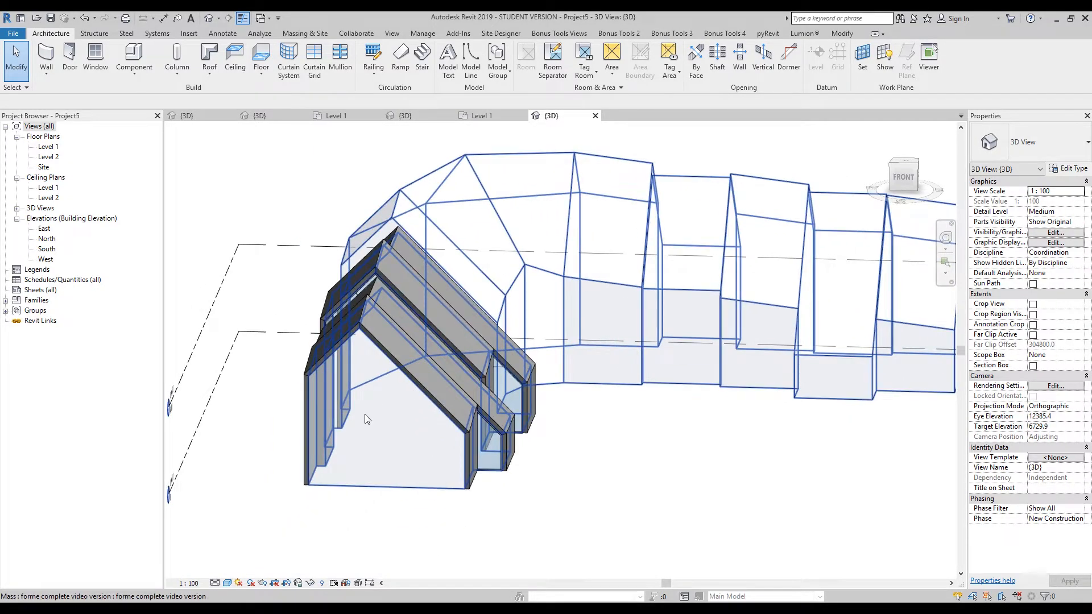
click(298, 33)
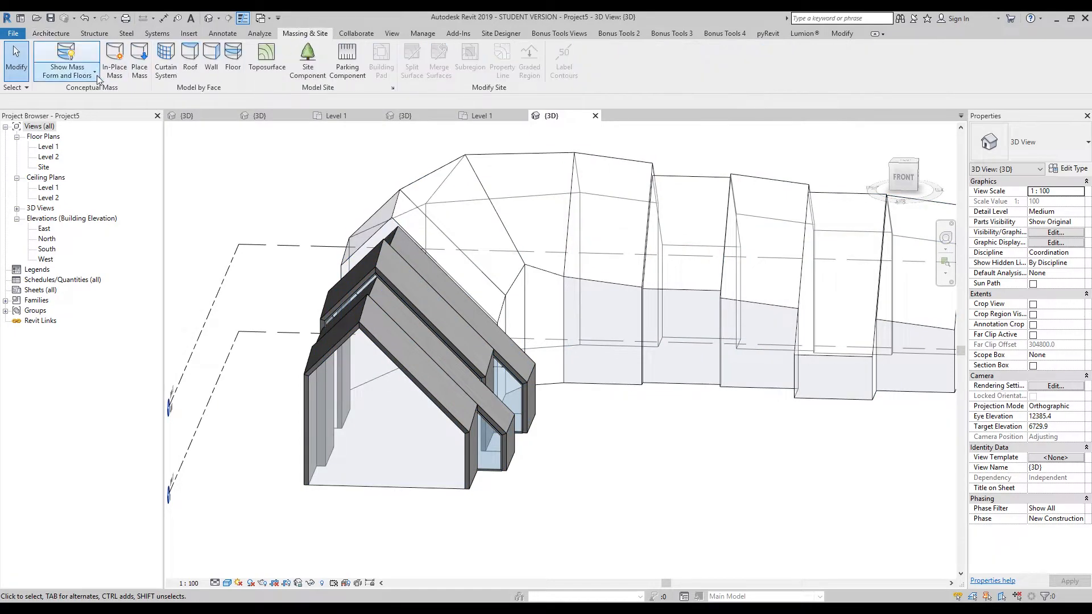
click(87, 54)
Change the recessed bay's short roof slope and the side wall below it to Generic - 500 mm, unjoining conflicting elements
shift+middle_drag(688, 482, 546, 425)
shift+middle_drag(458, 435, 459, 411)
scroll(438, 321, up, 3)
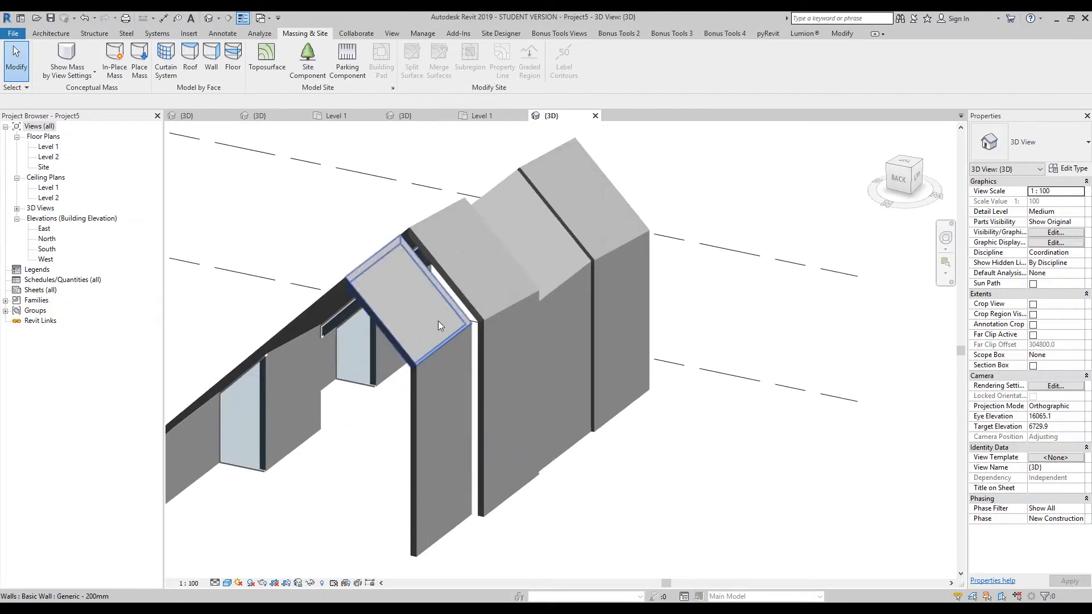
click(438, 321)
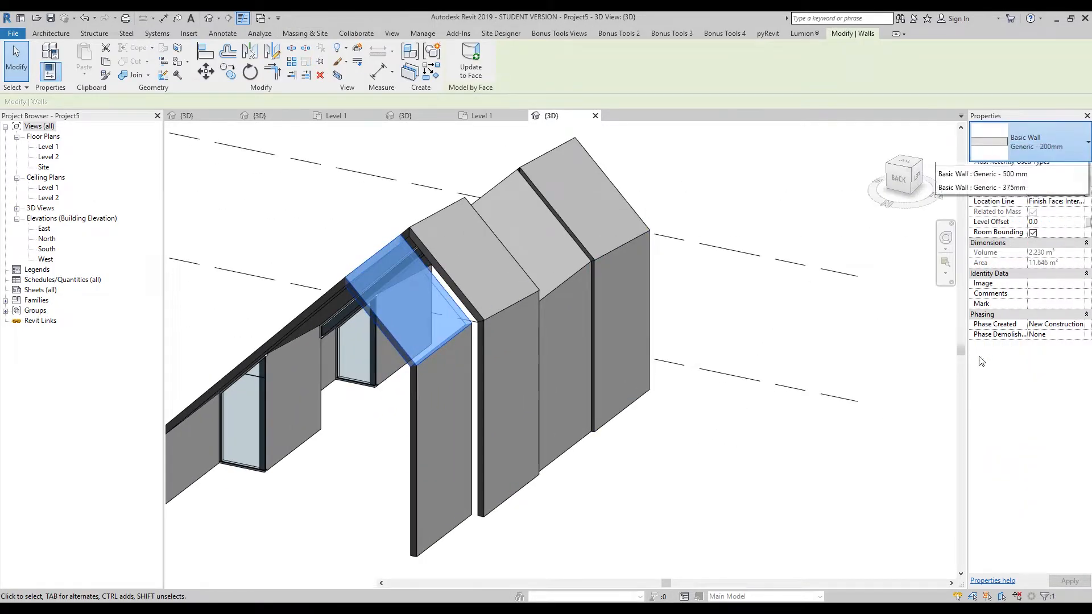
click(1070, 150)
click(1002, 338)
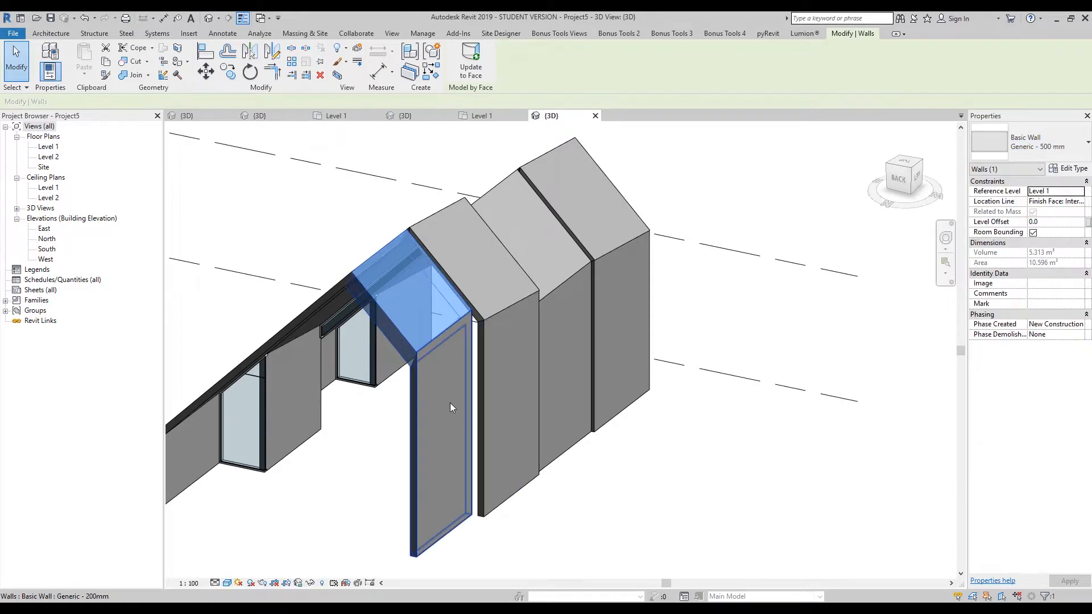
click(449, 402)
click(1070, 150)
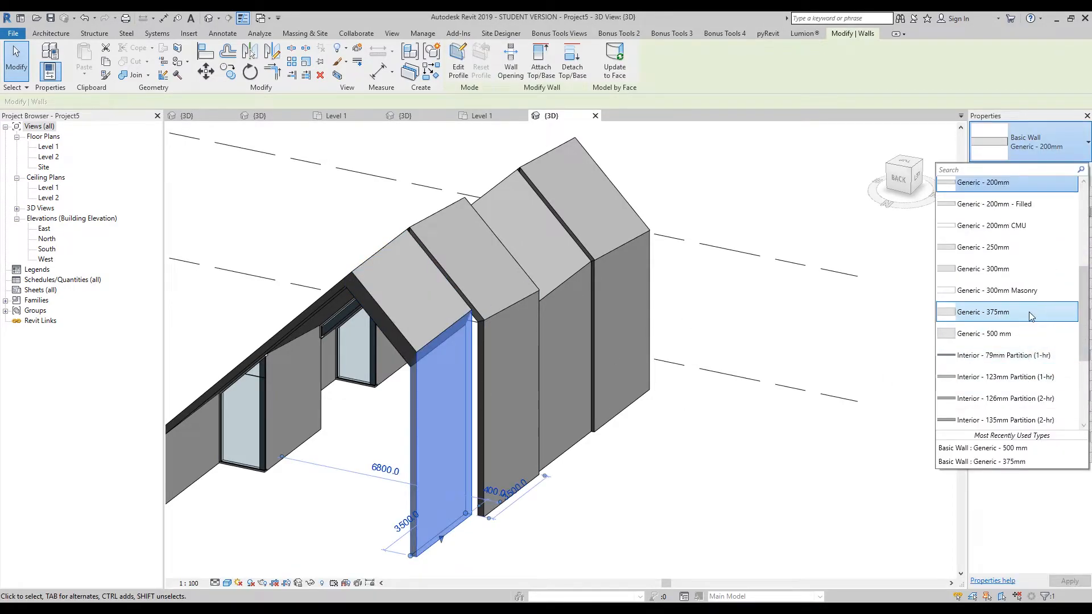
click(1029, 333)
click(759, 357)
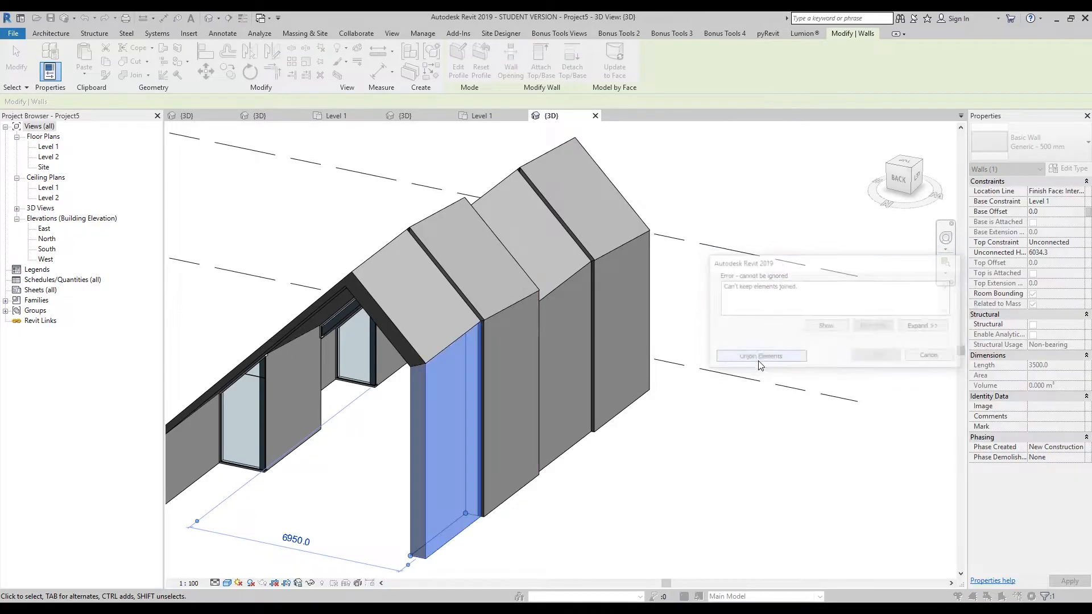
Open the Level 1 floor plan at the side walls of the front bays
shift+middle_drag(705, 449, 667, 474)
shift+middle_drag(500, 500, 275, 475)
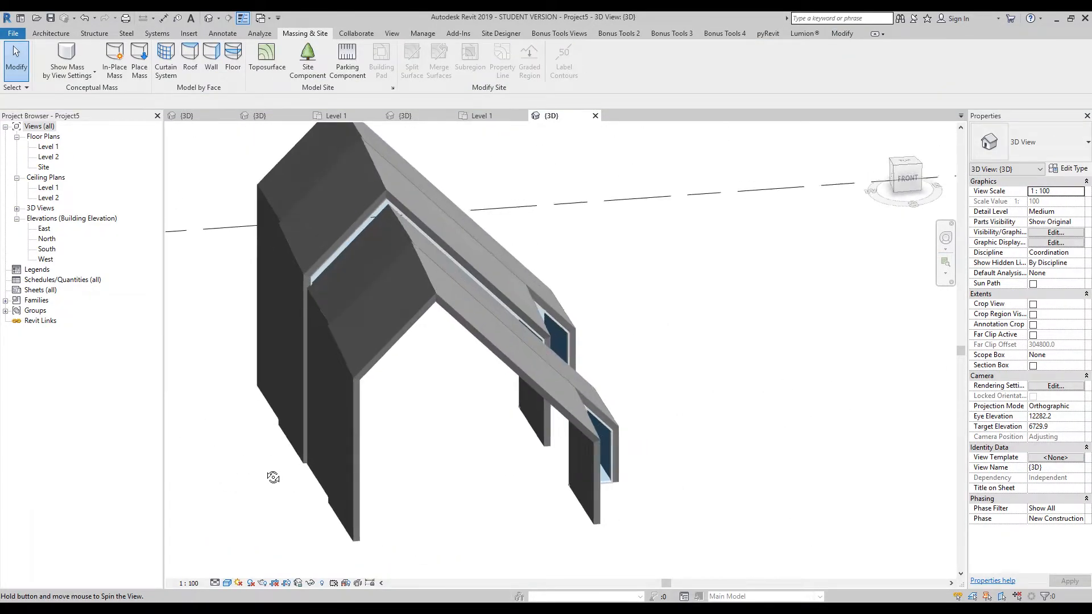
double_click(45, 146)
scroll(450, 449, up, 5)
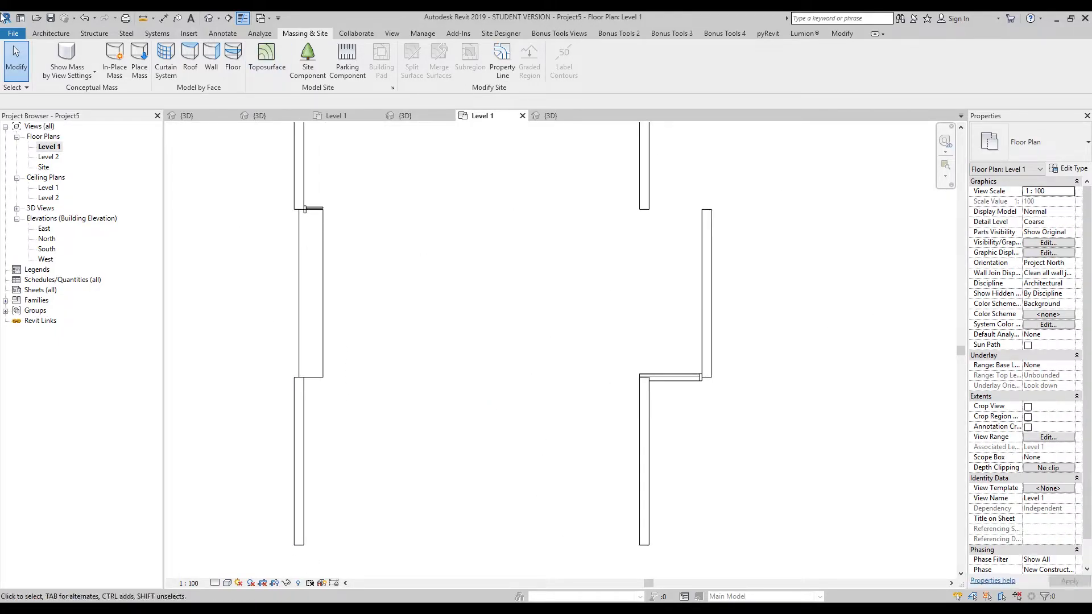
Draw a Storefront curtain wall 7000 mm long and 8000 mm high across the inner end of the front bay, between its side walls
click(48, 36)
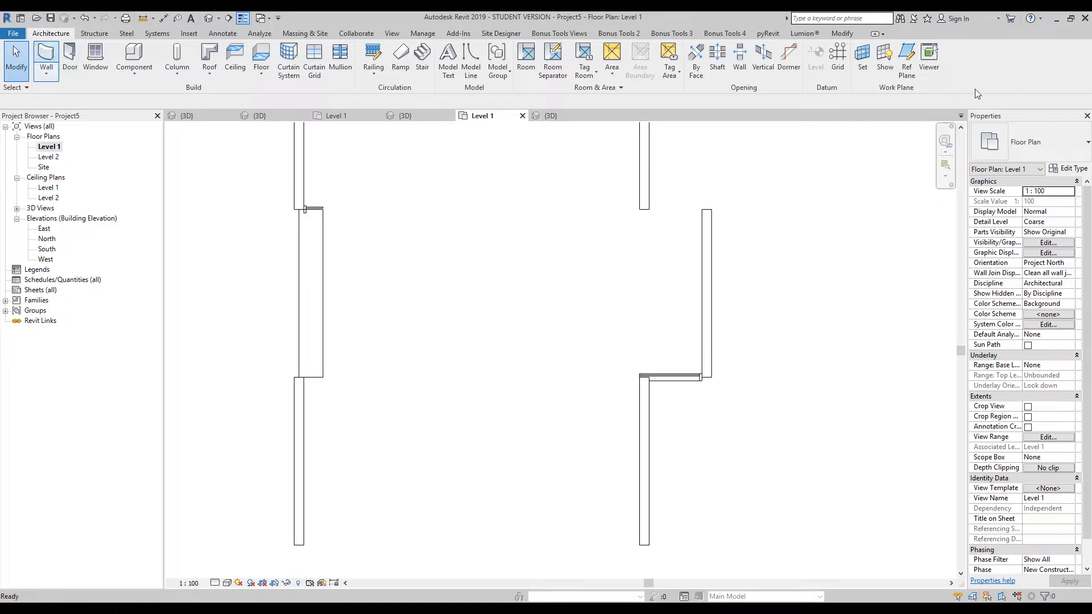
key(w)
key(a)
click(1029, 143)
scroll(989, 318, down, 5)
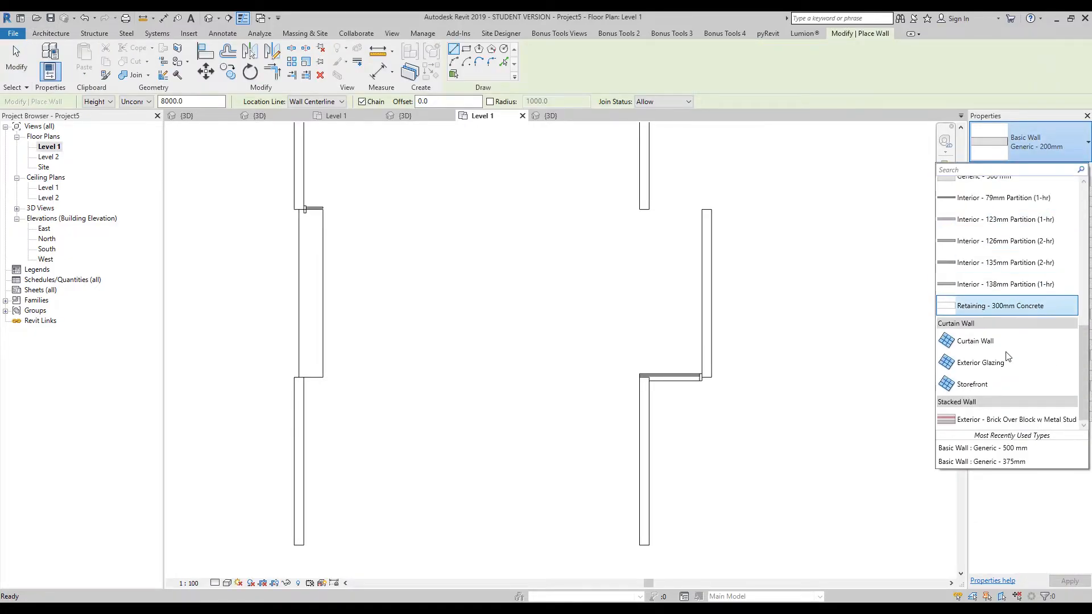
click(1008, 388)
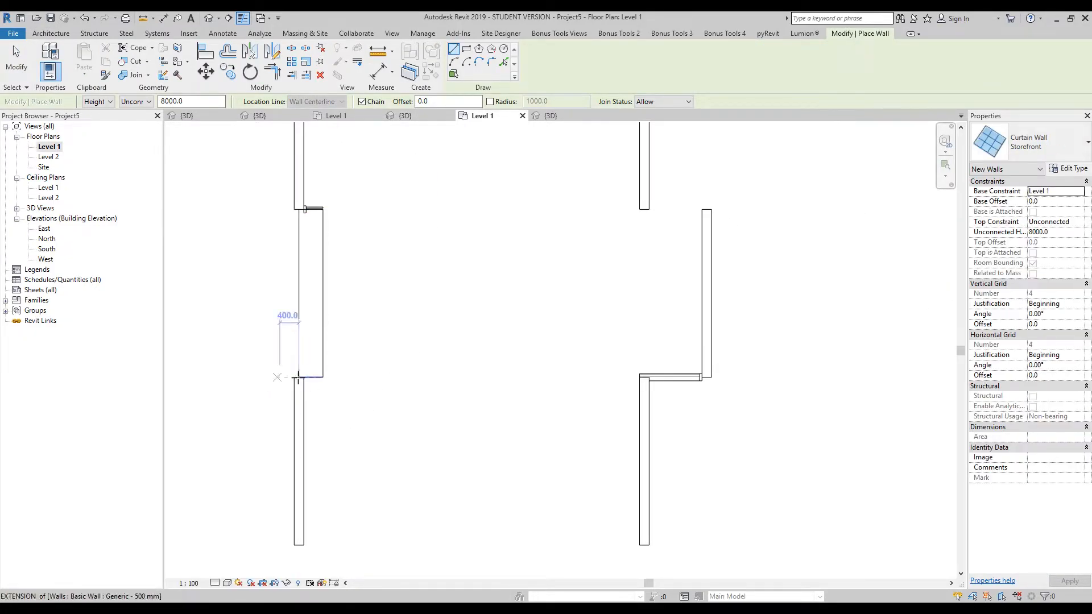
click(302, 377)
key(Escape)
click(304, 377)
scroll(638, 377, up, 5)
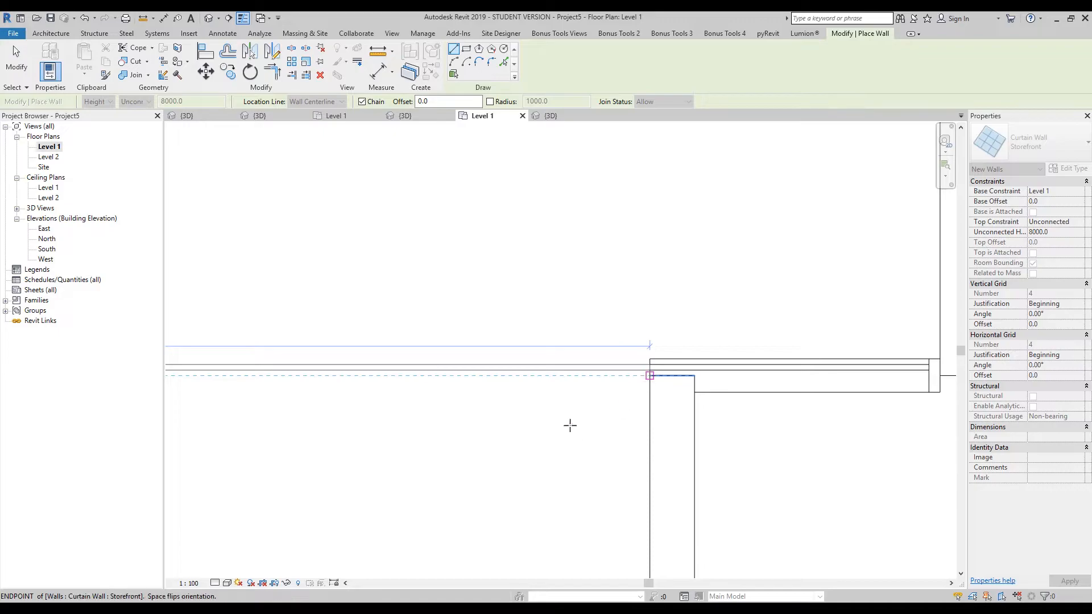
scroll(580, 409, down, 3)
key(Escape)
key(Escape)
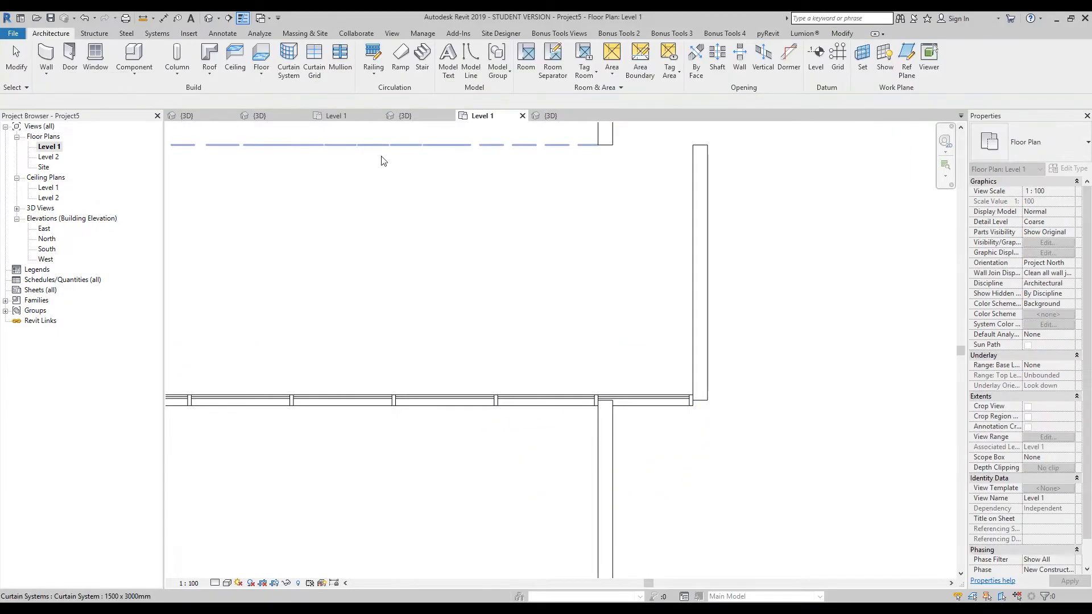
Edit the storefront wall's profile in the 3D view, picking the reference lines of the two roof slopes as sketch lines
click(547, 116)
shift+middle_drag(569, 273, 505, 317)
click(490, 359)
click(458, 59)
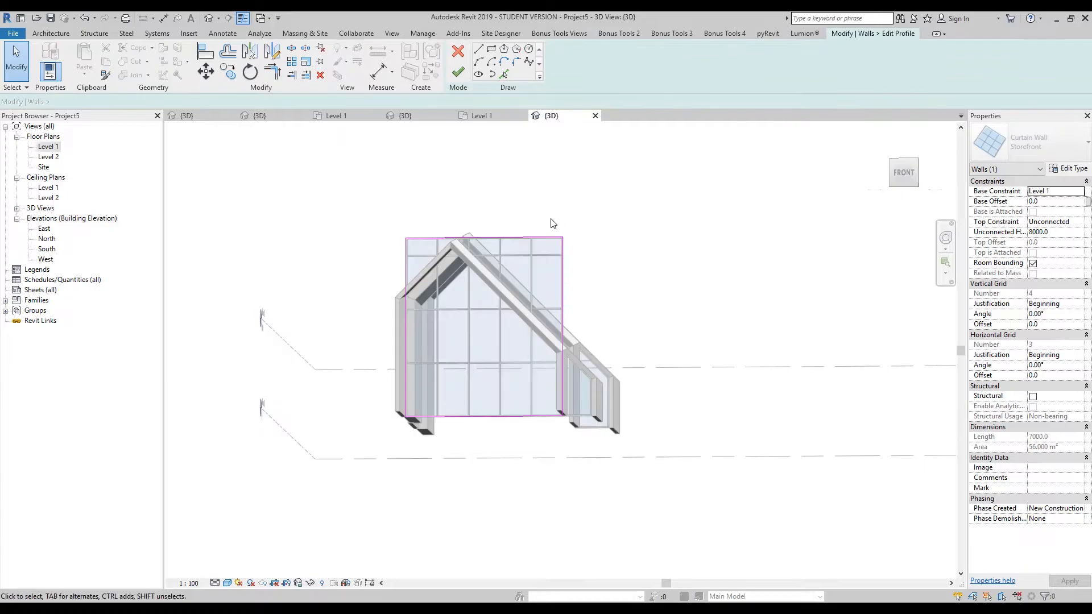
scroll(500, 287, up, 3)
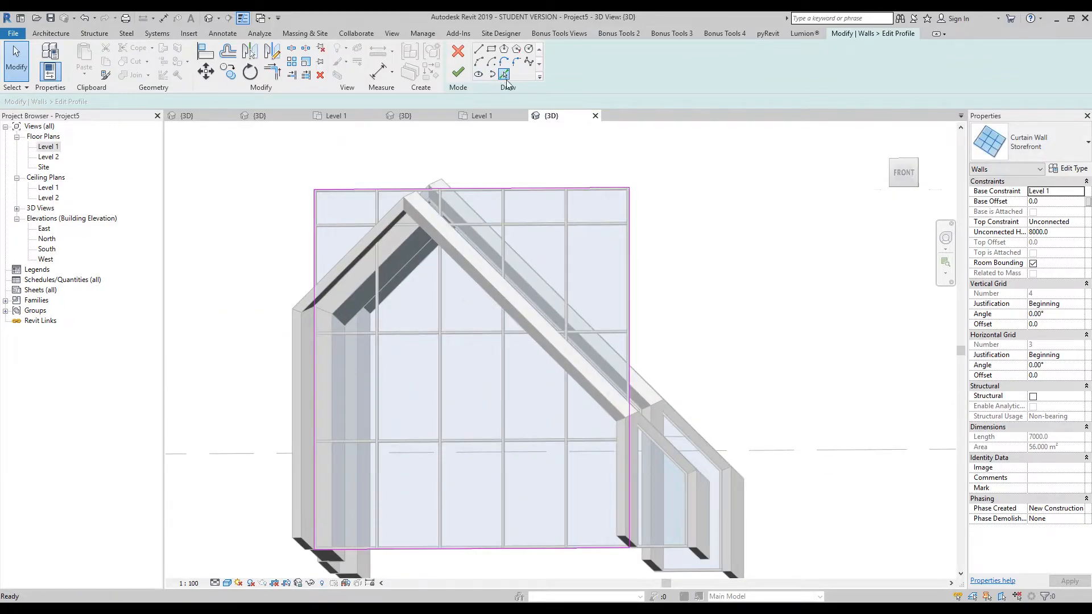
click(505, 76)
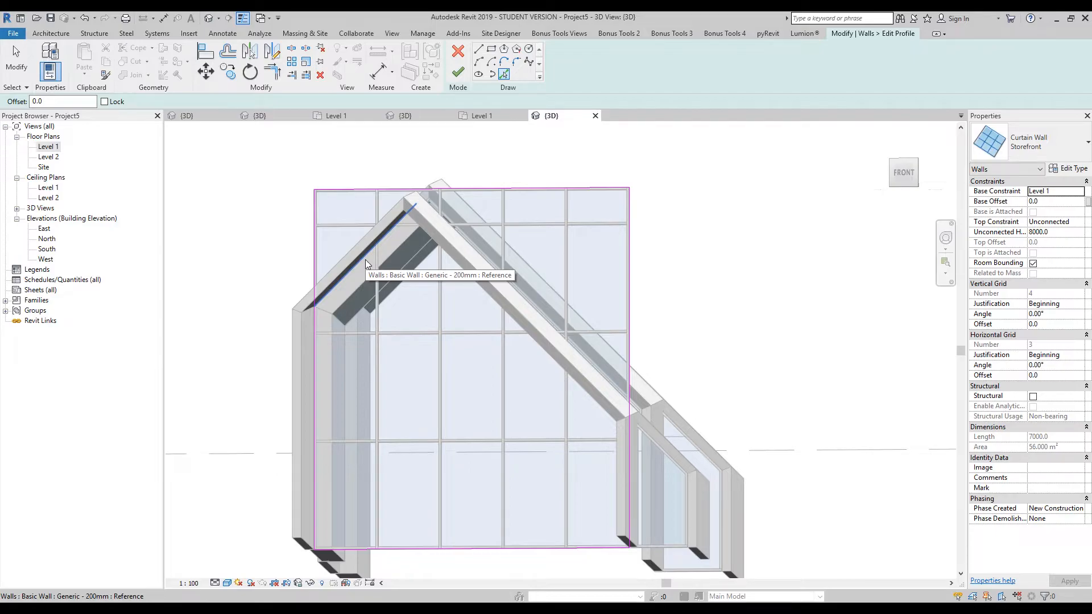
click(366, 264)
shift+middle_drag(408, 221, 474, 258)
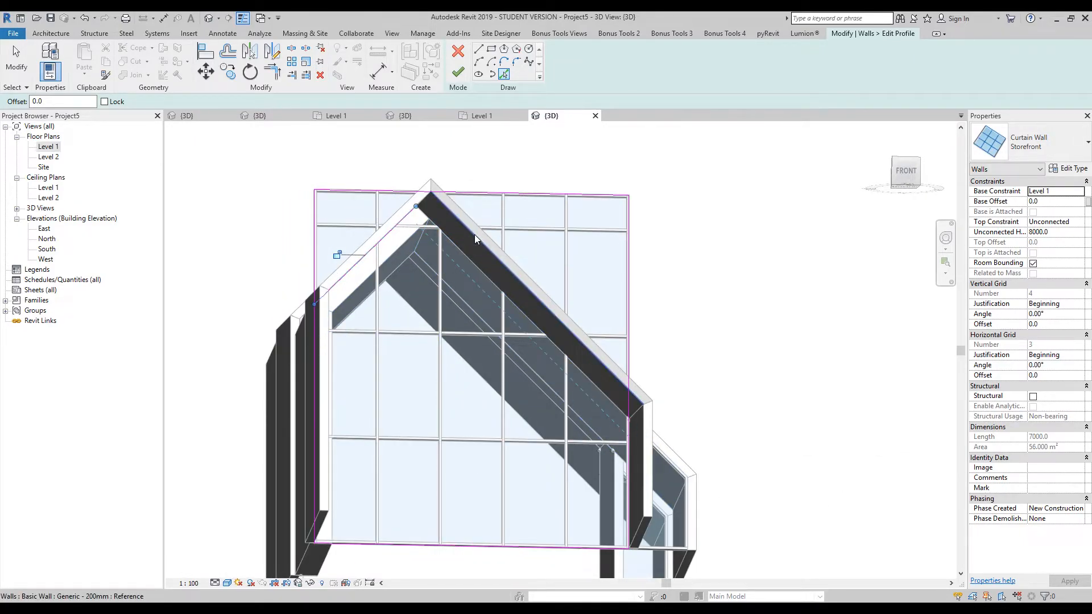
mouse_move(601, 301)
shift+middle_down()
mouse_move(586, 298)
mouse_move(594, 312)
mouse_move(509, 244)
mouse_move(485, 240)
mouse_move(520, 280)
mouse_move(515, 299)
mouse_move(455, 251)
mouse_move(531, 302)
mouse_move(526, 314)
shift+middle_up()
click(462, 248)
Trim the picked roof slope lines to corners with the vertical side edges of the storefront profile
key(t)
key(r)
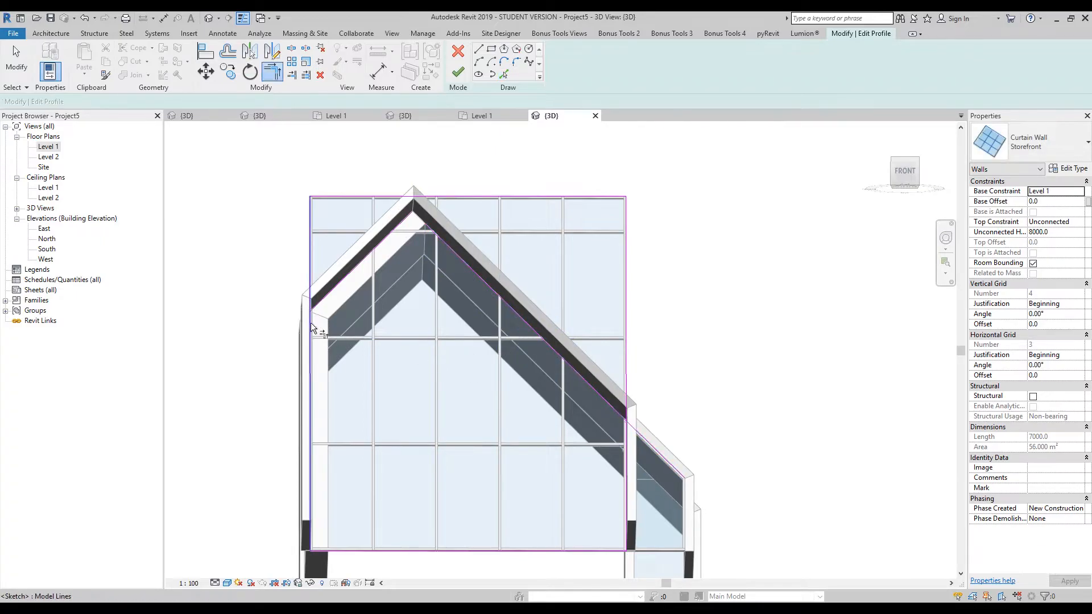
click(468, 263)
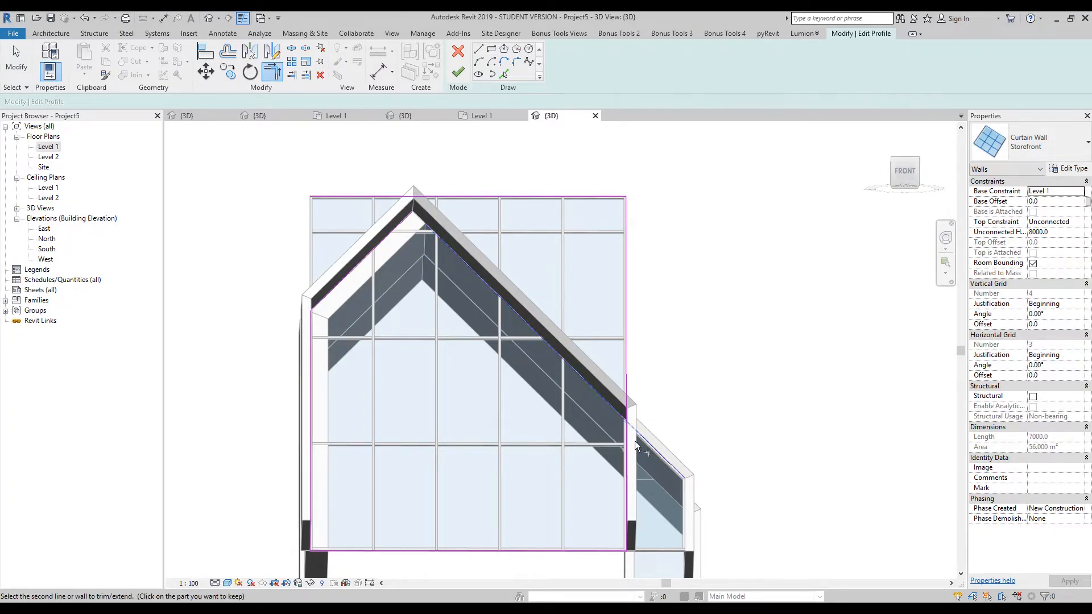
click(627, 446)
key(Escape)
Delete the leftover sketch lines above the roof slopes and try to finish the storefront profile
drag(592, 180, 563, 214)
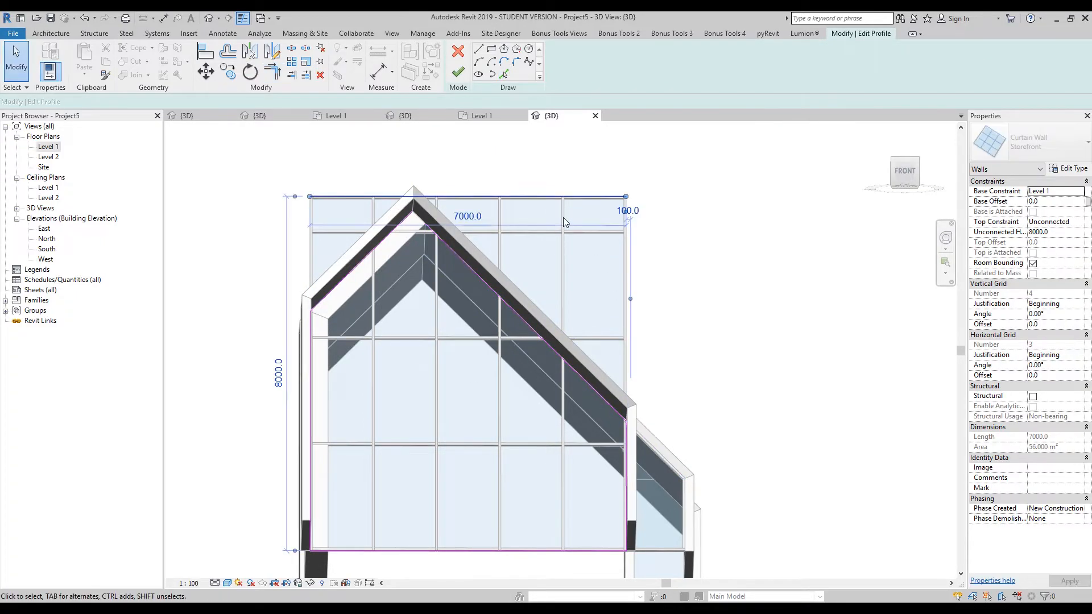
key(Delete)
shift+middle_drag(519, 226, 515, 236)
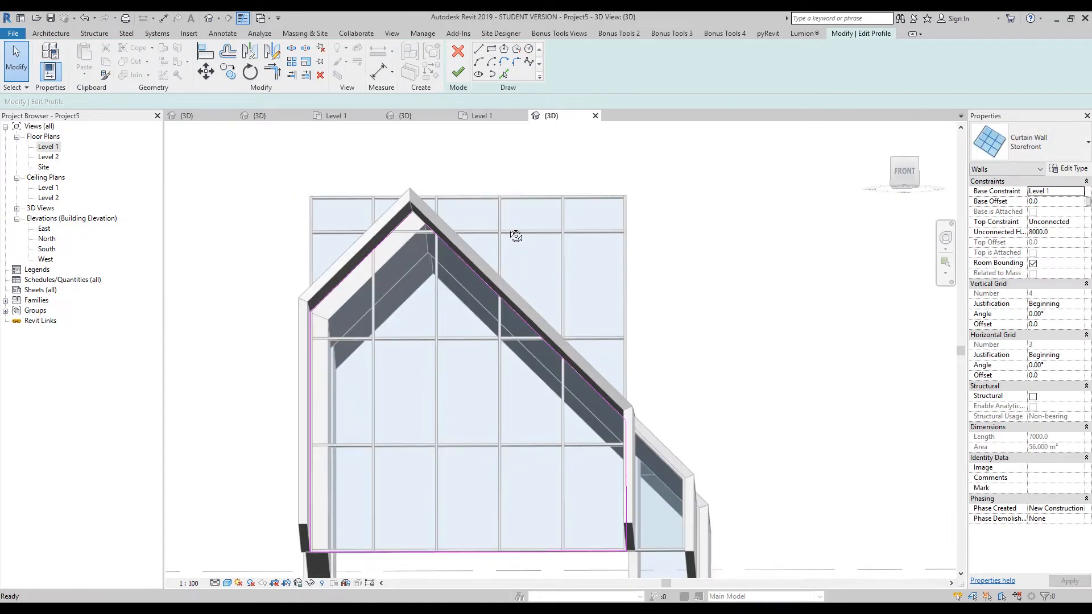
click(462, 73)
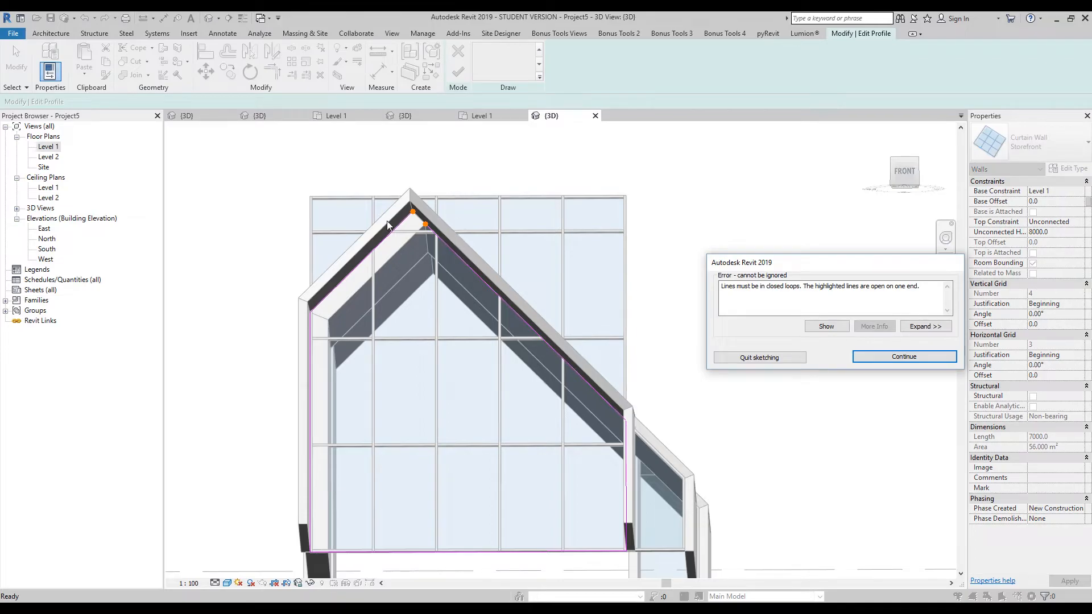
Close the storefront profile's open corner at the roof ridge, finish the sketch and delete the mullions left without grid above the roof
click(885, 357)
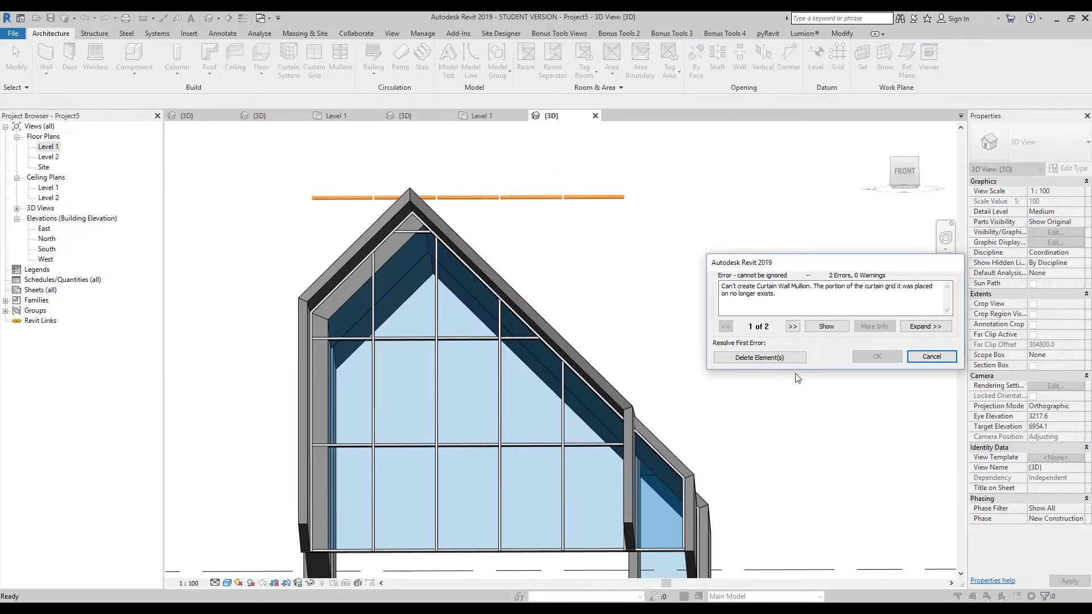
click(778, 358)
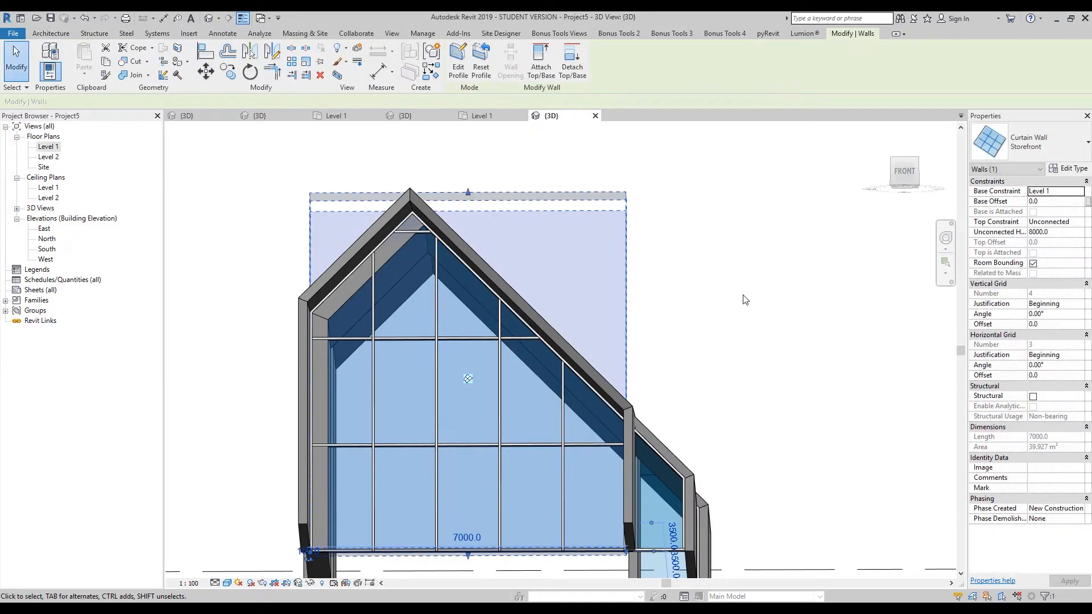
click(743, 300)
scroll(744, 298, down, 2)
shift+middle_drag(744, 298, 711, 318)
Show the mass form and floors again and view the glazed front bay together with the remaining conceptual mass
click(305, 33)
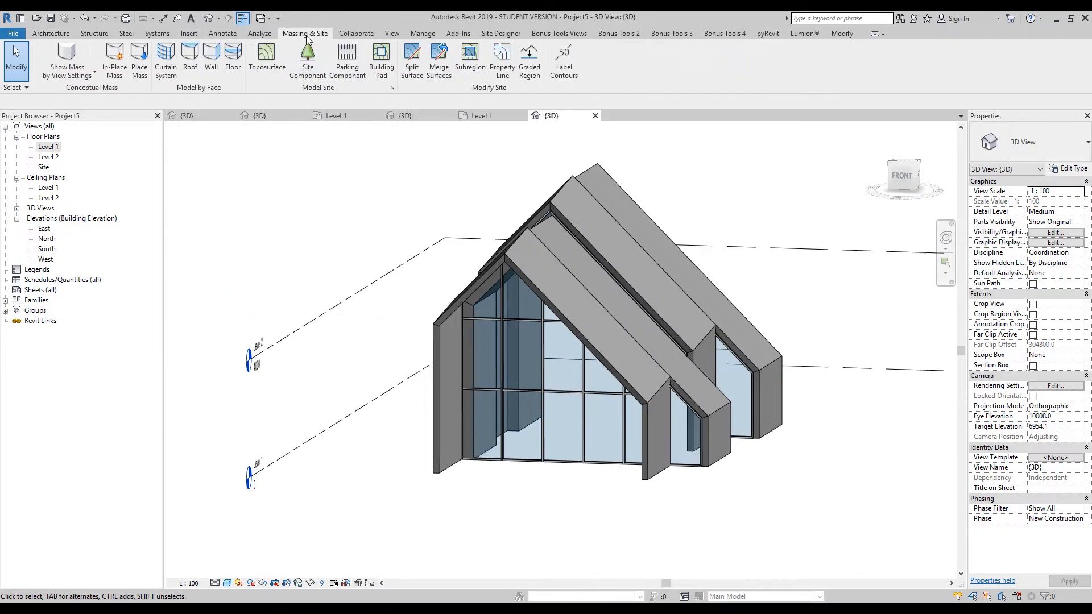
click(45, 77)
shift+middle_drag(365, 276, 505, 345)
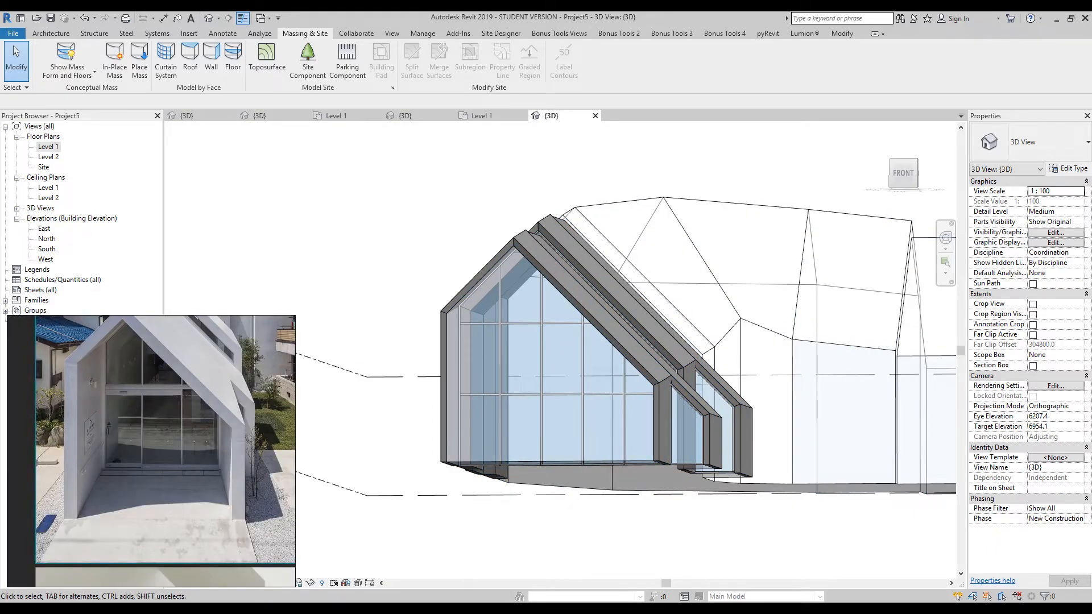
shift+middle_drag(410, 392, 421, 337)
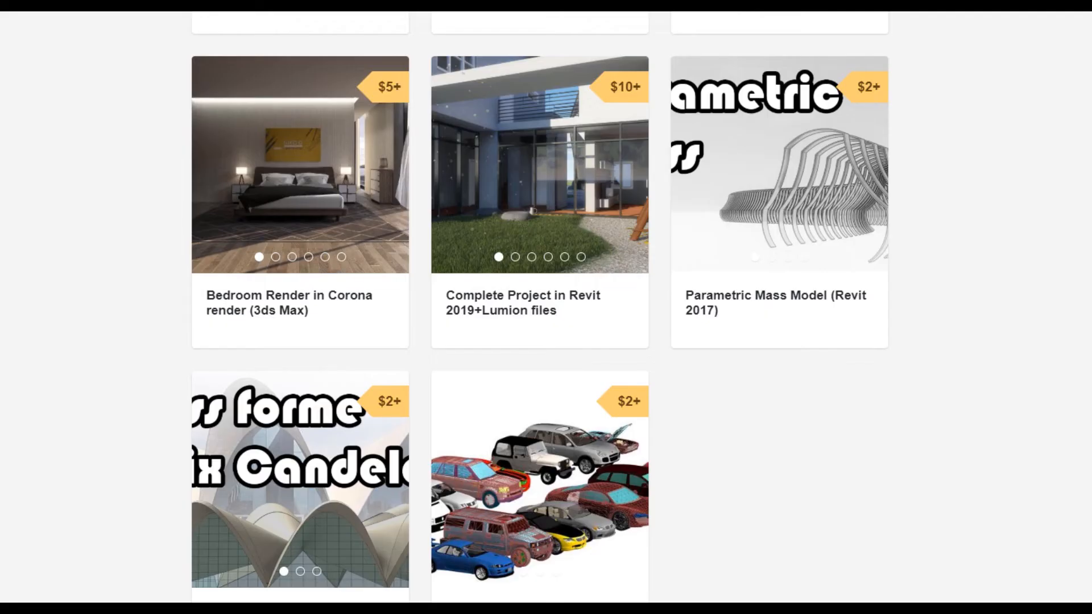
Look through the introduction and the featured Revit, rendering and Lumion products on the creator's Gumroad store page
scroll(579, 595, up, 12)
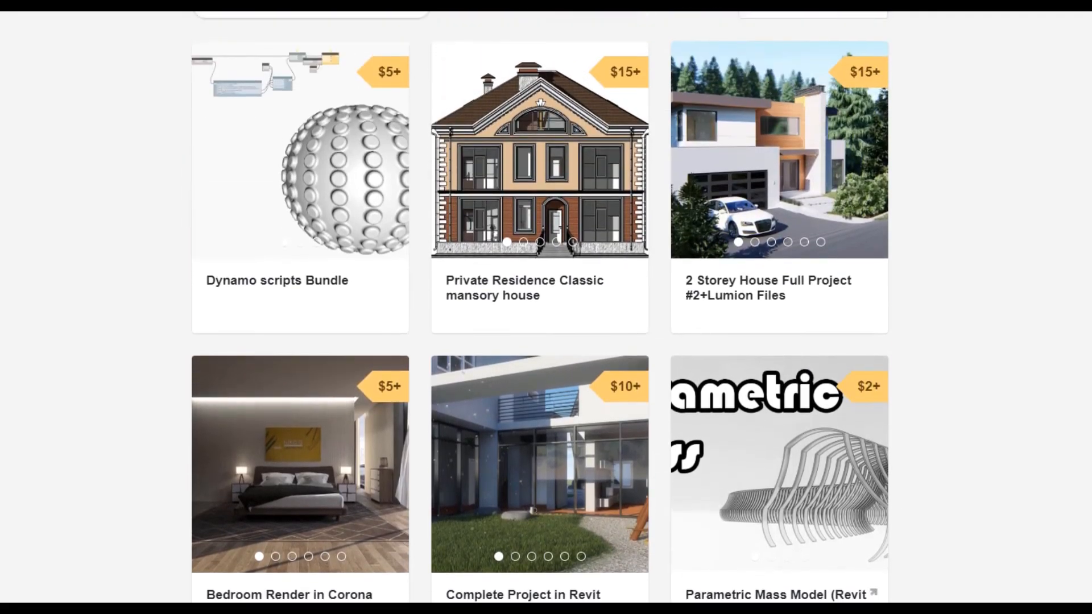
scroll(579, 596, down, 3)
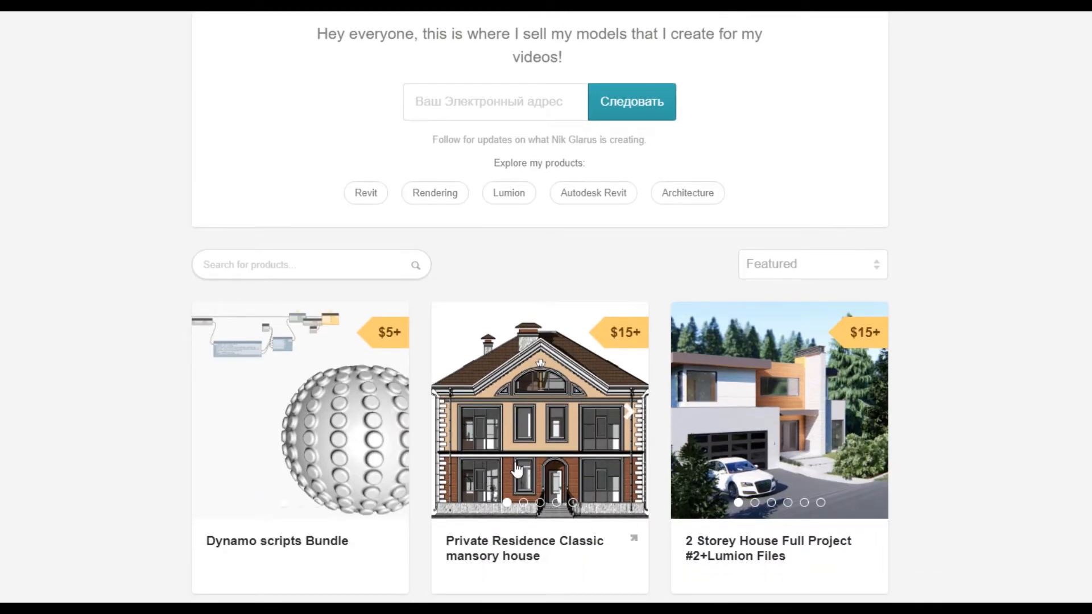
scroll(509, 470, down, 3)
scroll(545, 432, down, 3)
scroll(872, 317, up, 3)
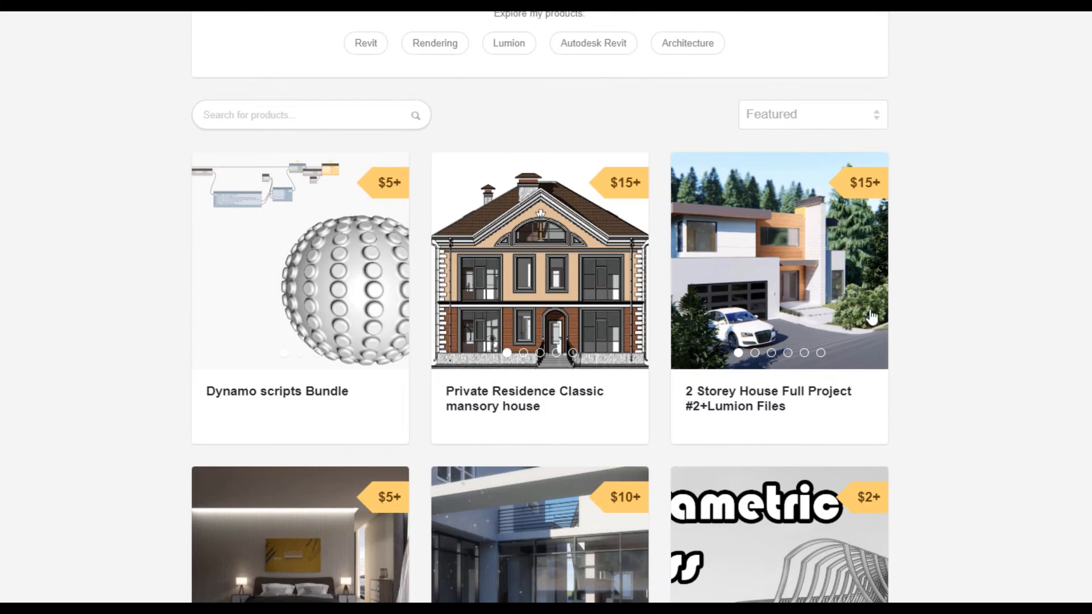
scroll(973, 411, up, 6)
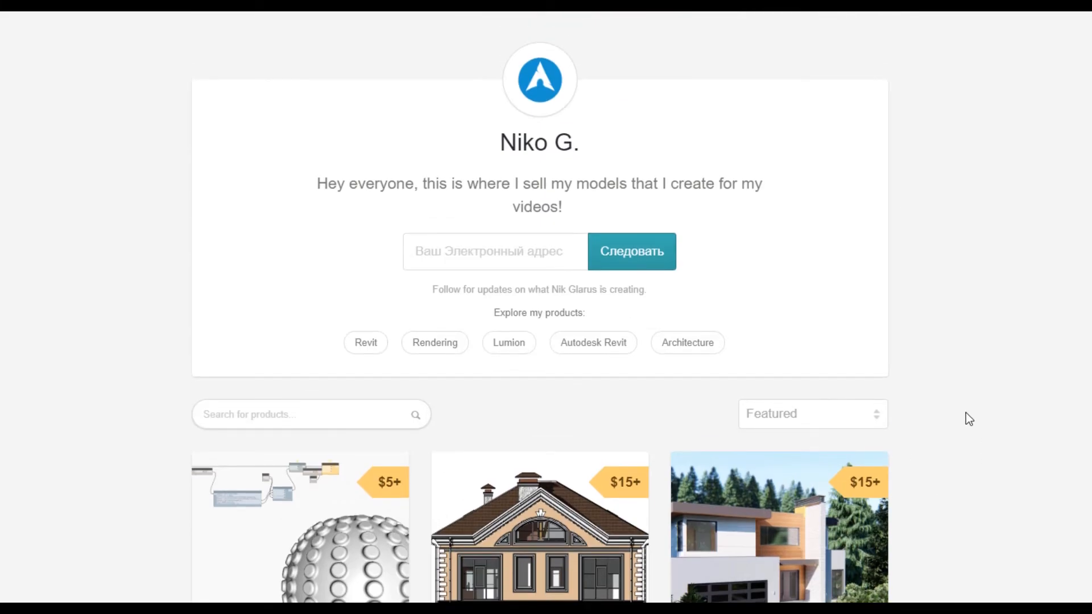
scroll(966, 413, down, 6)
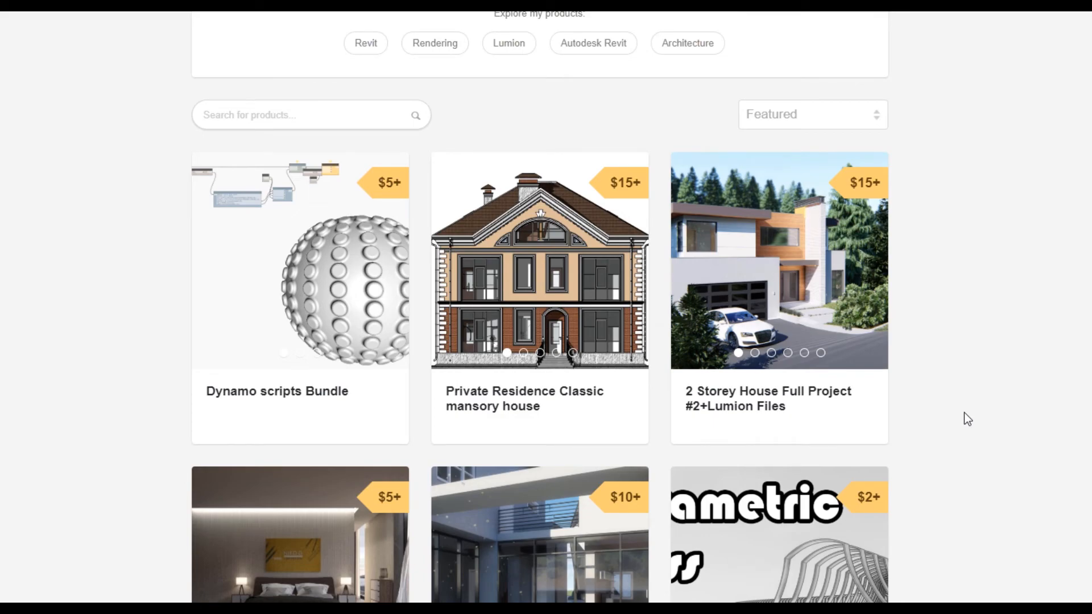
scroll(964, 413, down, 3)
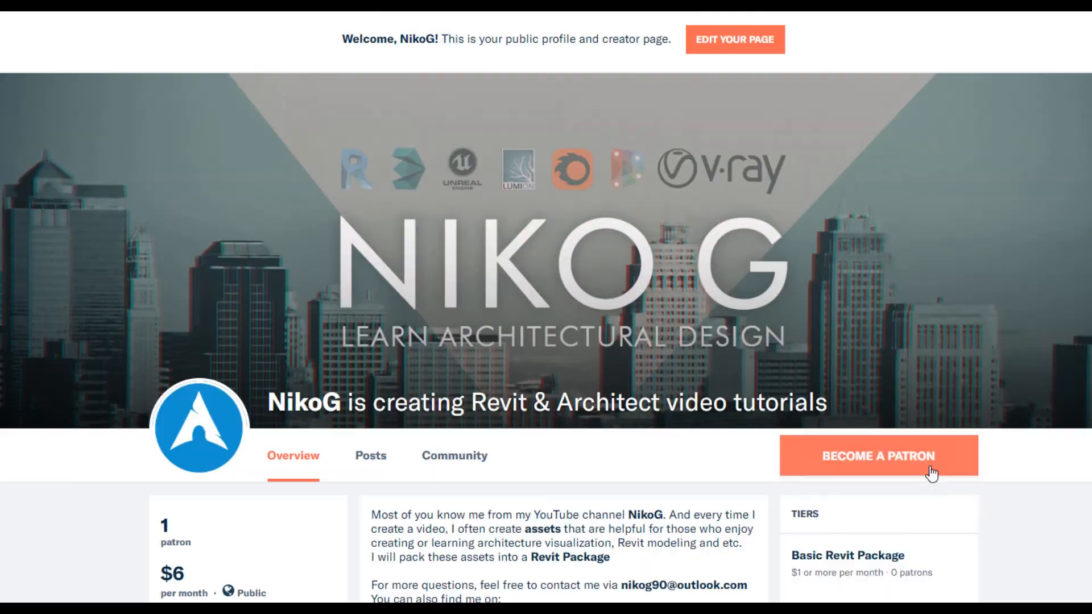
Review the support tiers and recent project posts on the creator's patron membership page
scroll(929, 472, down, 6)
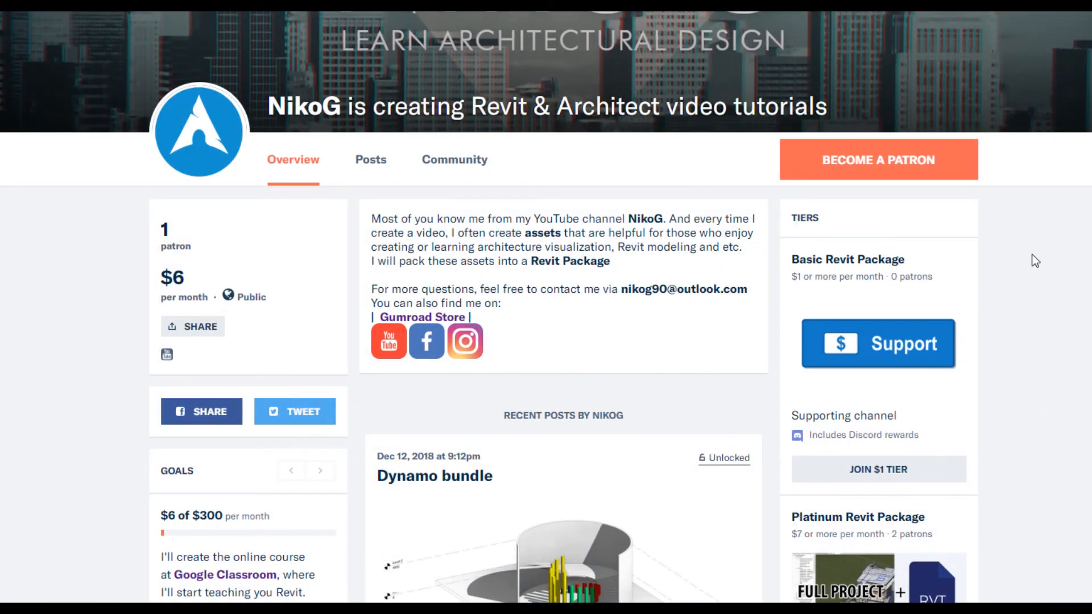
scroll(1045, 364, down, 8)
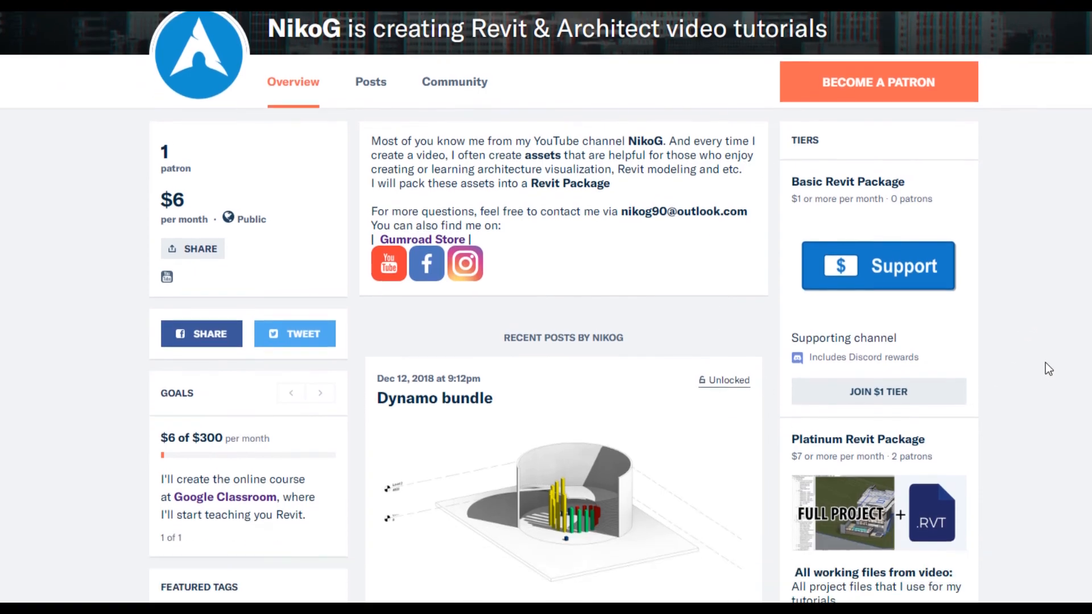
scroll(1045, 363, down, 4)
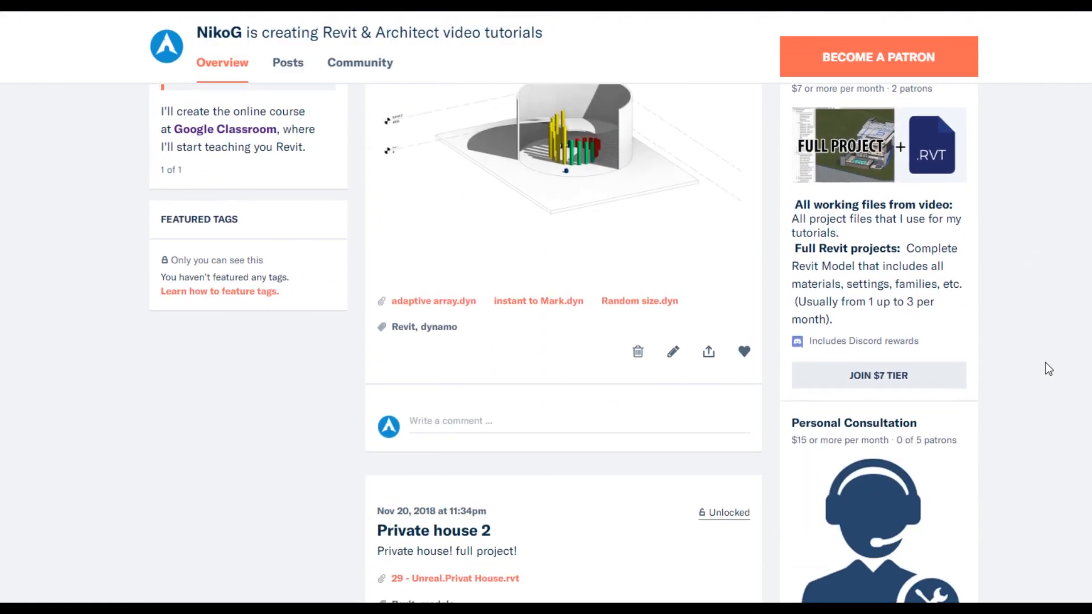
scroll(1049, 369, down, 8)
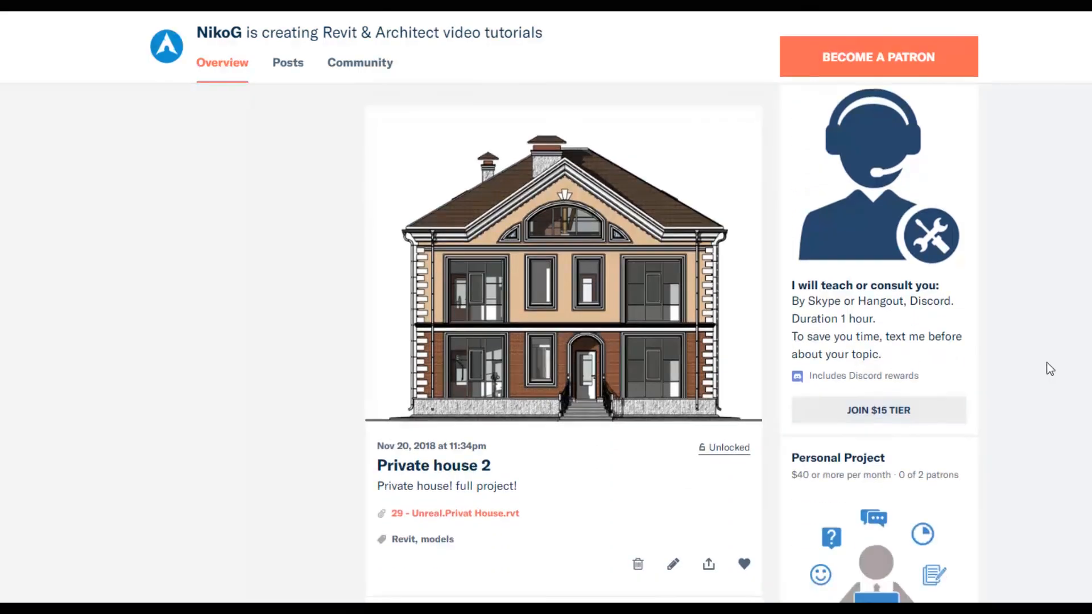